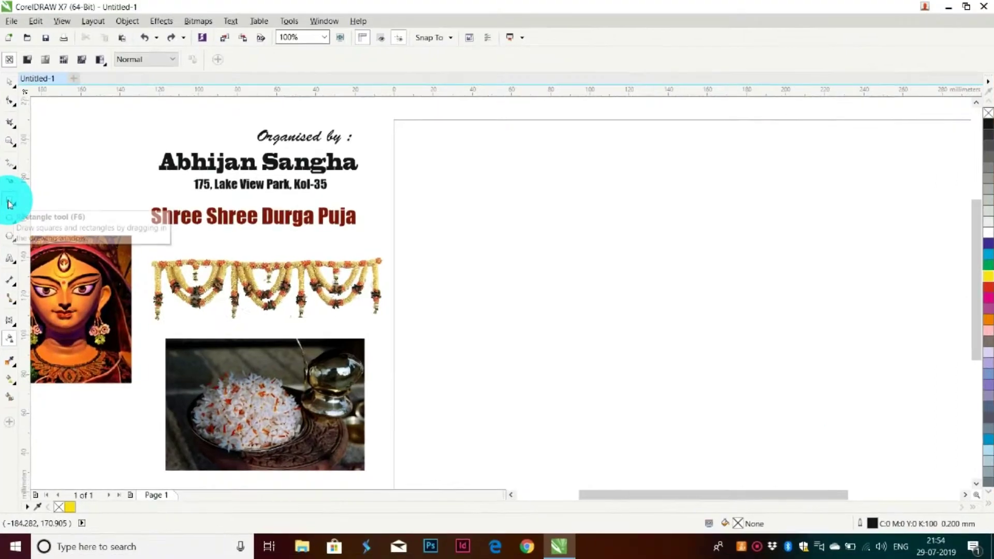
Draw a rectangle on the blank page and set its height to 100 mm.
{"action": "left_click", "coordinate": [9, 204]}
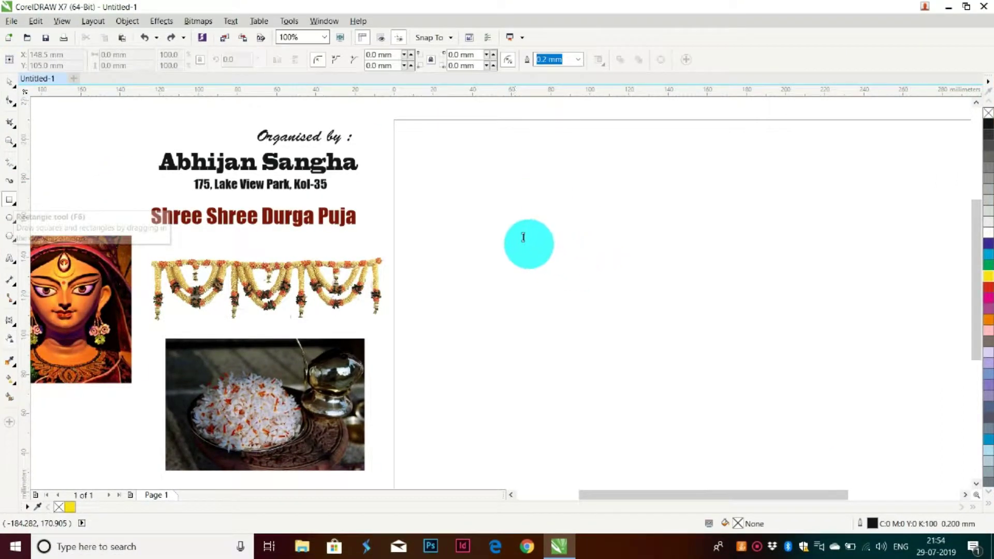
{"action": "left_click_drag", "start_coordinate": [511, 224], "coordinate": [829, 379]}
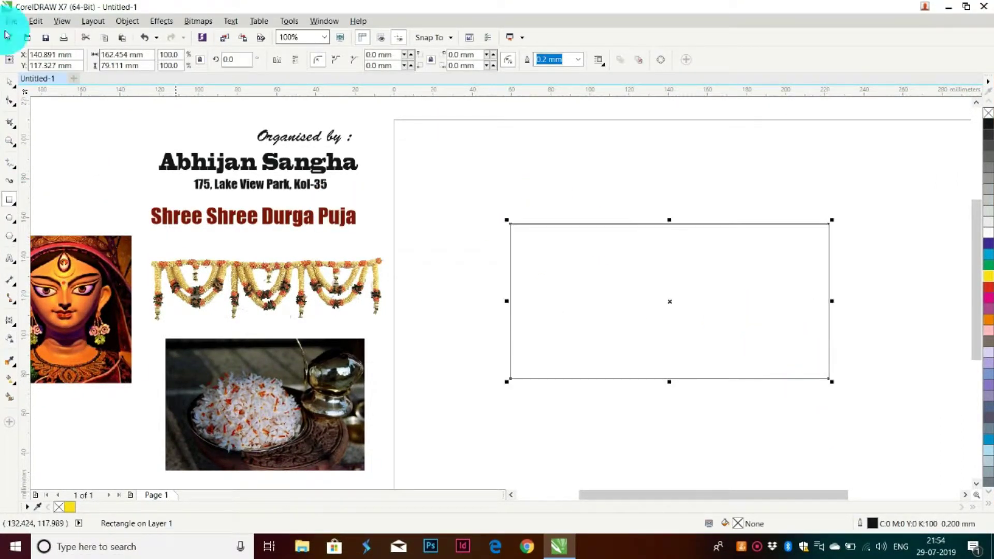
{"action": "left_click", "coordinate": [149, 55]}
{"action": "type", "text": "225"}
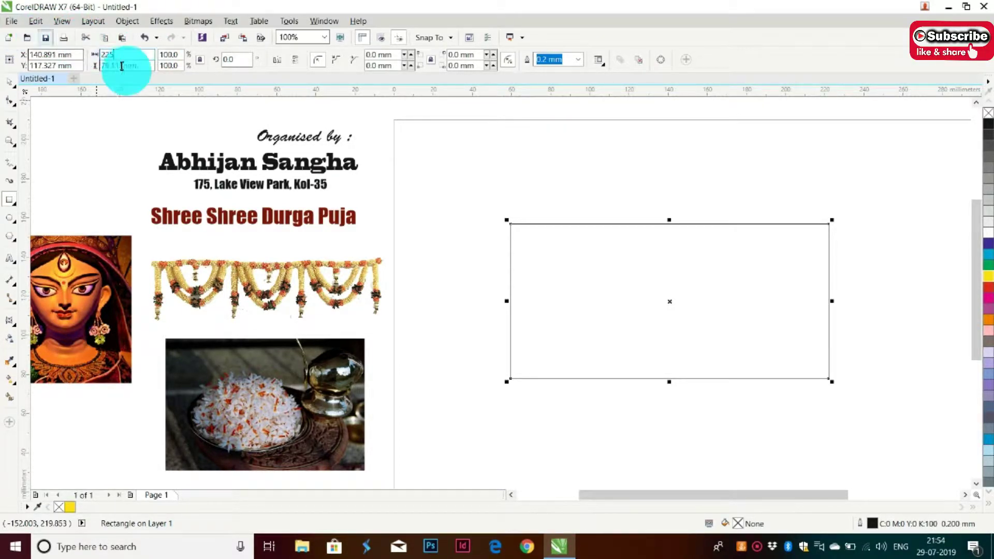
{"action": "left_click", "coordinate": [149, 66]}
{"action": "type", "text": "100"}
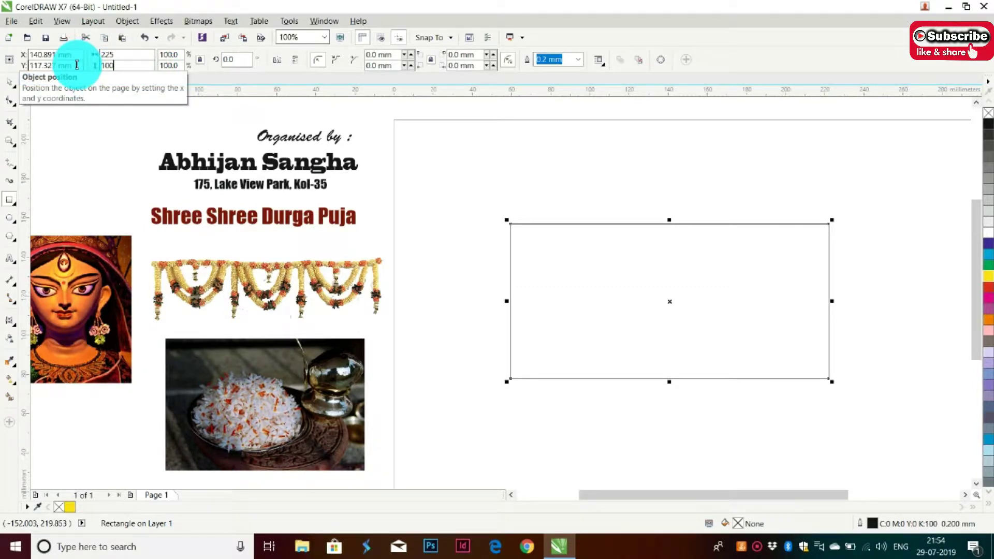
{"action": "key", "text": "Return"}
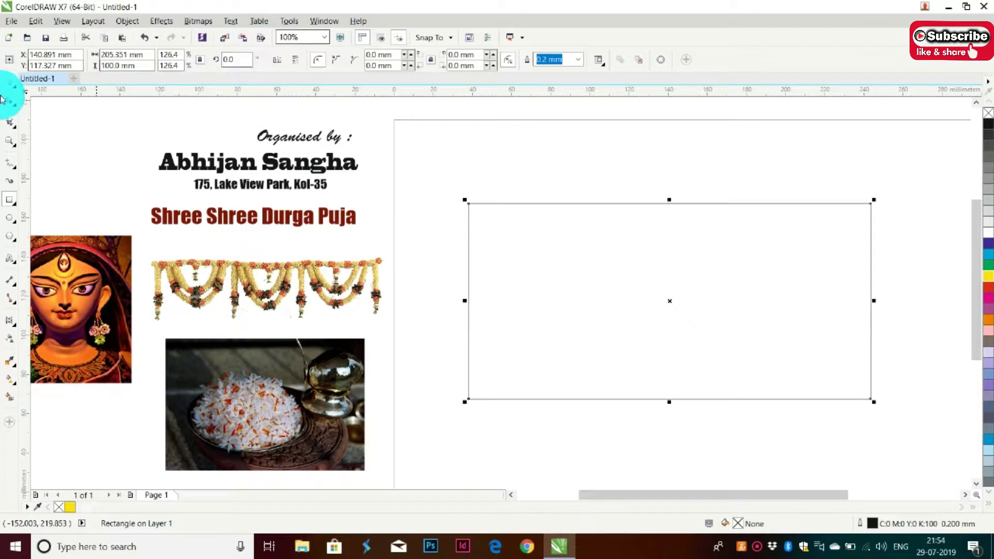
Fill the rectangle yellow and set its outline to None.
{"action": "left_click", "coordinate": [989, 278]}
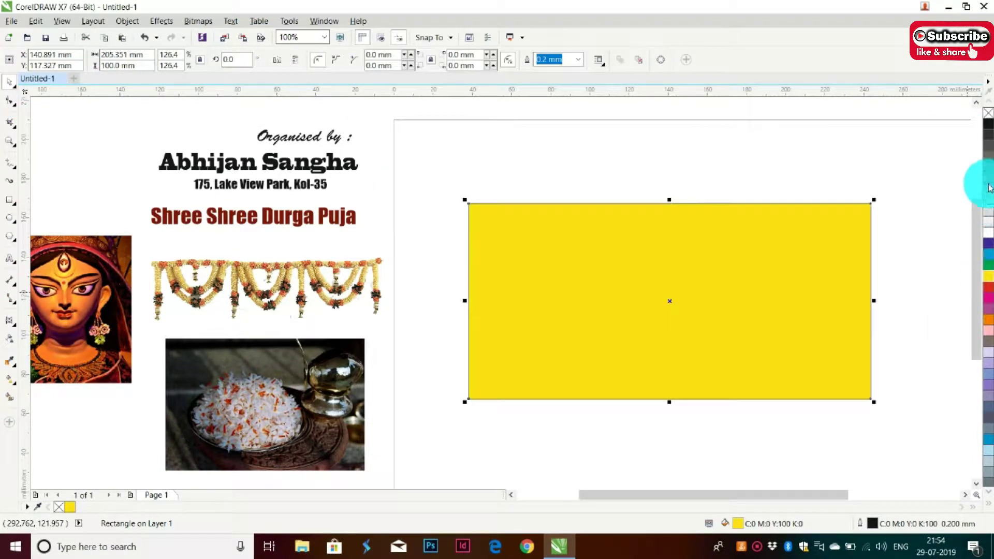
{"action": "left_click", "coordinate": [580, 60]}
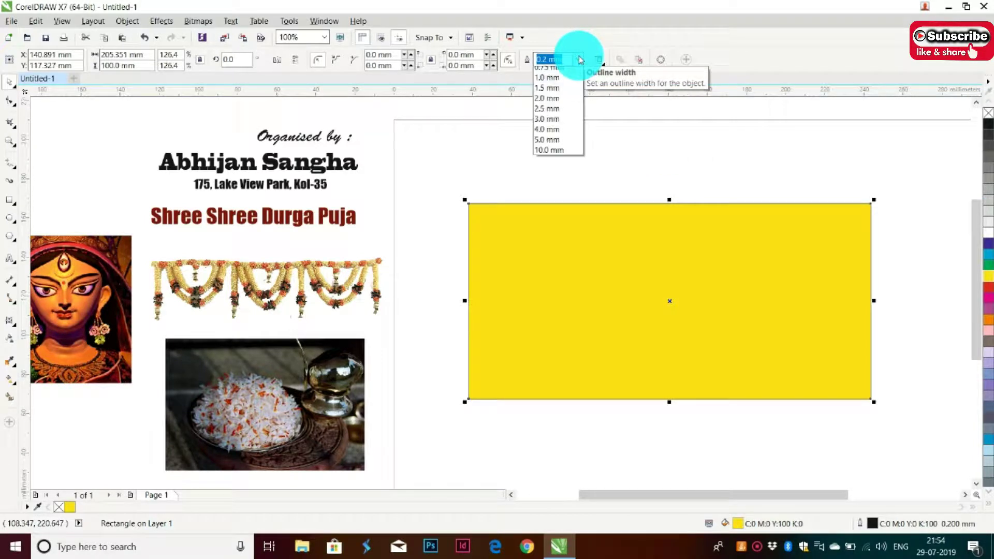
{"action": "left_click", "coordinate": [571, 68]}
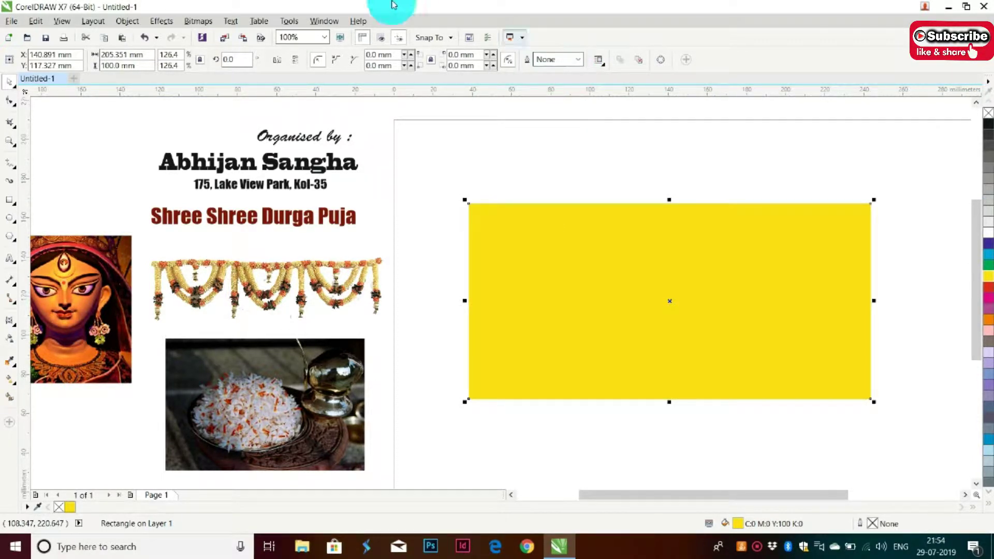
{"action": "left_click", "coordinate": [96, 318]}
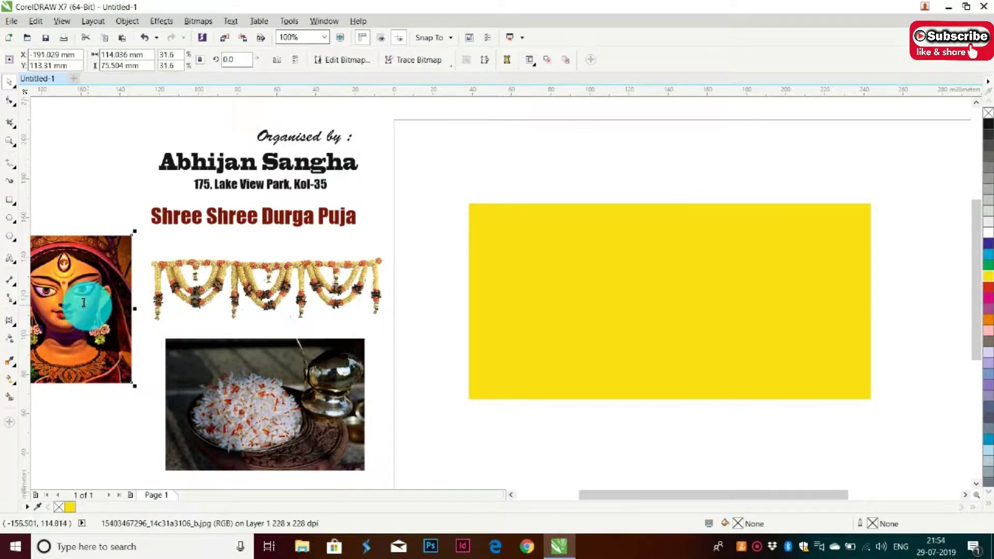
Place the Durga image on the banner's left, in front, mirrored and enlarged, and bring the garland over.
{"action": "left_click_drag", "start_coordinate": [96, 318], "coordinate": [643, 268]}
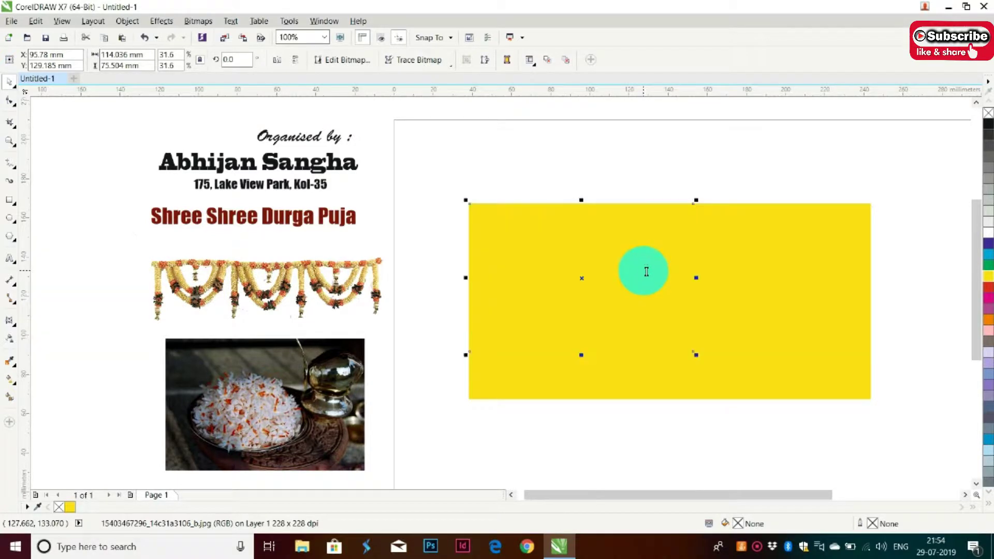
{"action": "left_click", "coordinate": [546, 63]}
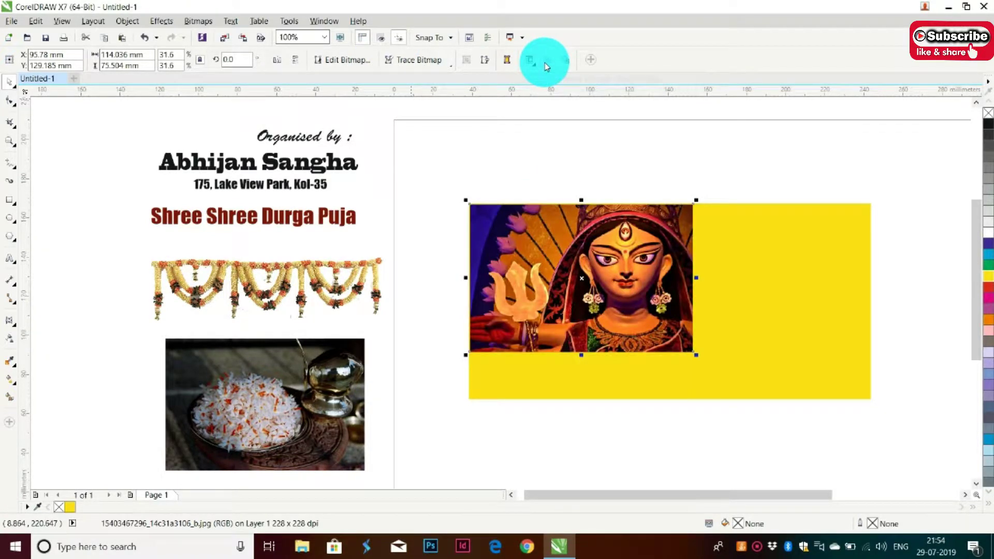
{"action": "left_click", "coordinate": [280, 60]}
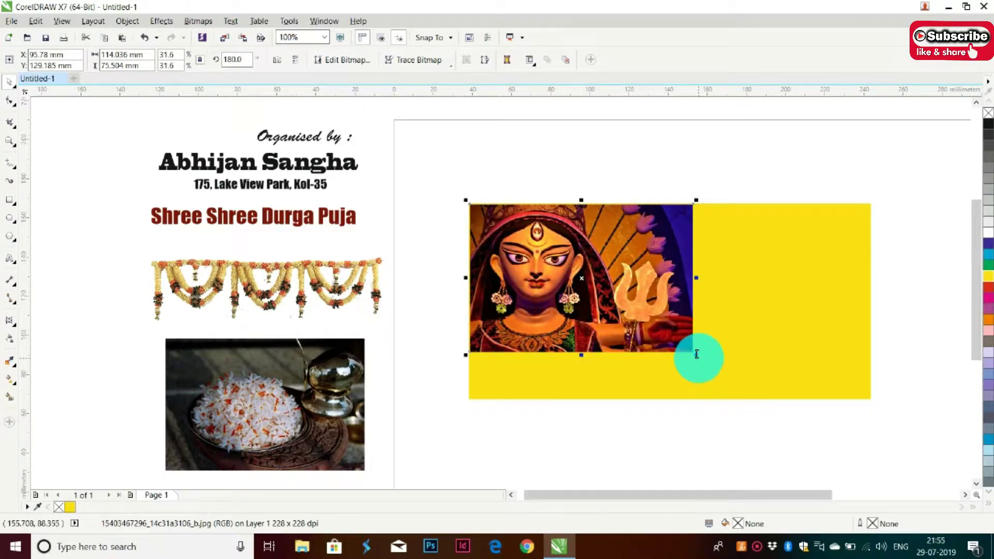
{"action": "left_click_drag", "start_coordinate": [695, 352], "coordinate": [766, 407]}
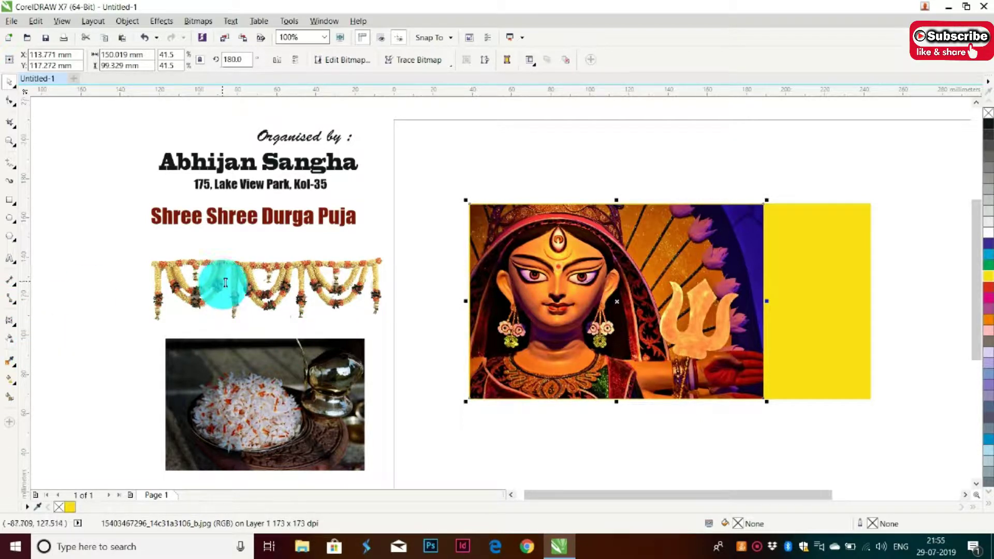
{"action": "left_click_drag", "start_coordinate": [225, 282], "coordinate": [702, 226]}
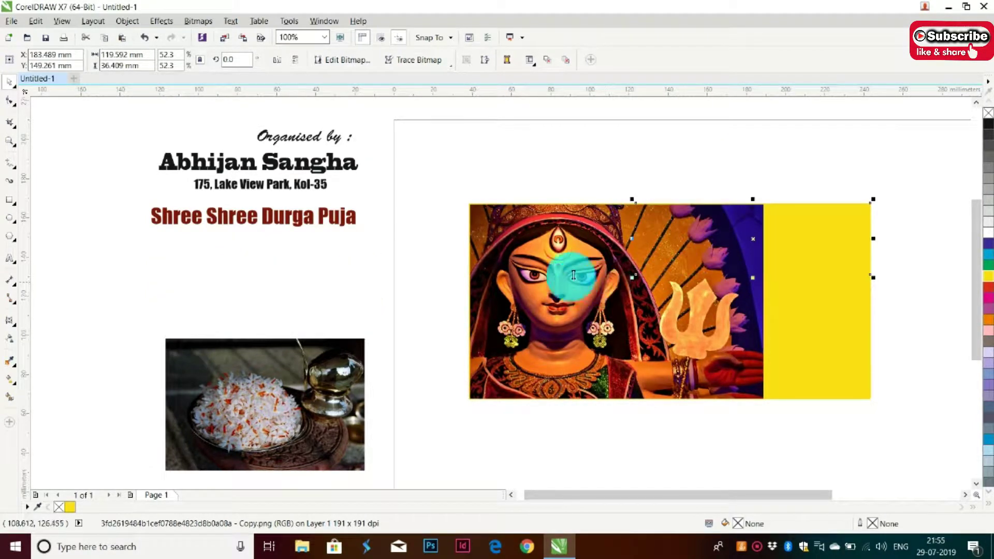
Bring the garland to the front and fit it along the banner's top-right edge.
{"action": "left_click", "coordinate": [546, 61]}
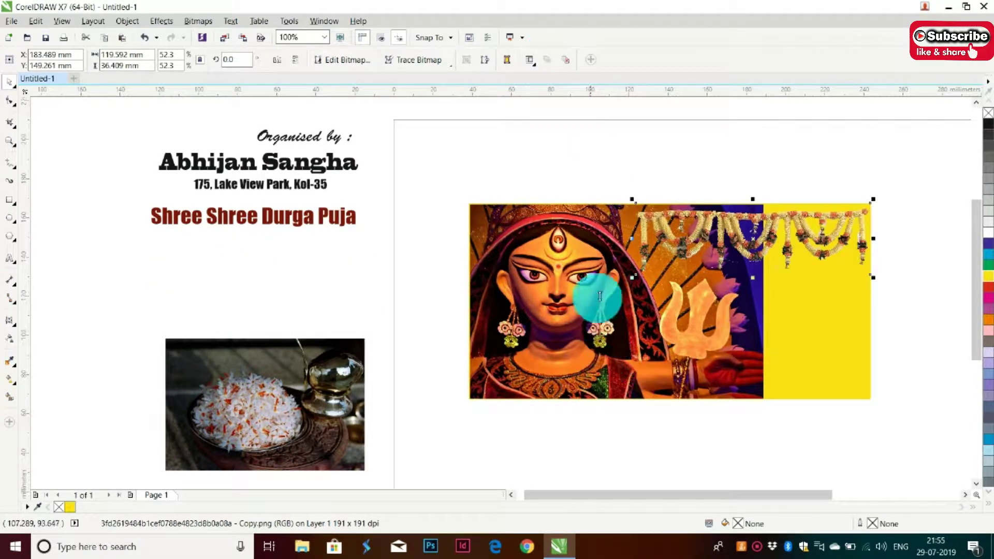
{"action": "left_click_drag", "start_coordinate": [754, 244], "coordinate": [732, 231]}
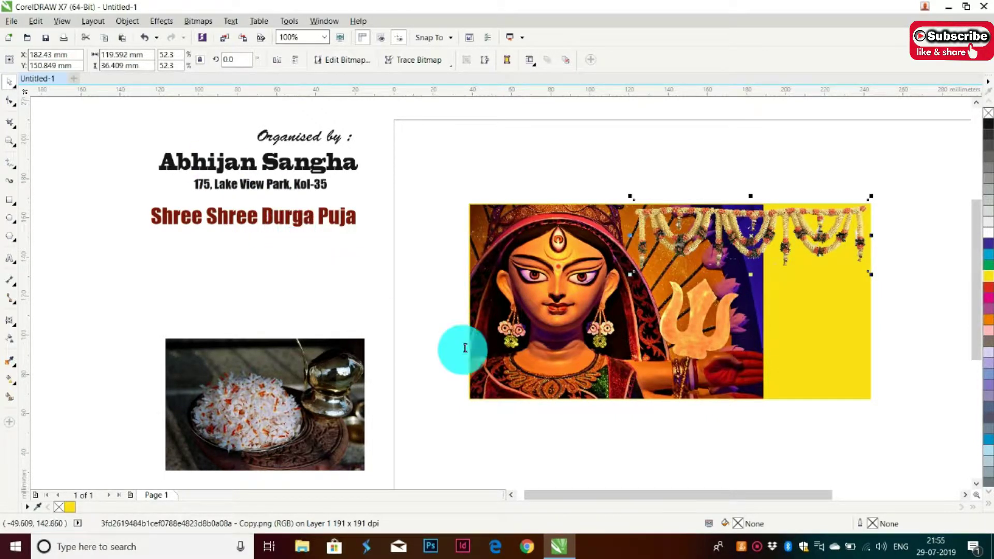
{"action": "left_click", "coordinate": [529, 318]}
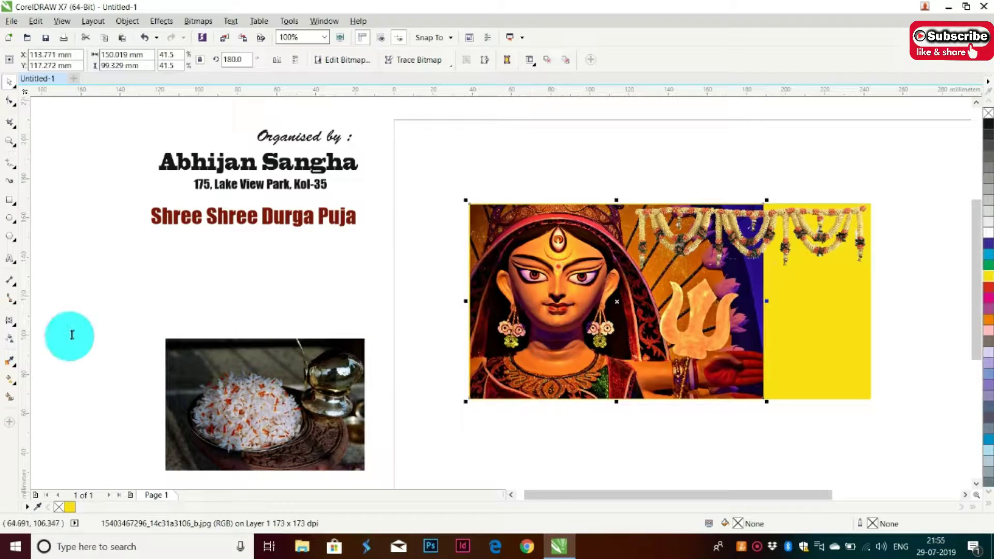
Apply a linear transparency fading the Durga image out toward its right edge.
{"action": "left_click", "coordinate": [10, 340]}
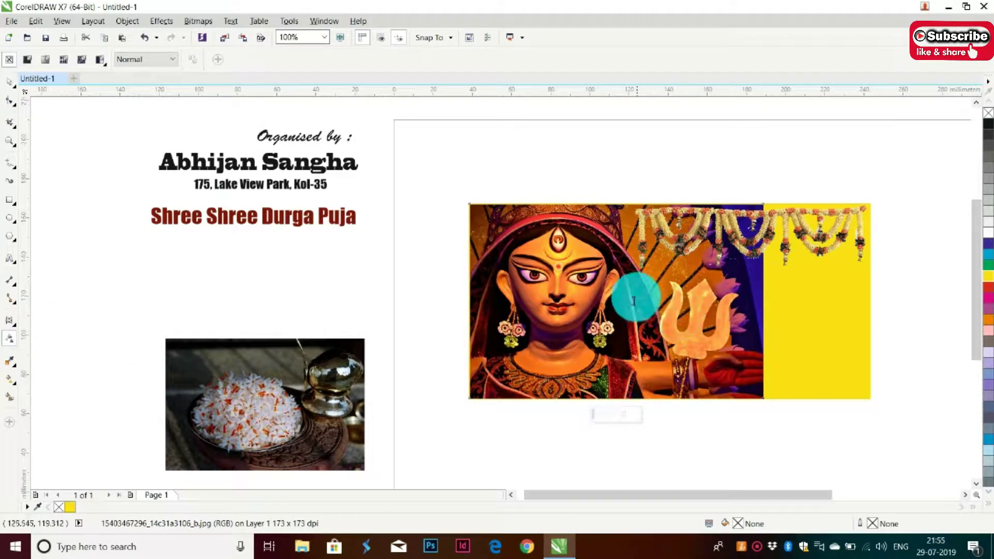
{"action": "mouse_move", "coordinate": [608, 309]}
{"action": "left_mouse_down"}
{"action": "mouse_move", "coordinate": [683, 315]}
{"action": "mouse_move", "coordinate": [692, 304]}
{"action": "left_mouse_up"}
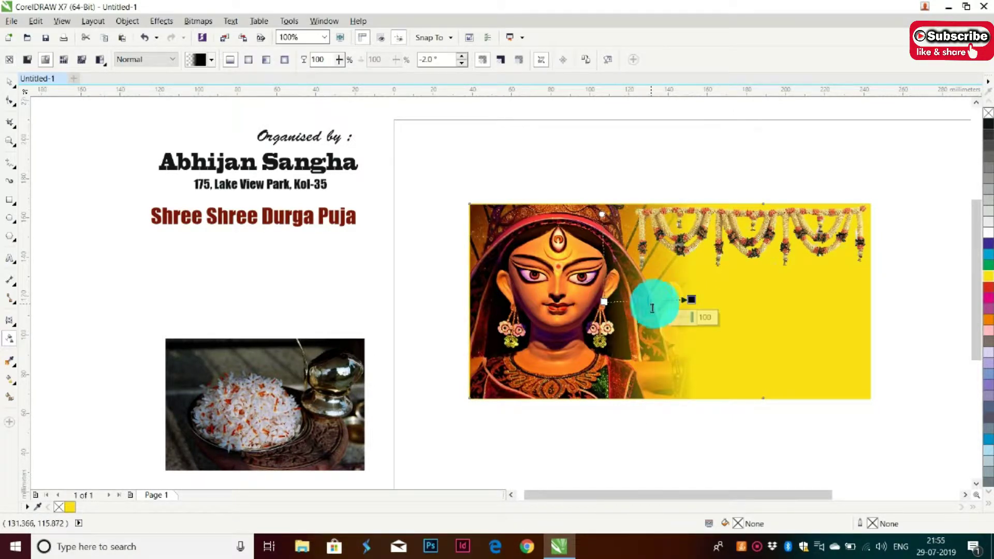
{"action": "left_click_drag", "start_coordinate": [688, 299], "coordinate": [674, 301]}
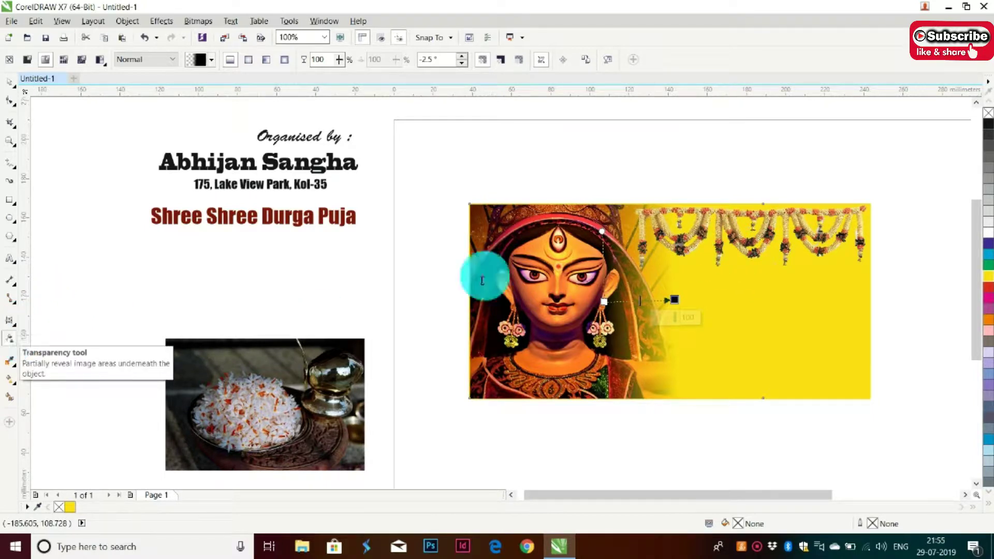
Give the garland a vertical linear transparency fade toward its lower edge.
{"action": "left_click", "coordinate": [733, 238]}
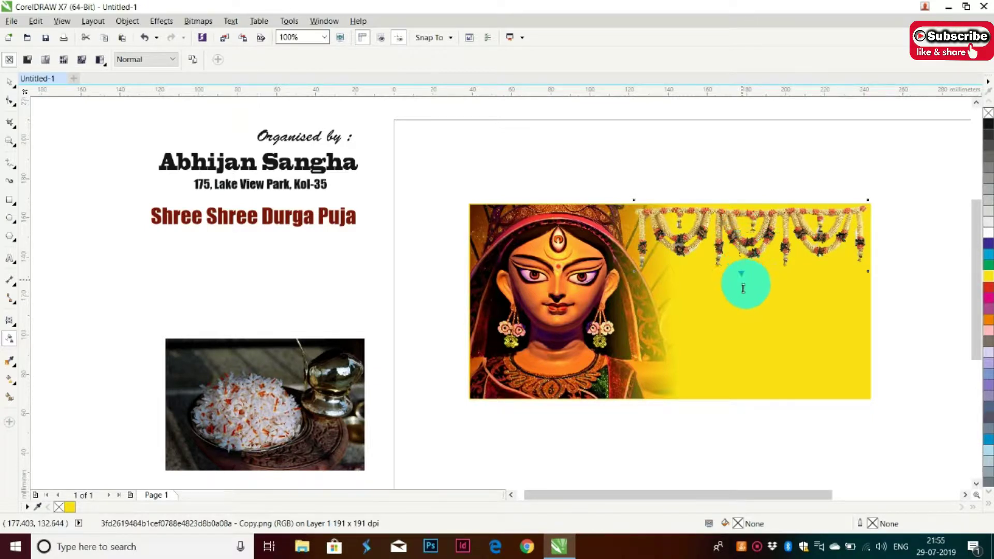
{"action": "left_click_drag", "start_coordinate": [736, 280], "coordinate": [735, 277]}
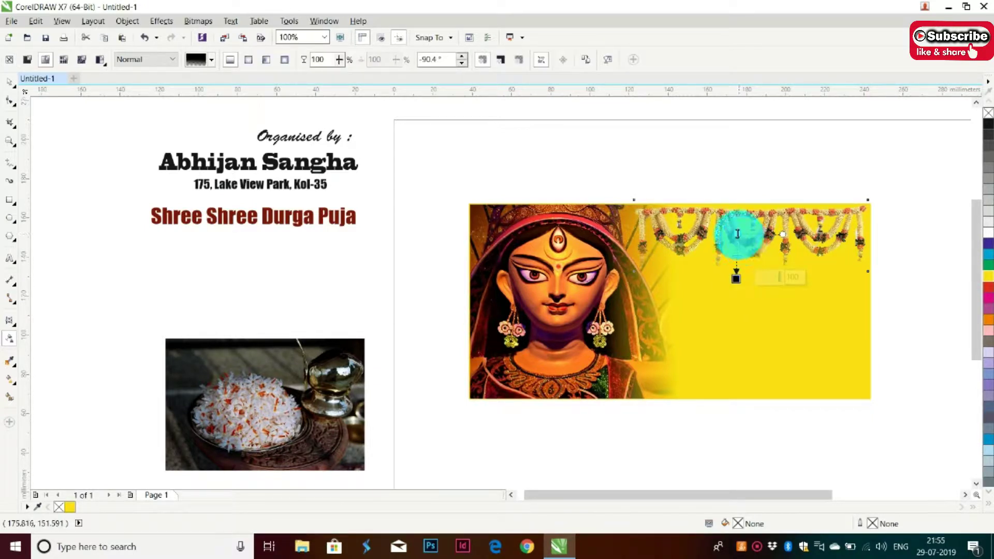
{"action": "left_click_drag", "start_coordinate": [736, 227], "coordinate": [742, 246]}
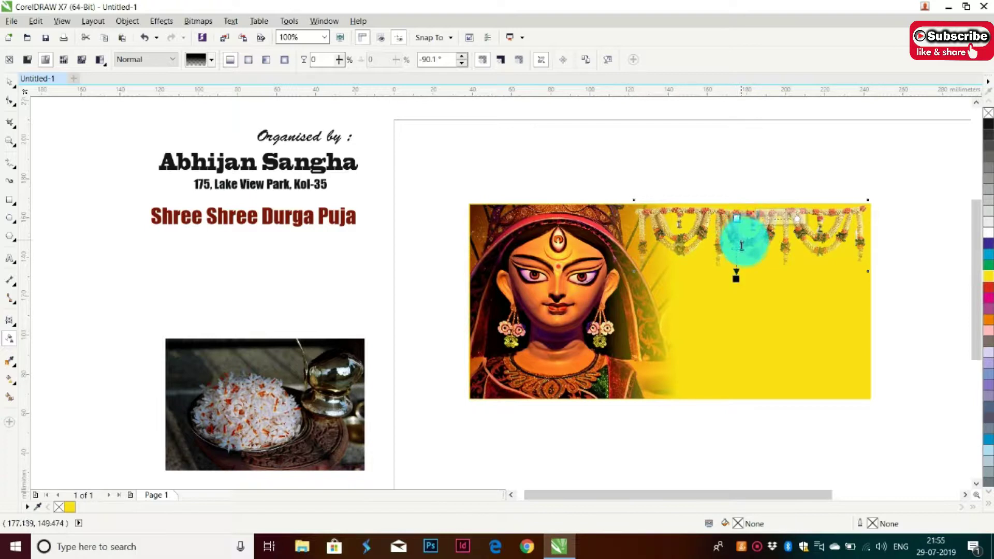
{"action": "left_click", "coordinate": [9, 85]}
Move the rice photo onto the banner's lower right, bring it forward, and enlarge it.
{"action": "left_click", "coordinate": [144, 287]}
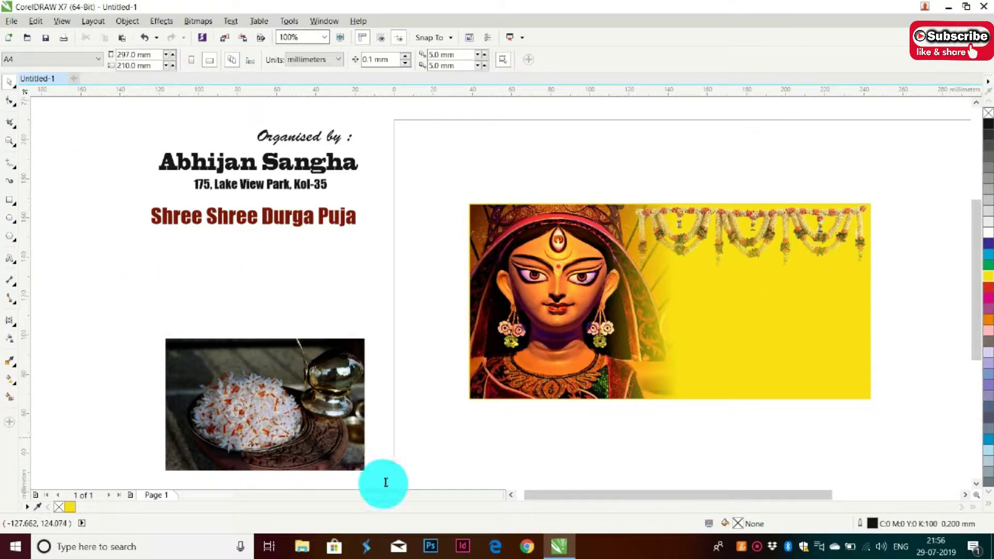
{"action": "left_click", "coordinate": [318, 426]}
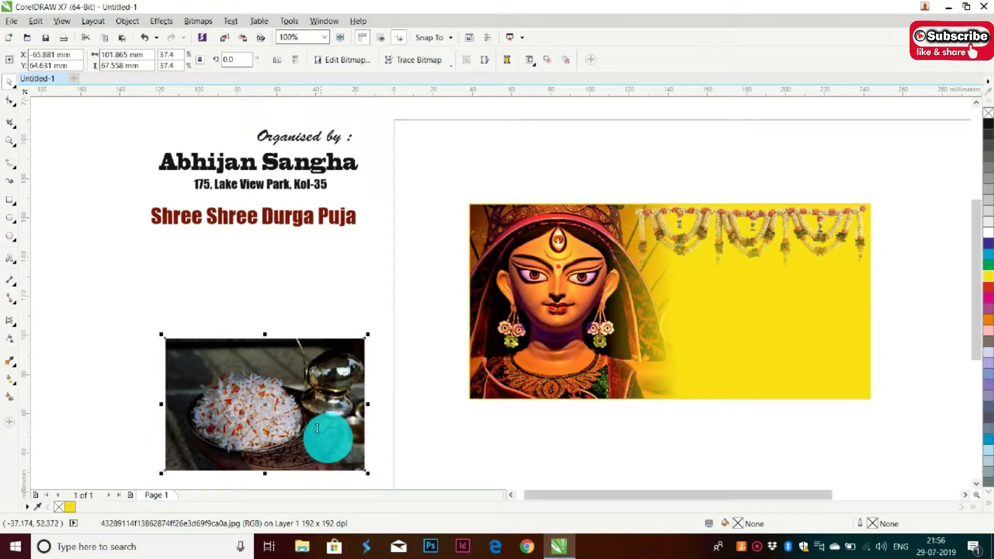
{"action": "left_click_drag", "start_coordinate": [317, 429], "coordinate": [822, 356]}
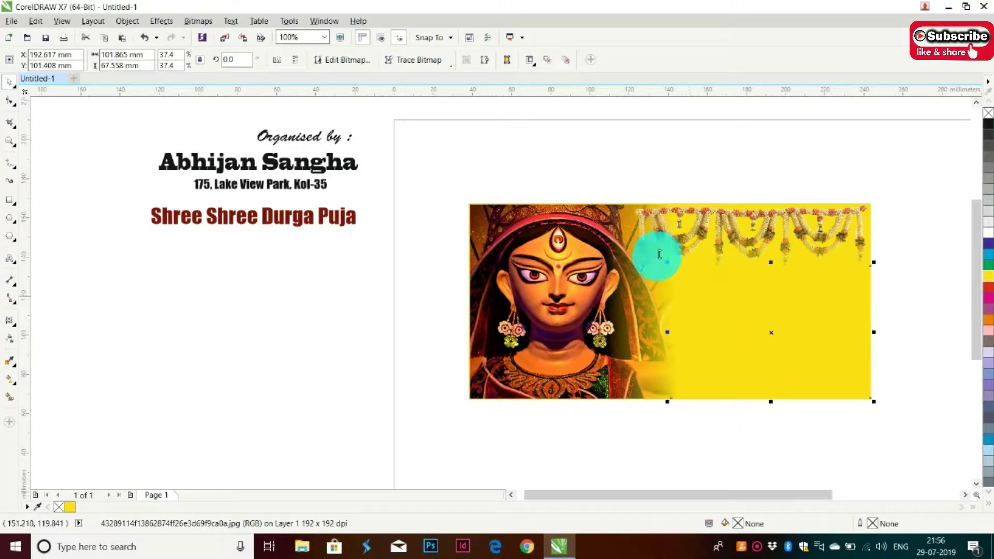
{"action": "left_click", "coordinate": [549, 61]}
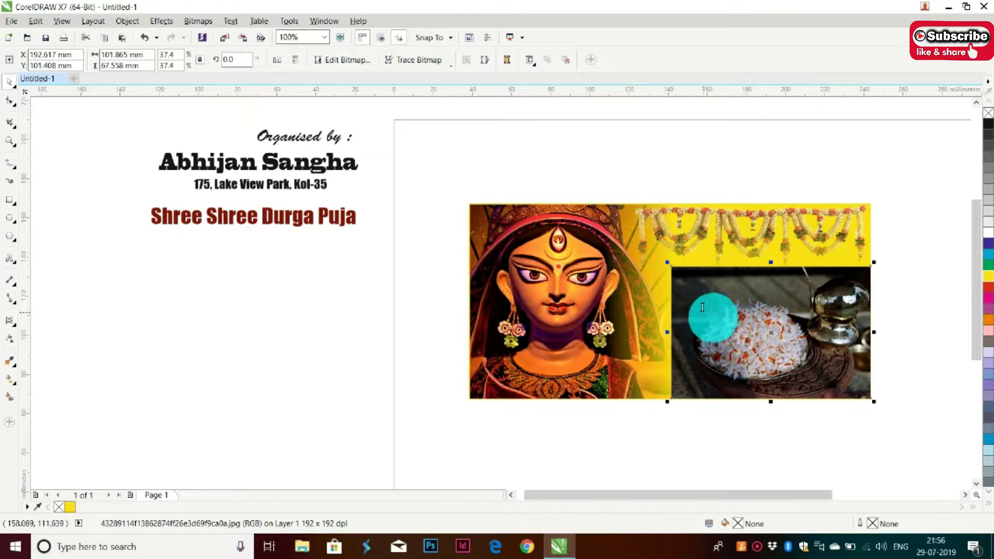
{"action": "left_click_drag", "start_coordinate": [665, 259], "coordinate": [610, 230]}
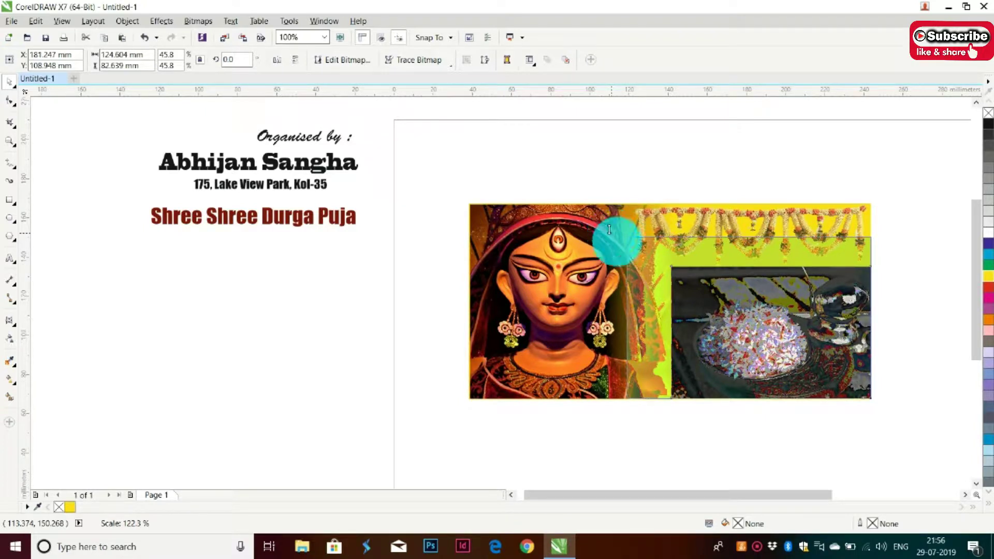
{"action": "left_click_drag", "start_coordinate": [609, 230], "coordinate": [610, 226]}
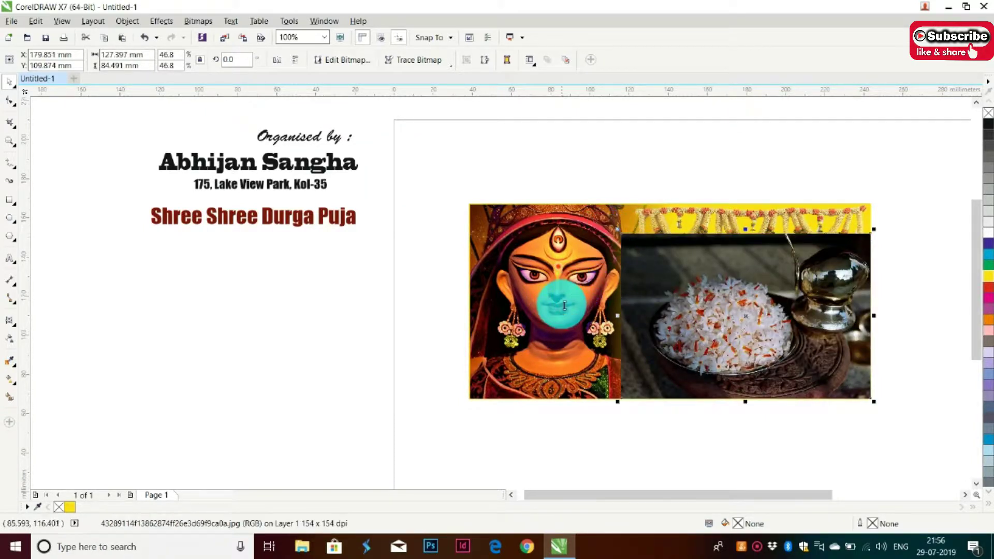
Bring the Durga image and the garland strip in front of the rice photo.
{"action": "left_click", "coordinate": [524, 332]}
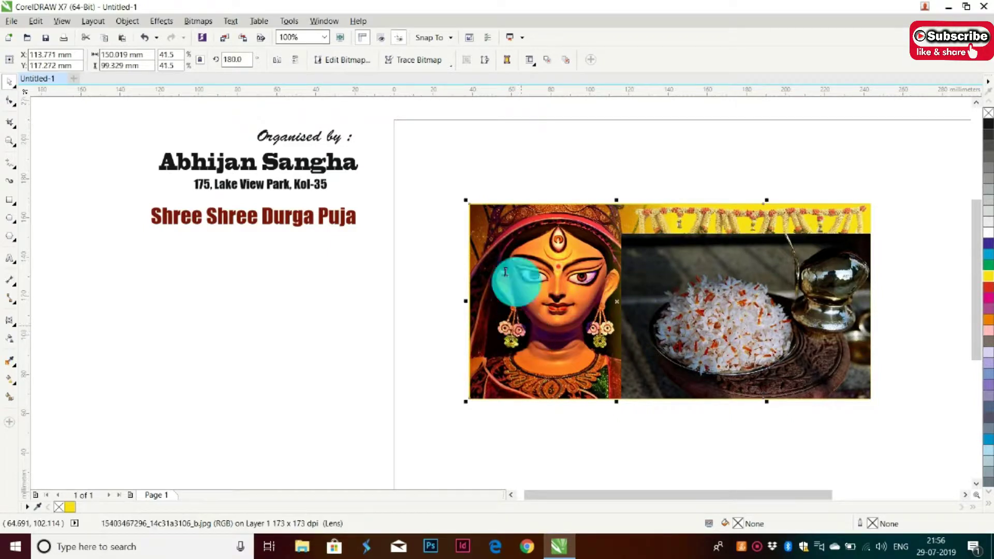
{"action": "left_click", "coordinate": [545, 59]}
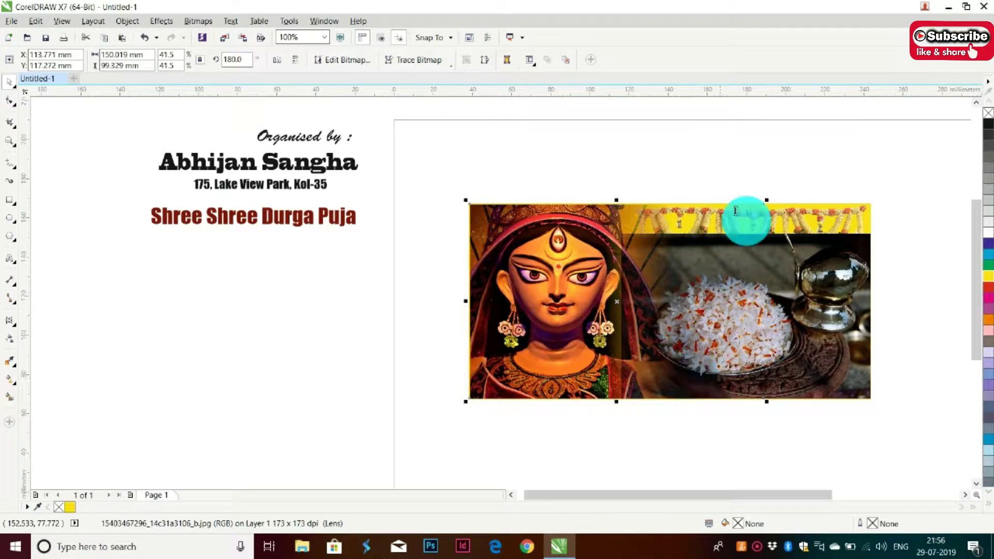
{"action": "left_click", "coordinate": [813, 210]}
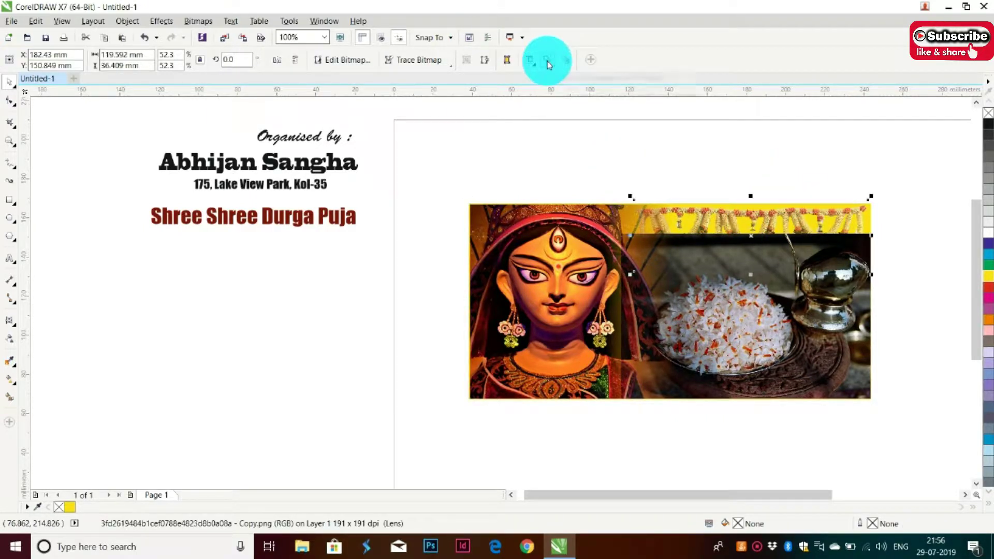
{"action": "left_click", "coordinate": [548, 62]}
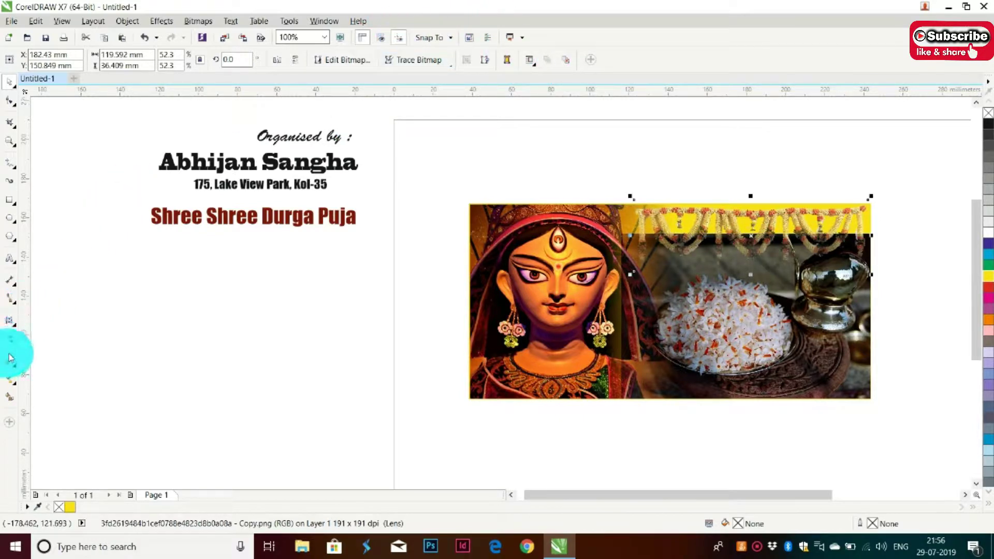
{"action": "left_click", "coordinate": [710, 324]}
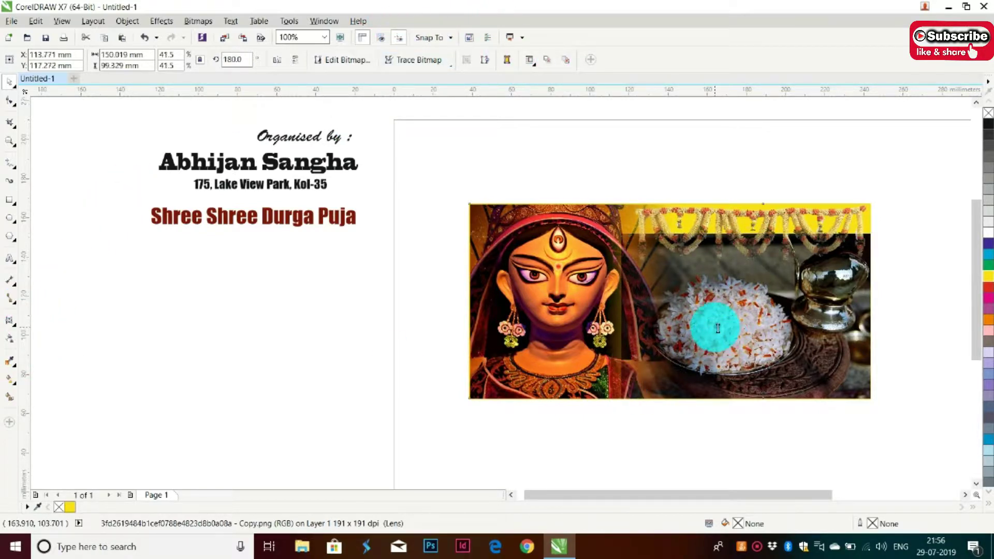
Apply a vertical linear transparency to the rice photo, running down to its bottom edge.
{"action": "left_click", "coordinate": [10, 339]}
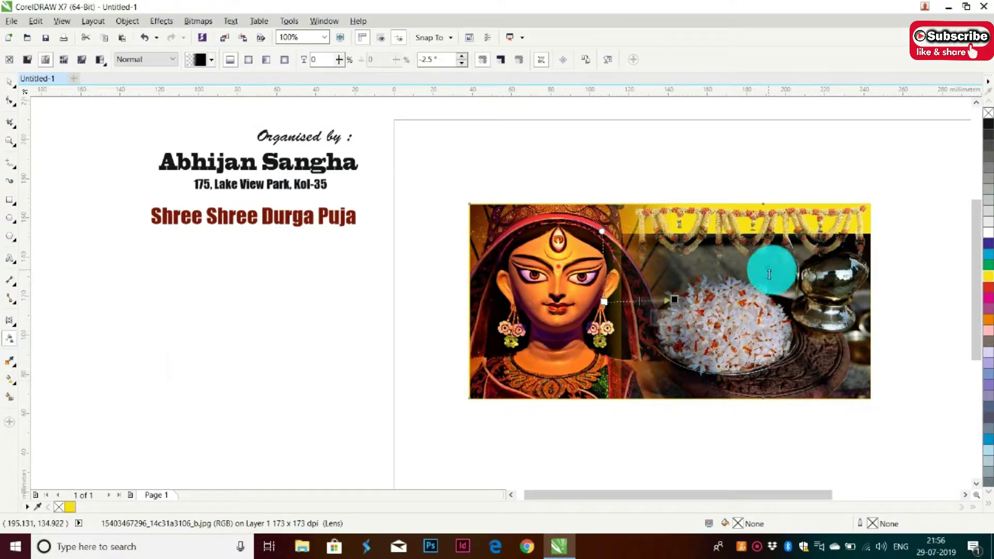
{"action": "mouse_move", "coordinate": [747, 304]}
{"action": "left_mouse_down"}
{"action": "mouse_move", "coordinate": [754, 282]}
{"action": "mouse_move", "coordinate": [745, 237]}
{"action": "mouse_move", "coordinate": [751, 262]}
{"action": "left_mouse_up"}
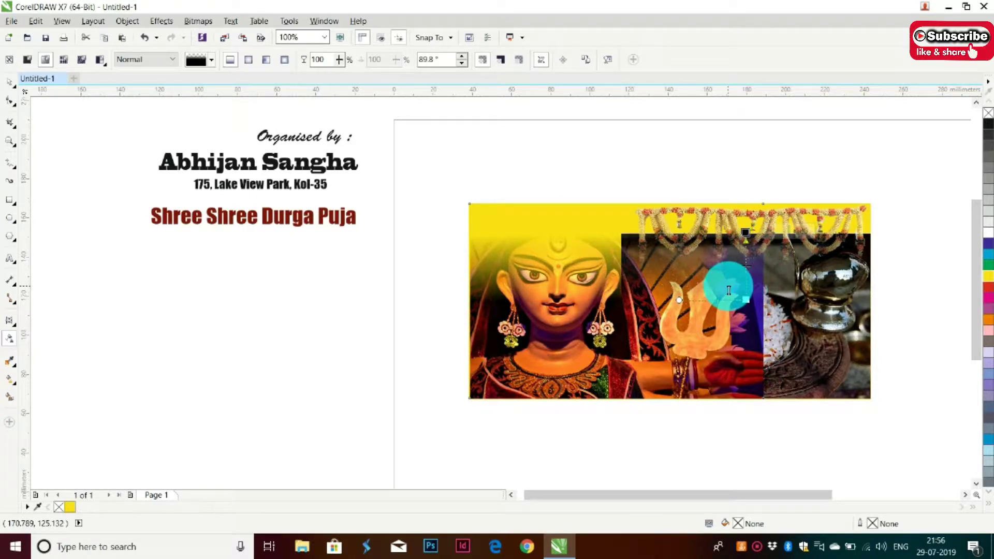
{"action": "key", "text": "ctrl+z"}
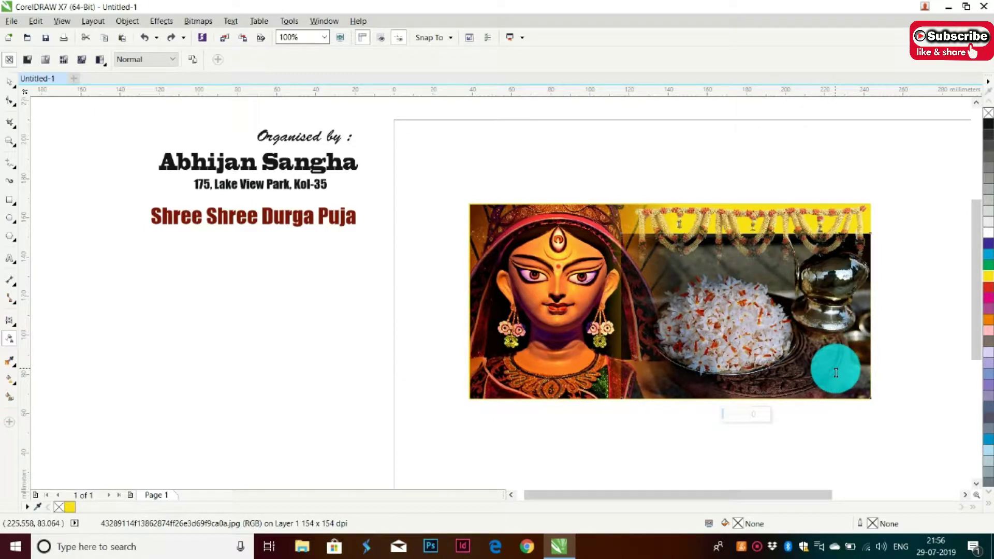
{"action": "left_click_drag", "start_coordinate": [774, 299], "coordinate": [773, 245]}
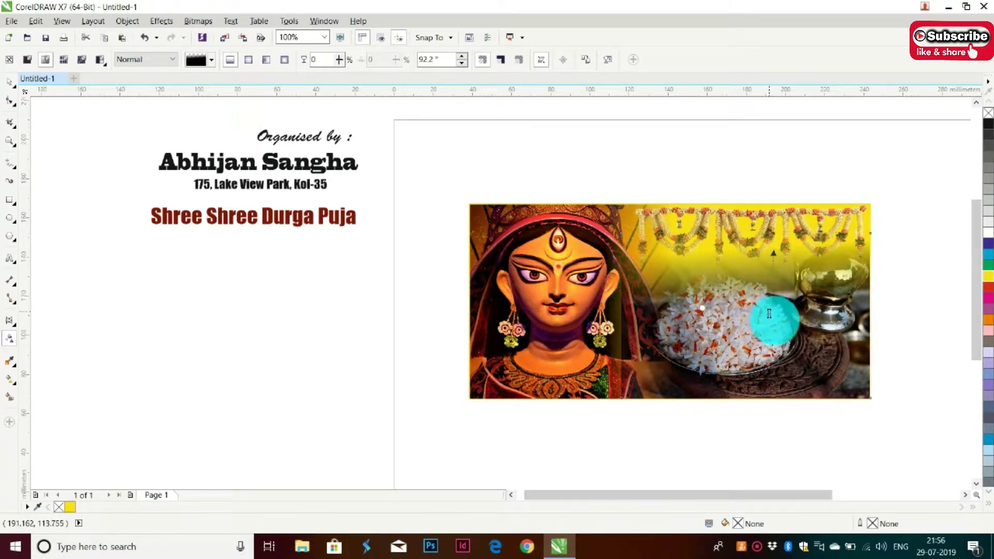
{"action": "left_click_drag", "start_coordinate": [771, 320], "coordinate": [772, 238]}
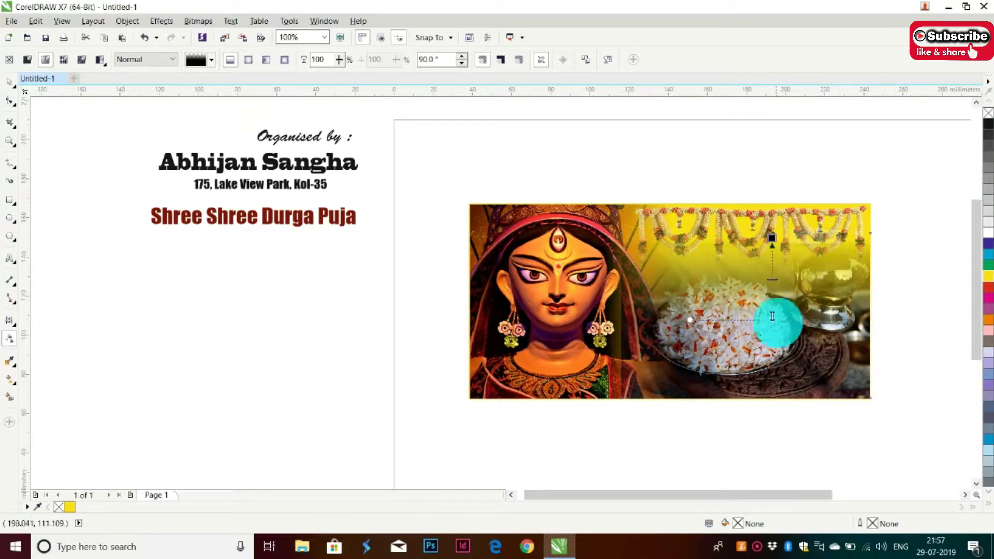
{"action": "left_click_drag", "start_coordinate": [772, 319], "coordinate": [779, 400]}
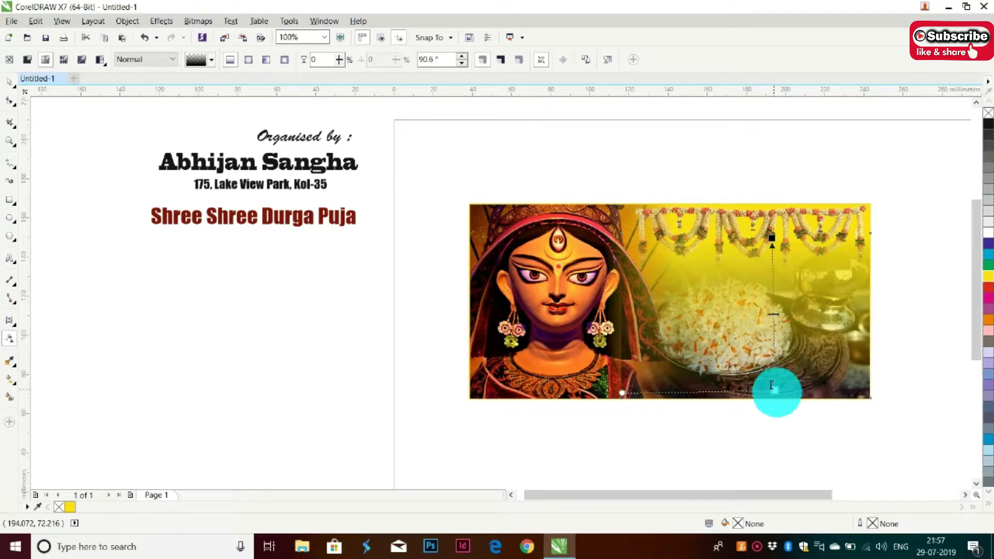
{"action": "left_click_drag", "start_coordinate": [773, 391], "coordinate": [768, 374]}
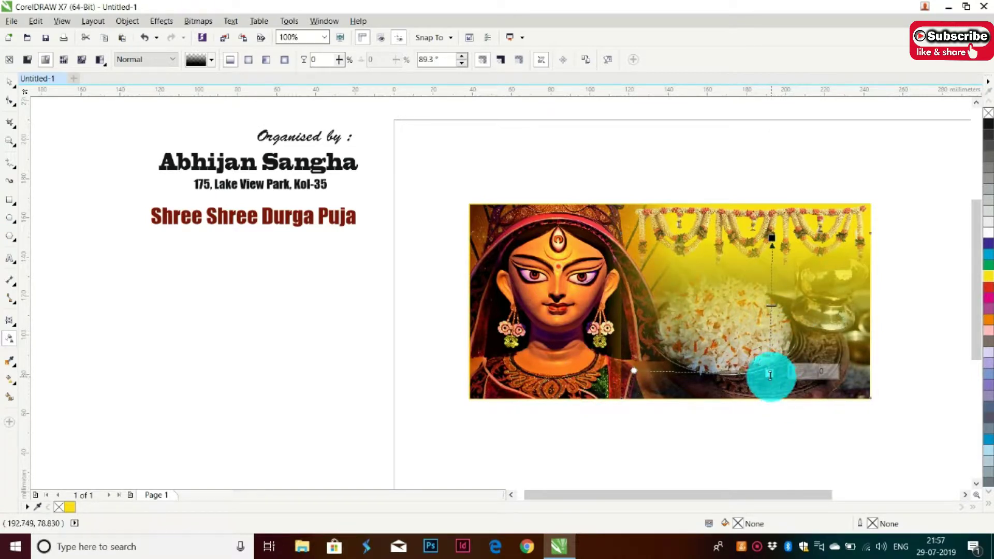
{"action": "left_click_drag", "start_coordinate": [770, 375], "coordinate": [773, 398]}
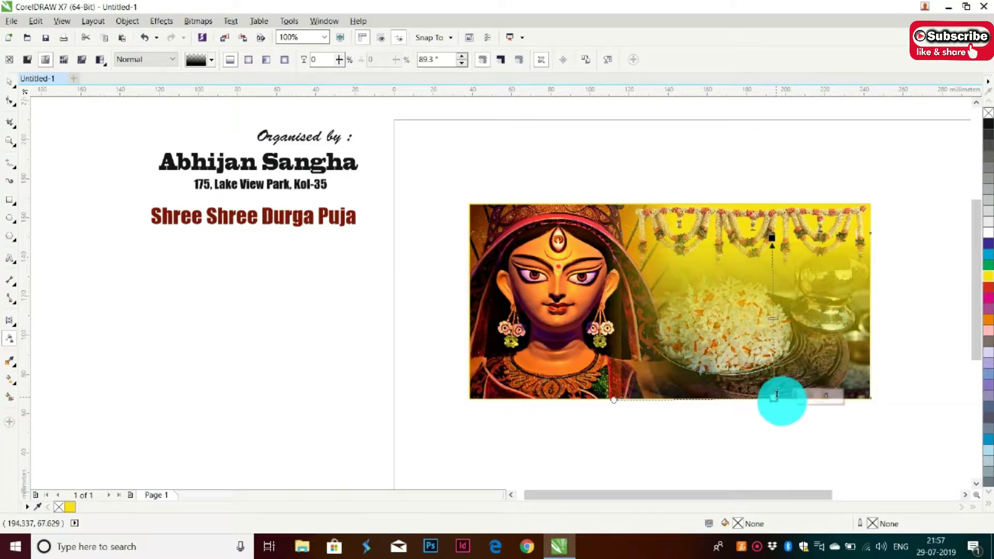
{"action": "left_click", "coordinate": [12, 84]}
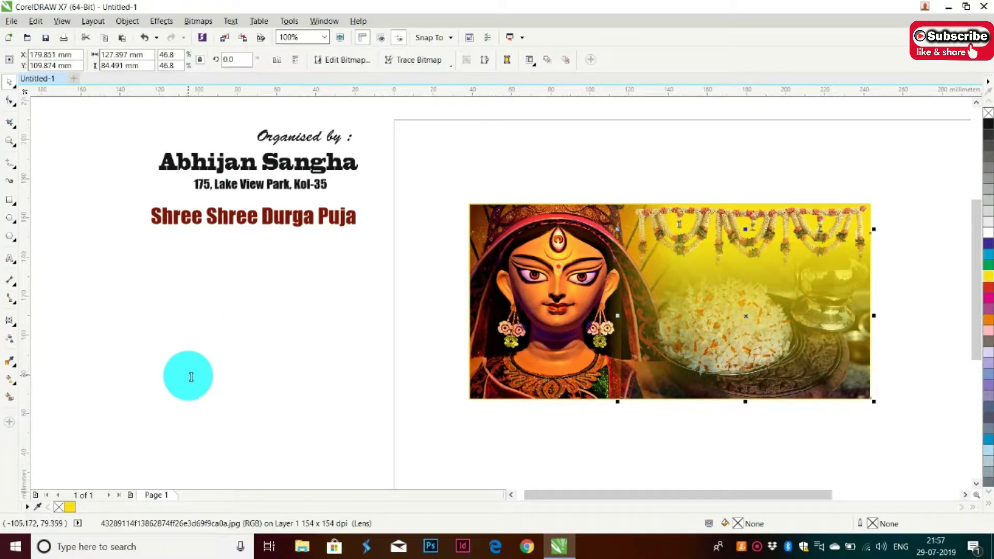
Add a near-horizontal linear transparency fade across the Durga image.
{"action": "left_click", "coordinate": [9, 338]}
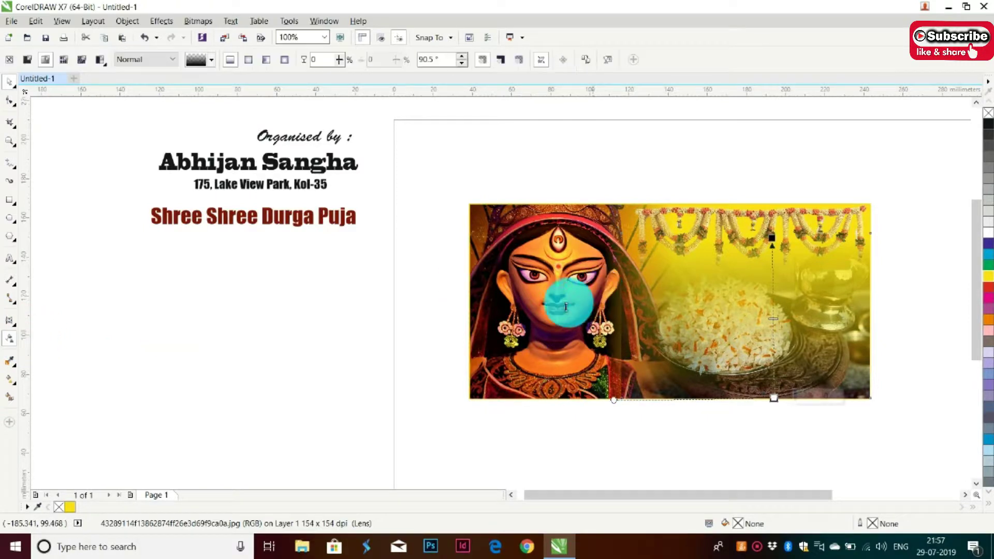
{"action": "left_click", "coordinate": [565, 310]}
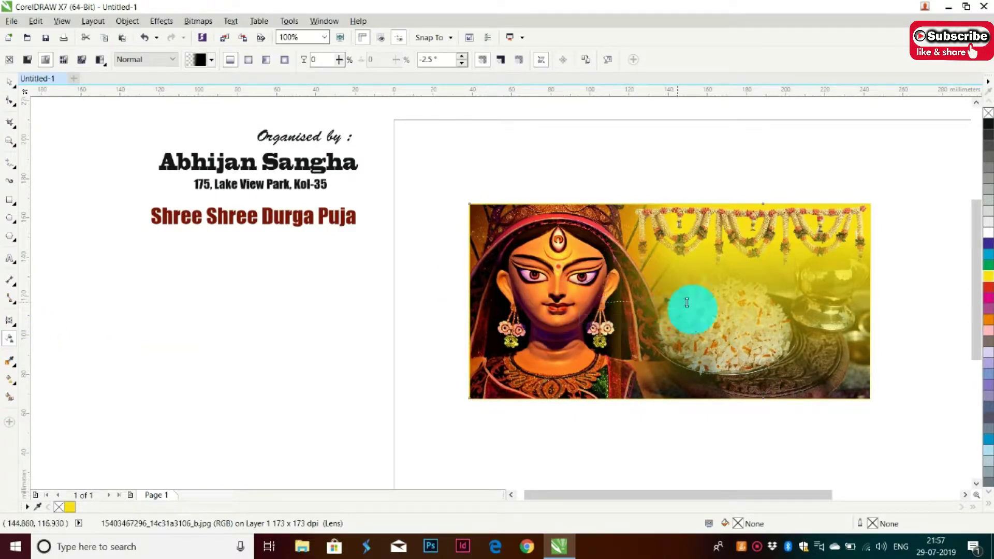
{"action": "left_click_drag", "start_coordinate": [705, 304], "coordinate": [661, 309]}
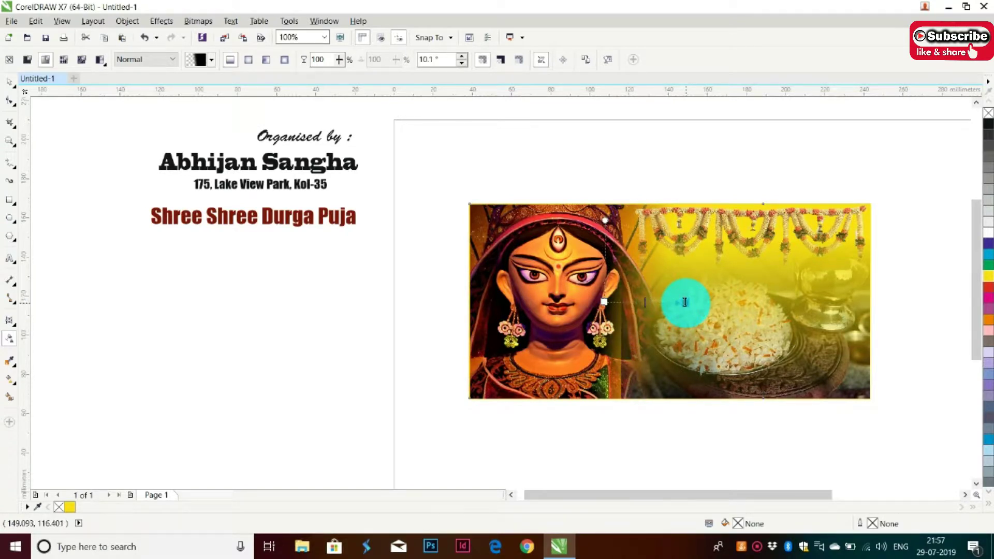
{"action": "left_click_drag", "start_coordinate": [685, 302], "coordinate": [684, 303]}
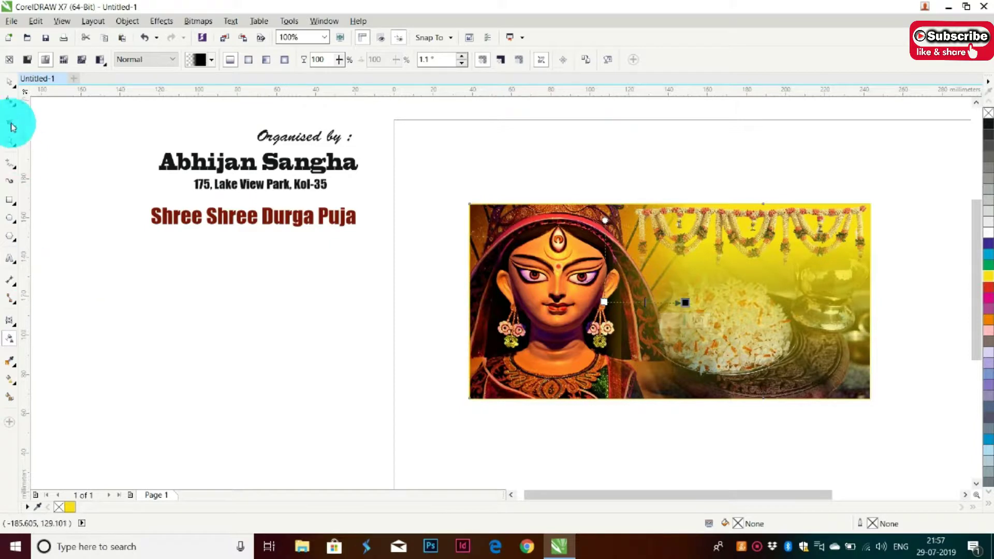
{"action": "left_click", "coordinate": [9, 82]}
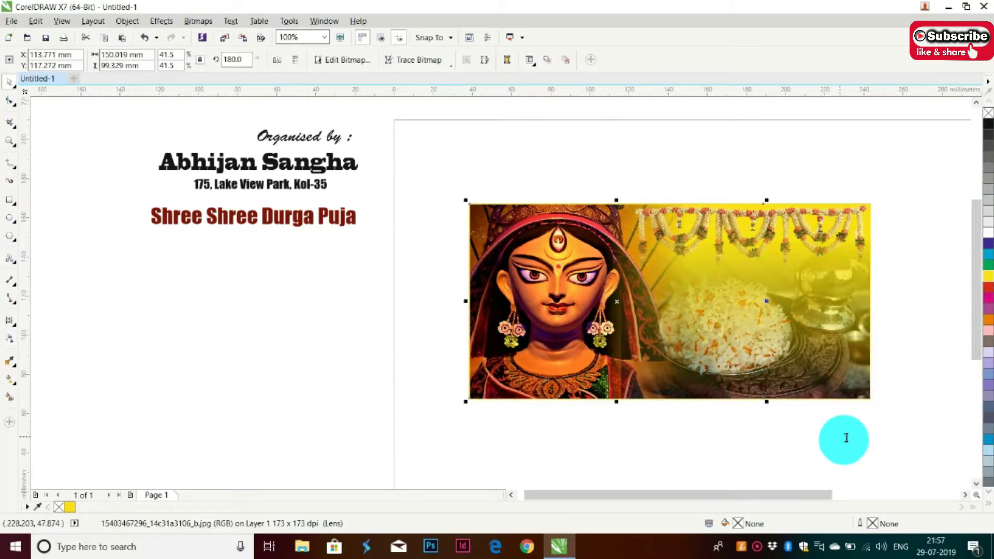
Slightly enlarge the overlapping photo toward the top-left.
{"action": "left_click", "coordinate": [843, 430]}
{"action": "left_click", "coordinate": [843, 396]}
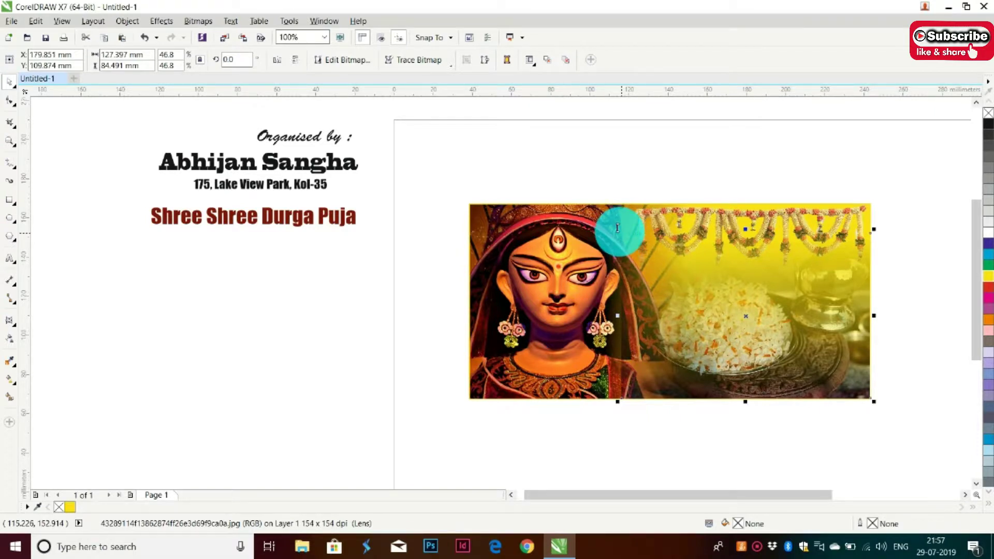
{"action": "left_click_drag", "start_coordinate": [617, 228], "coordinate": [603, 224]}
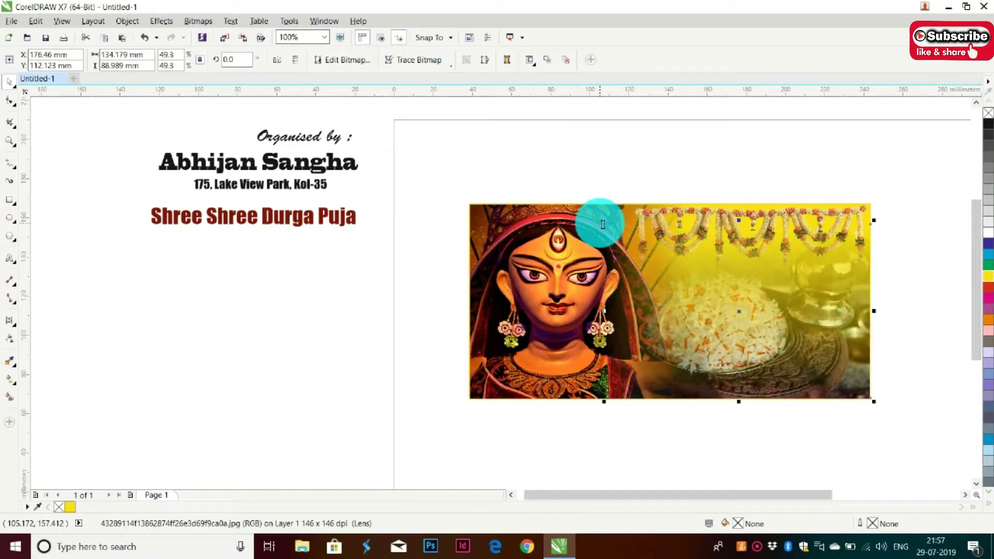
{"action": "left_click", "coordinate": [910, 308]}
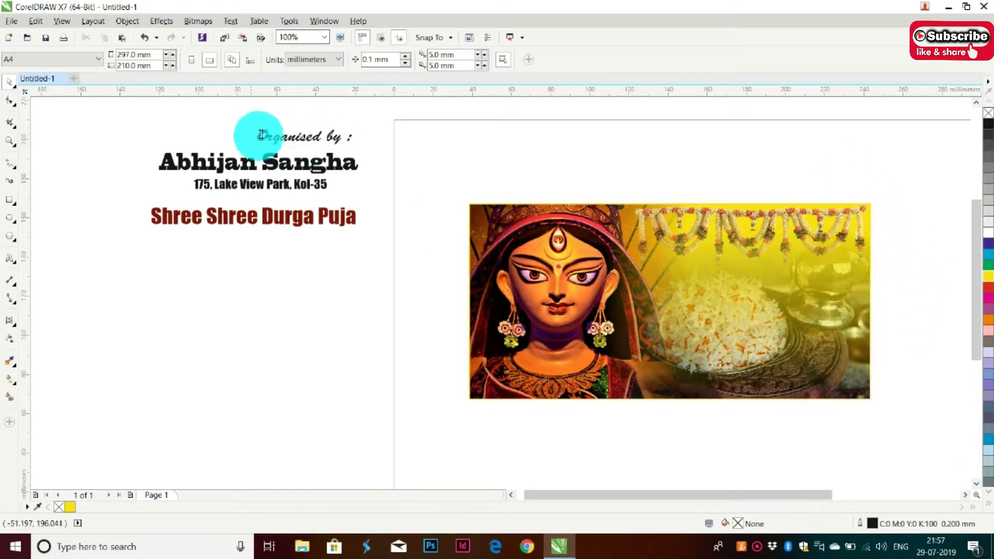
Move the Contract Form title onto the Durga image, bring it to front of page, and colour it white.
{"action": "left_click", "coordinate": [976, 102]}
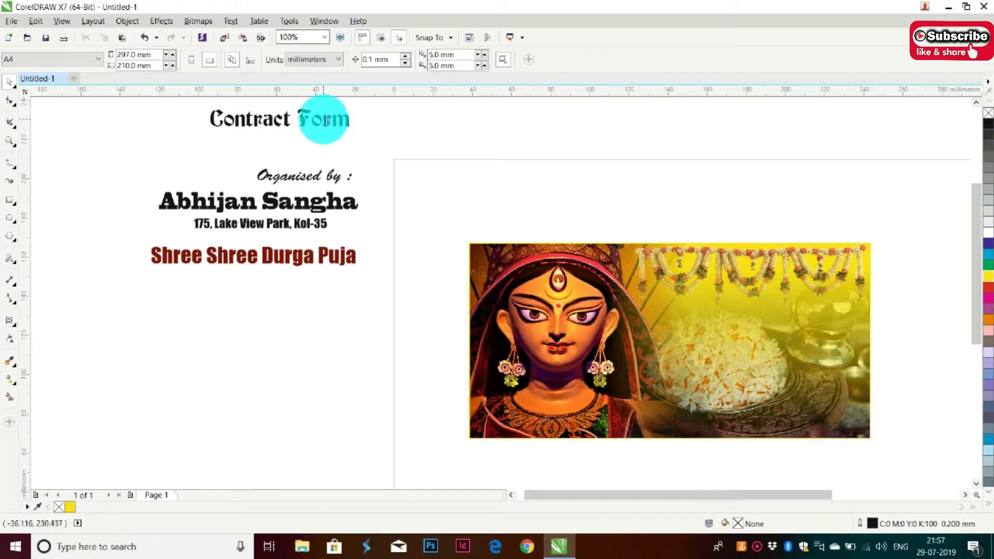
{"action": "left_click_drag", "start_coordinate": [327, 121], "coordinate": [593, 259]}
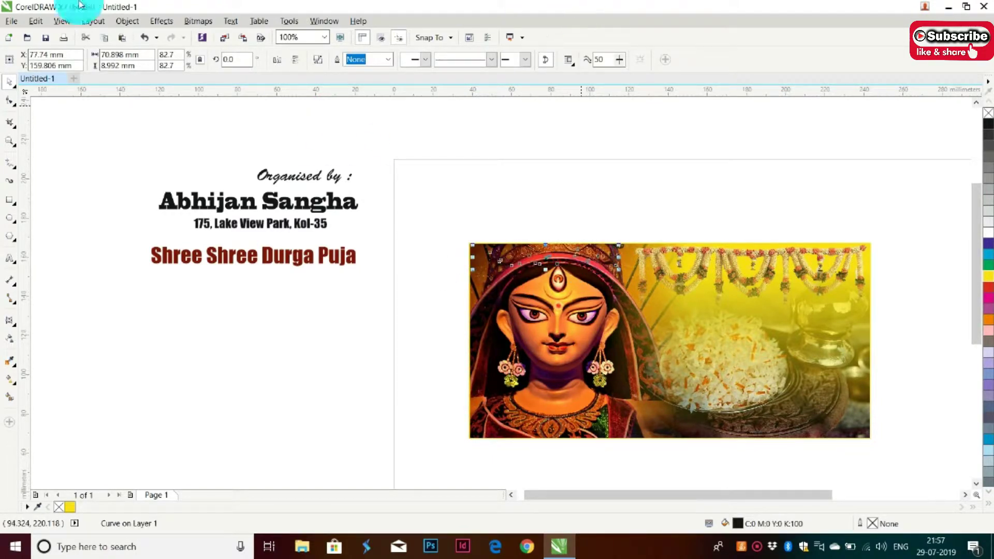
{"action": "left_click", "coordinate": [130, 22]}
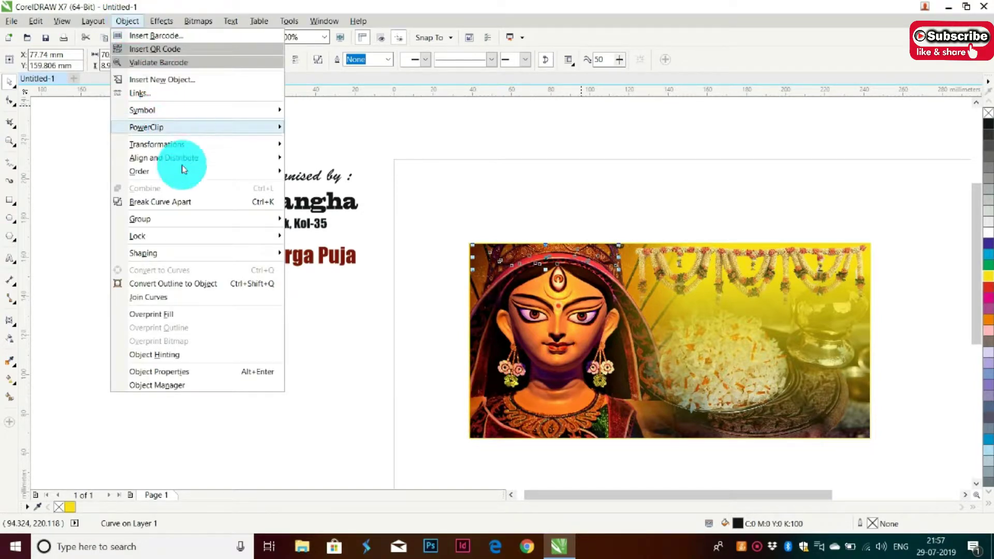
{"action": "mouse_move", "coordinate": [138, 171]}
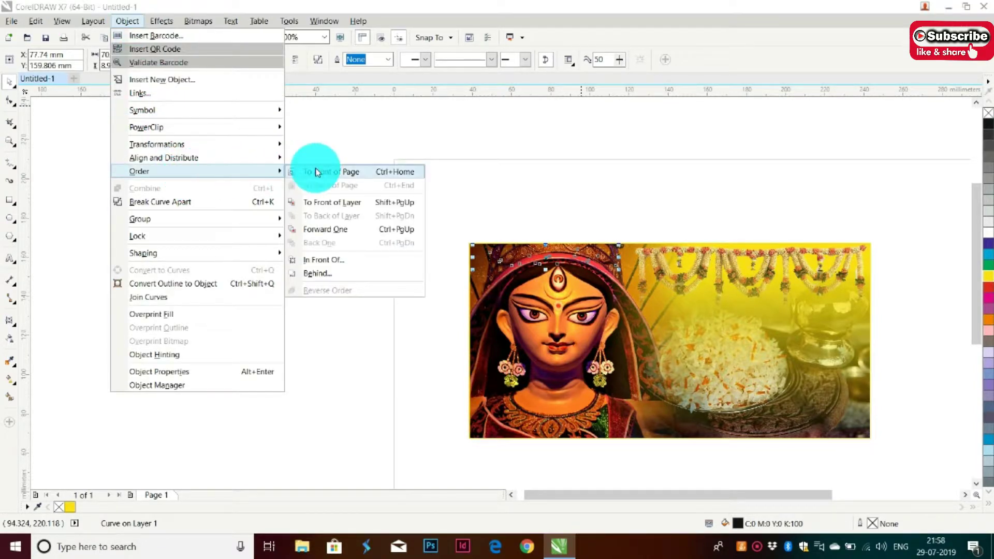
{"action": "left_click", "coordinate": [324, 173]}
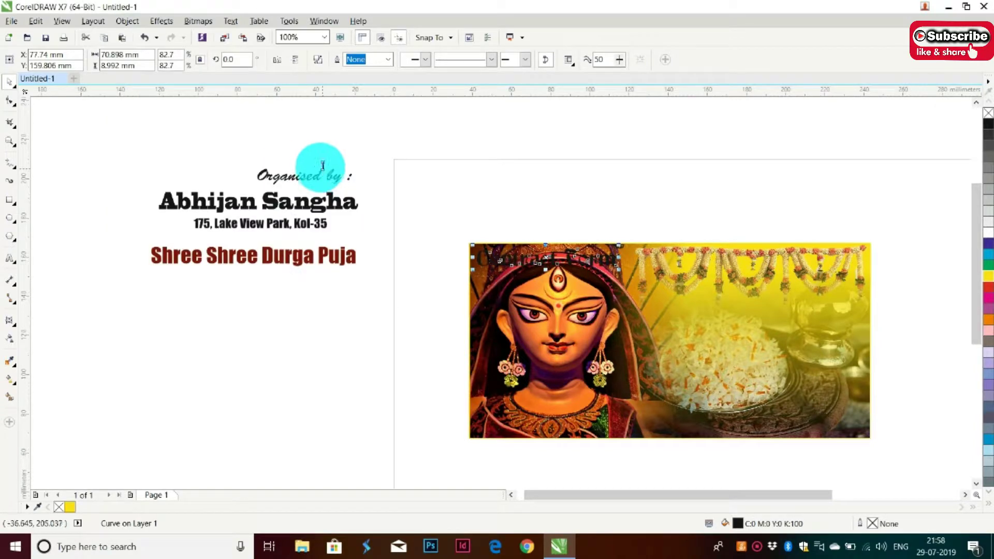
{"action": "scroll", "coordinate": [510, 277], "scroll_direction": "up", "scroll_amount": 2}
{"action": "scroll", "coordinate": [533, 246], "scroll_direction": "up", "scroll_amount": 1}
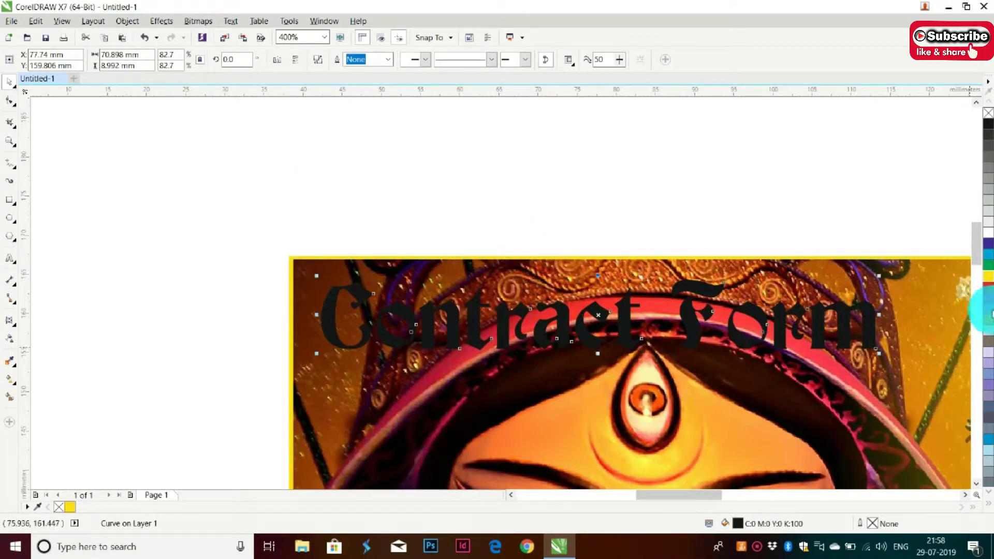
{"action": "left_click", "coordinate": [990, 233]}
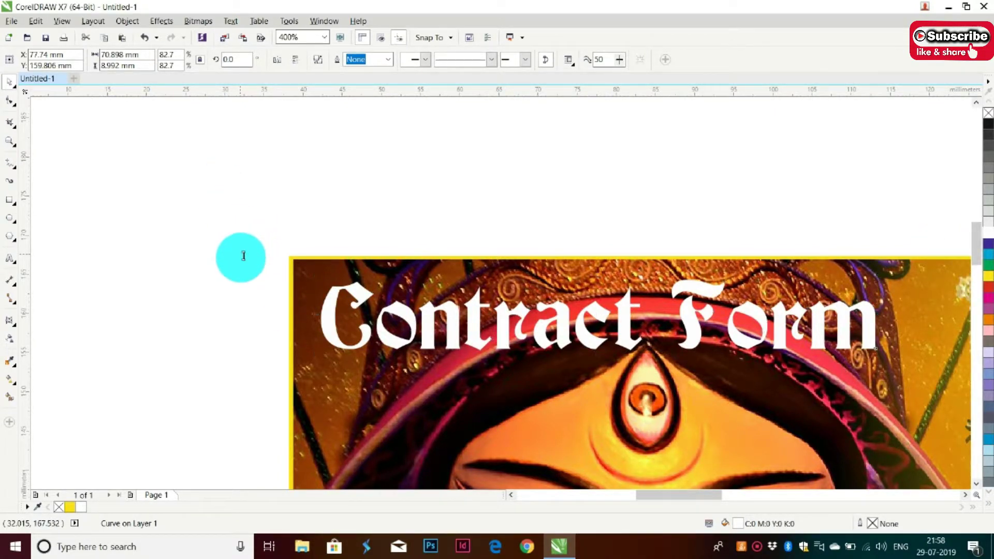
Make an offset duplicate of the Contract Form title and try yellow, red, blue and cyan fills on it.
{"action": "left_click", "coordinate": [306, 290]}
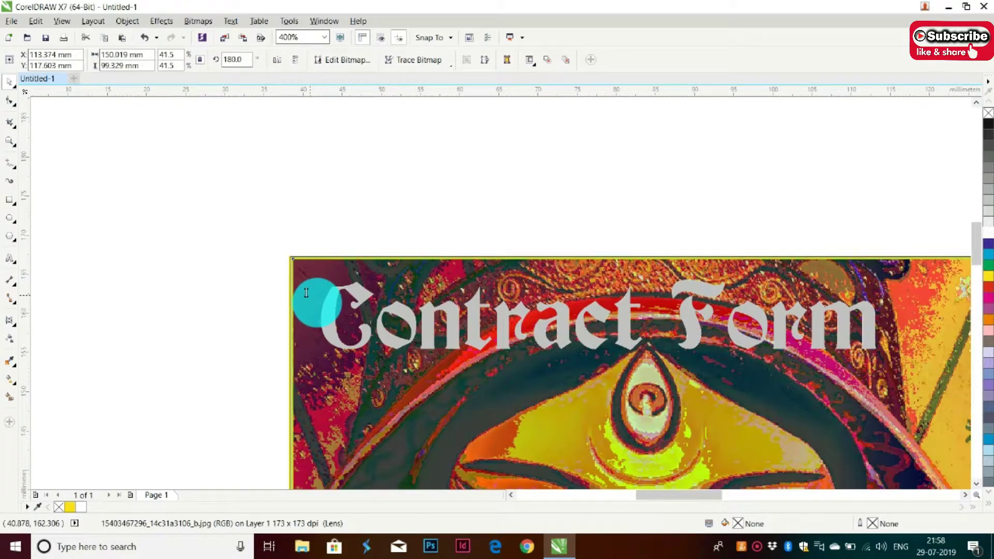
{"action": "mouse_move", "coordinate": [306, 293]}
{"action": "left_mouse_down"}
{"action": "mouse_move", "coordinate": [415, 332]}
{"action": "mouse_move", "coordinate": [607, 347]}
{"action": "left_mouse_up"}
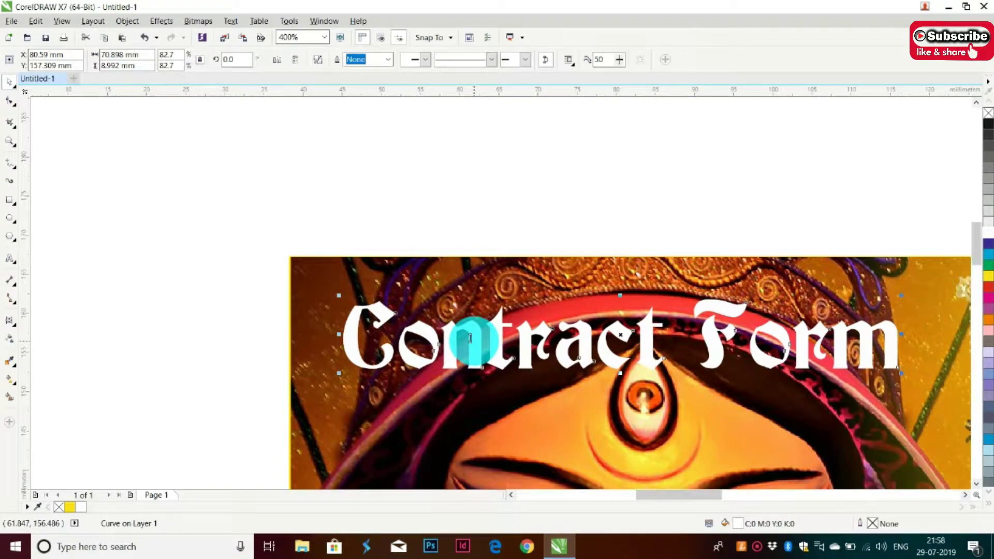
{"action": "left_click_drag", "start_coordinate": [470, 338], "coordinate": [479, 348]}
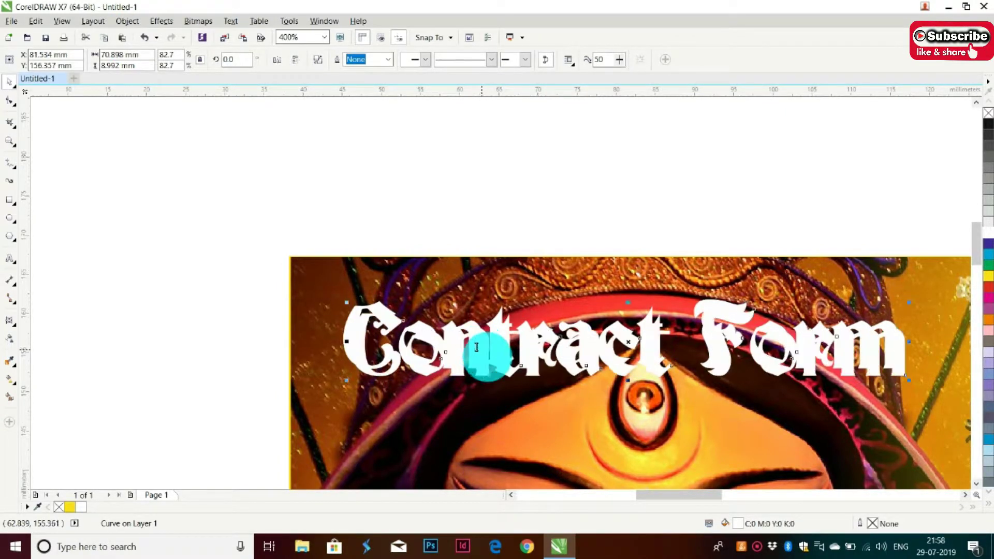
{"action": "left_click", "coordinate": [989, 281]}
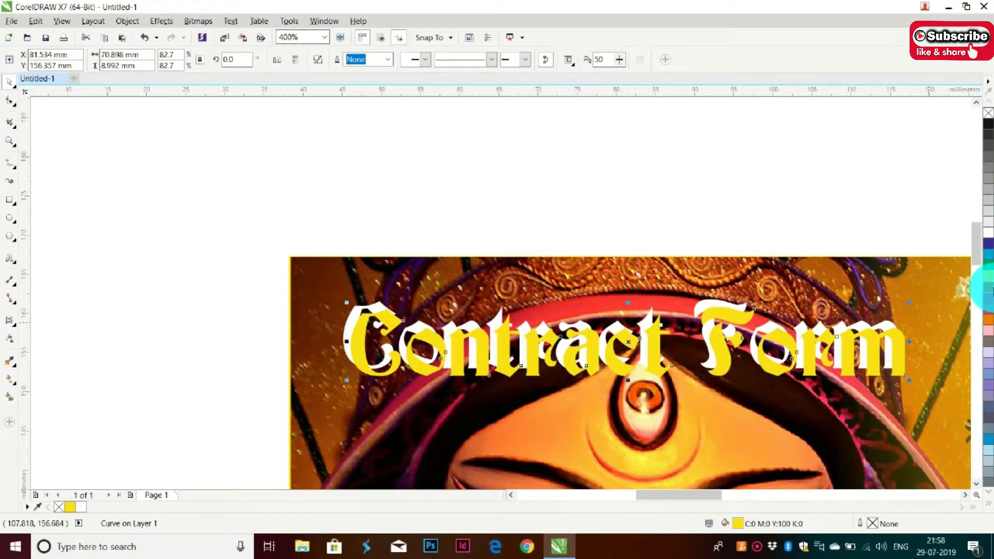
{"action": "left_click", "coordinate": [987, 285]}
{"action": "left_click", "coordinate": [990, 246]}
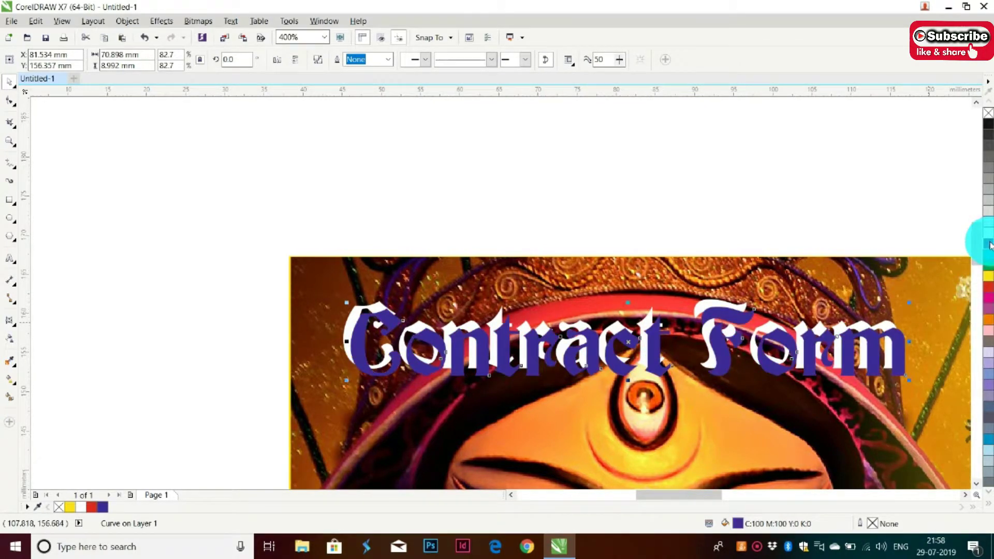
{"action": "left_click", "coordinate": [574, 356]}
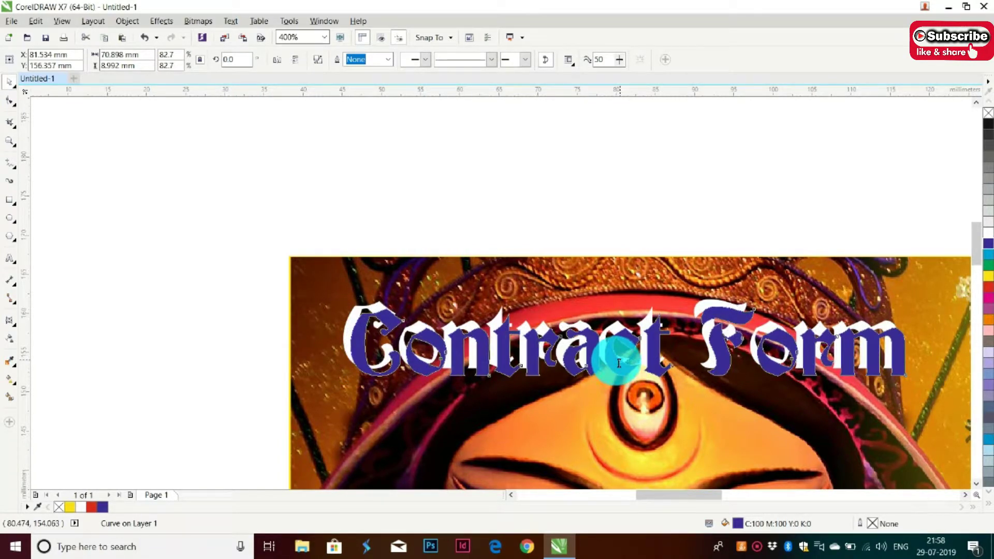
{"action": "left_click", "coordinate": [989, 258]}
{"action": "scroll", "coordinate": [732, 417], "scroll_direction": "down", "scroll_amount": 1}
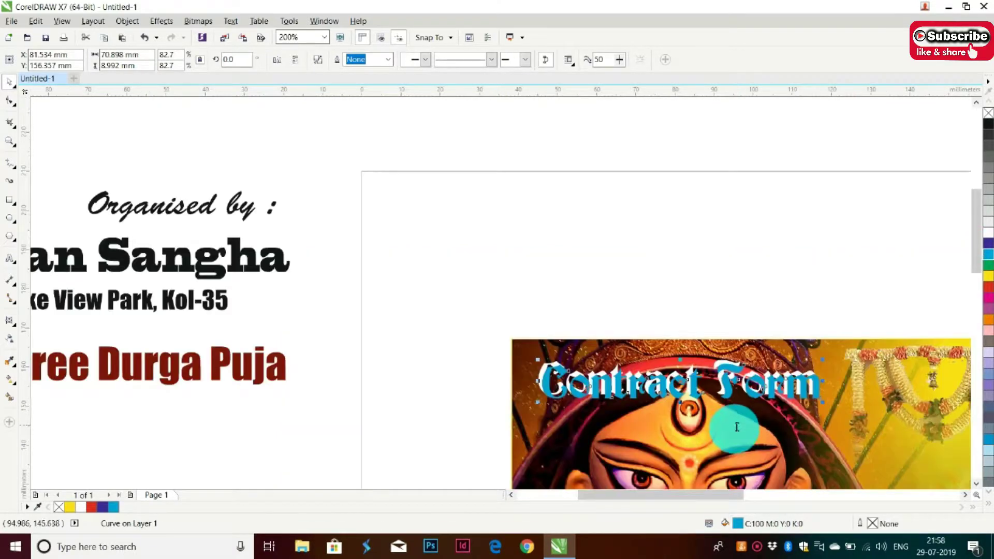
{"action": "left_click", "coordinate": [966, 495]}
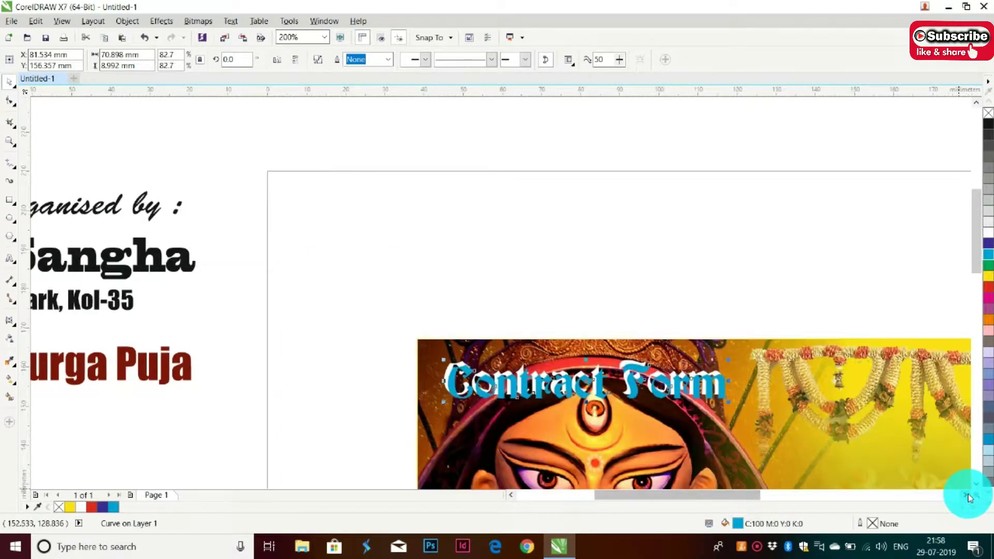
{"action": "left_click", "coordinate": [977, 484]}
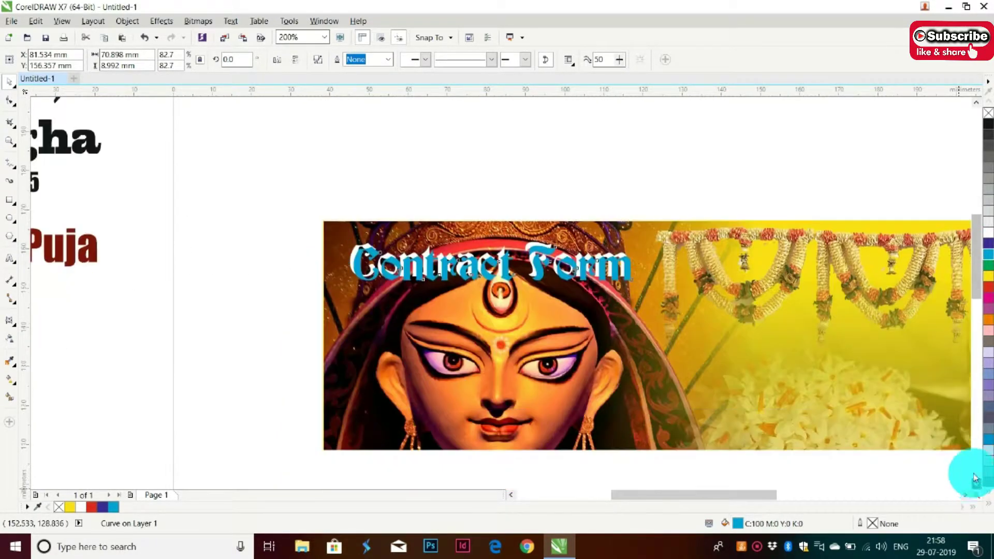
{"action": "left_click", "coordinate": [989, 281]}
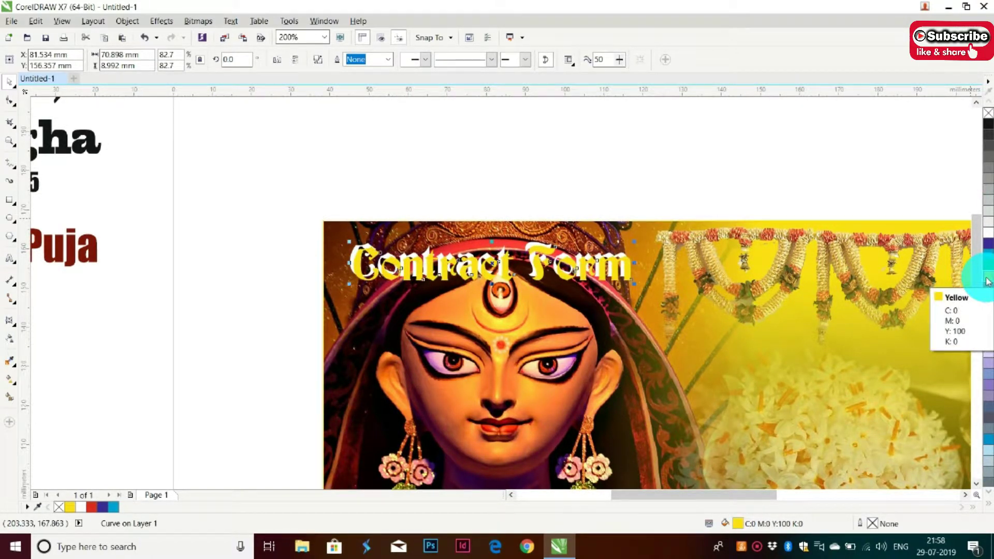
{"action": "left_click", "coordinate": [988, 252]}
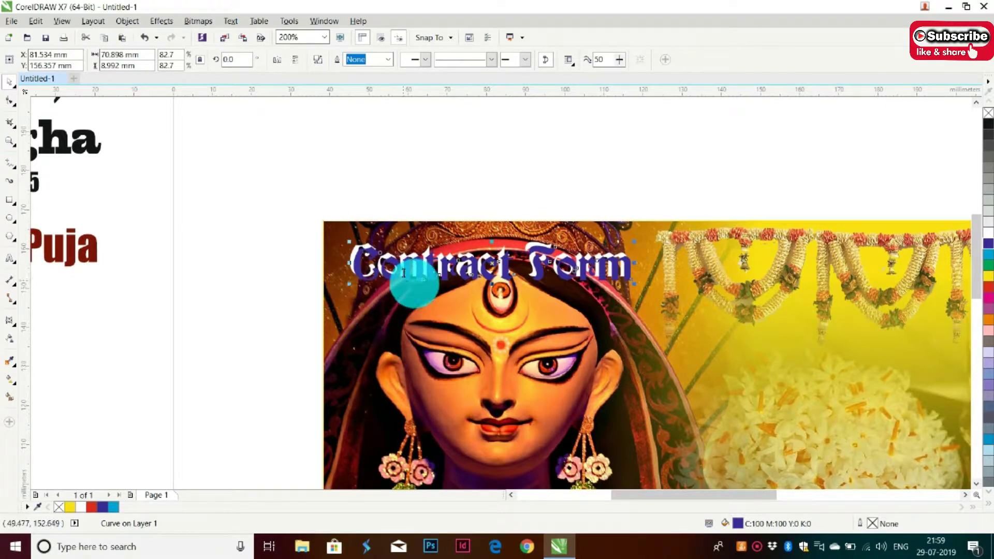
Align the coloured copy slightly up-left over the white title and recolour it cyan.
{"action": "left_click_drag", "start_coordinate": [413, 275], "coordinate": [405, 268]}
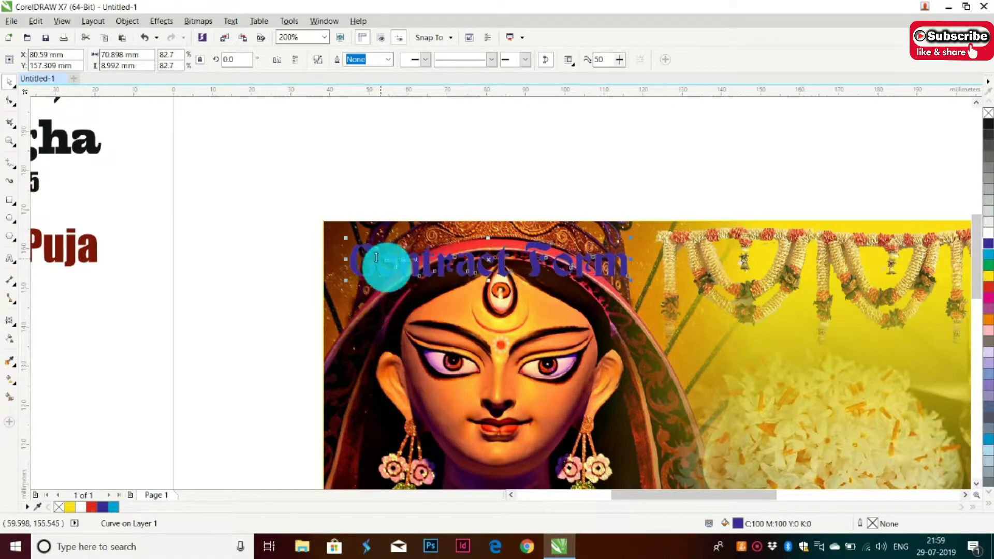
{"action": "scroll", "coordinate": [375, 265], "scroll_direction": "up", "scroll_amount": 1}
{"action": "scroll", "coordinate": [375, 264], "scroll_direction": "up", "scroll_amount": 1}
{"action": "left_click_drag", "start_coordinate": [351, 207], "coordinate": [359, 204]}
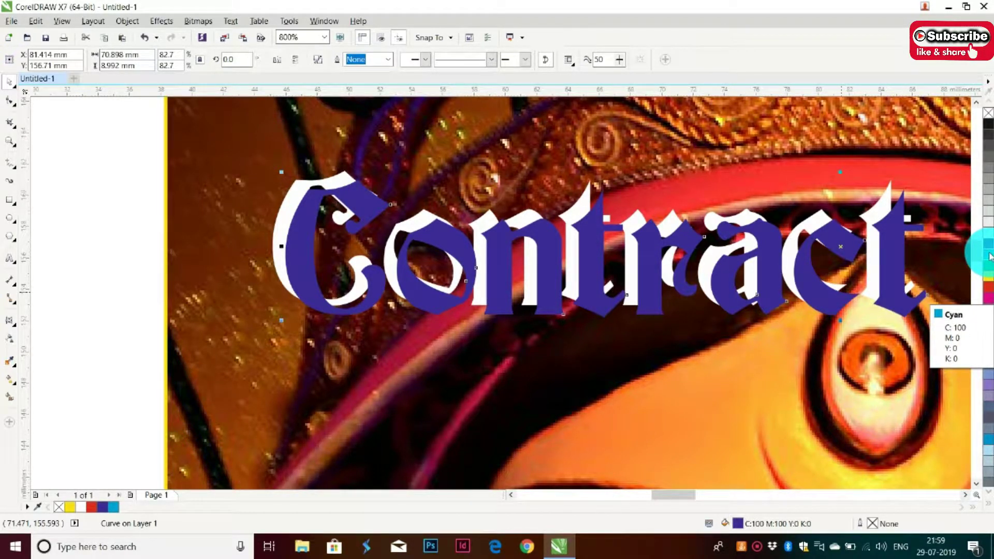
{"action": "left_click", "coordinate": [990, 256]}
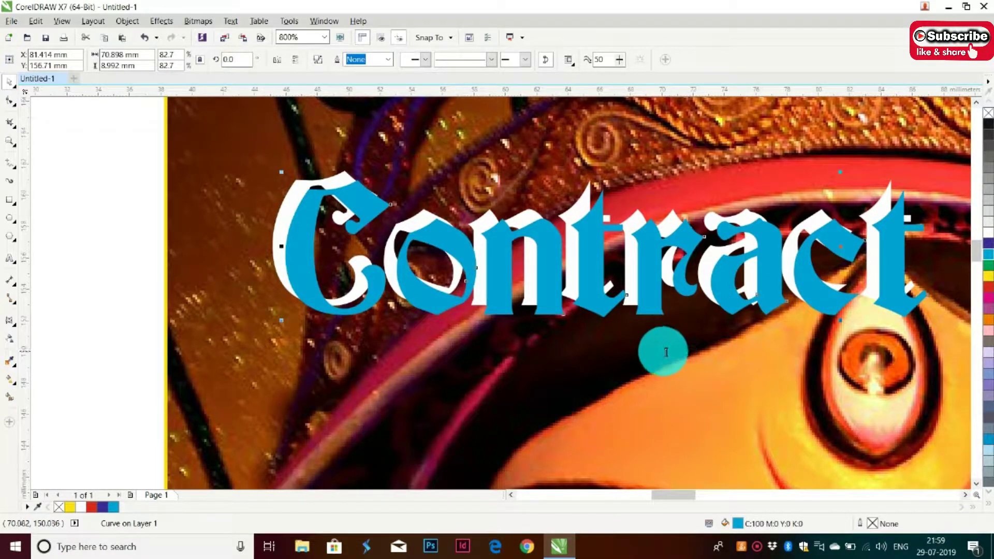
{"action": "scroll", "coordinate": [666, 352], "scroll_direction": "down", "scroll_amount": 2}
{"action": "scroll", "coordinate": [684, 354], "scroll_direction": "down", "scroll_amount": 2}
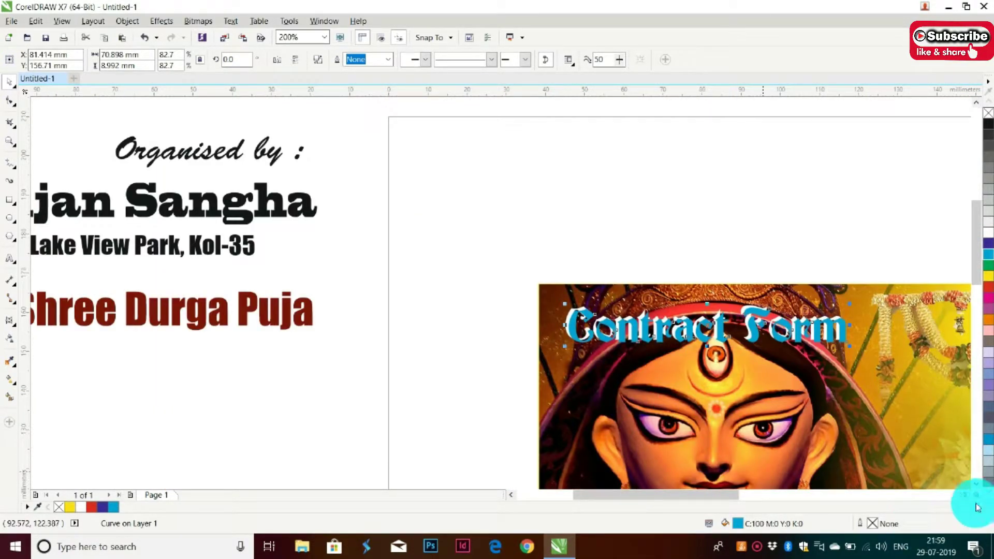
{"action": "scroll", "coordinate": [976, 507], "scroll_direction": "right", "scroll_amount": 1}
{"action": "scroll", "coordinate": [970, 506], "scroll_direction": "right", "scroll_amount": 1}
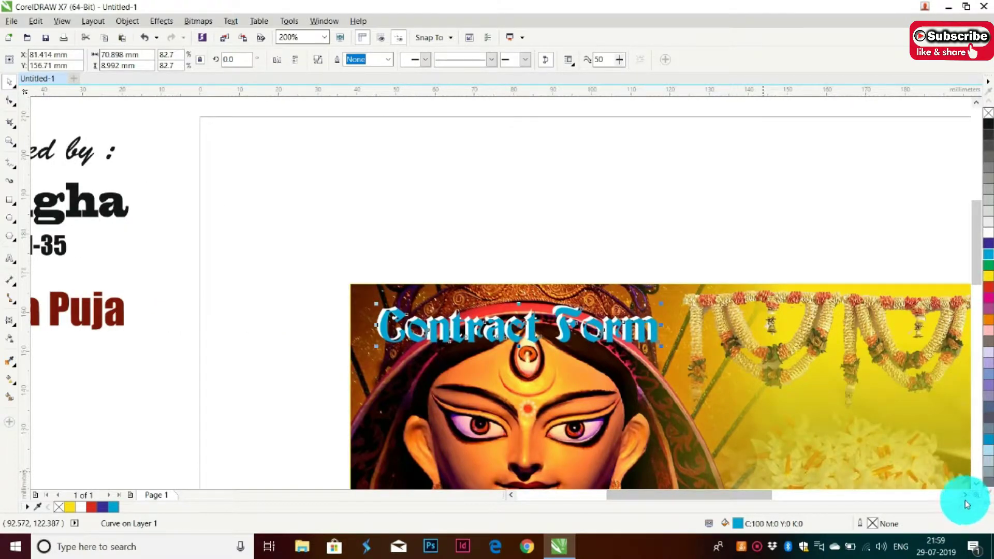
{"action": "scroll", "coordinate": [906, 432], "scroll_direction": "down", "scroll_amount": 1}
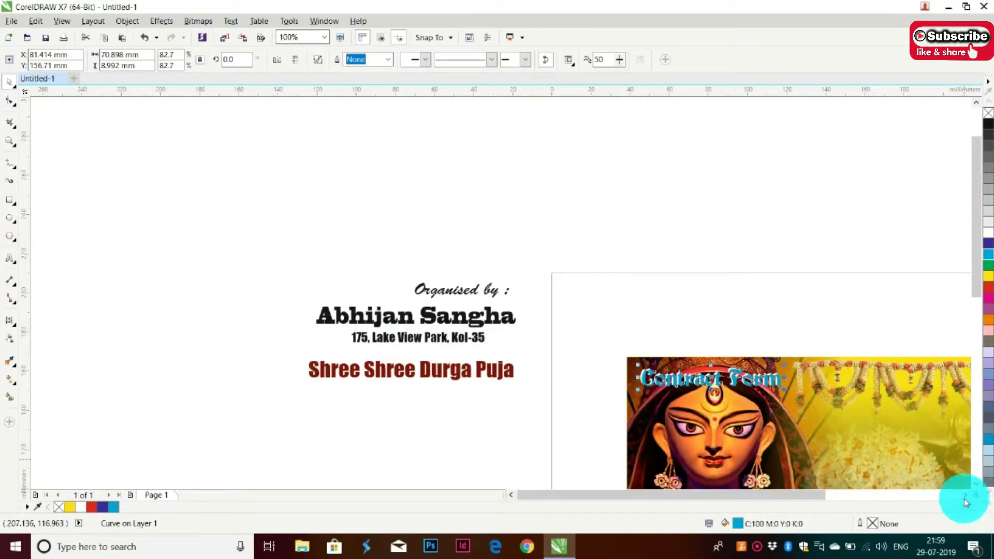
{"action": "scroll", "coordinate": [964, 499], "scroll_direction": "right", "scroll_amount": 1}
{"action": "scroll", "coordinate": [978, 486], "scroll_direction": "down", "scroll_amount": 3}
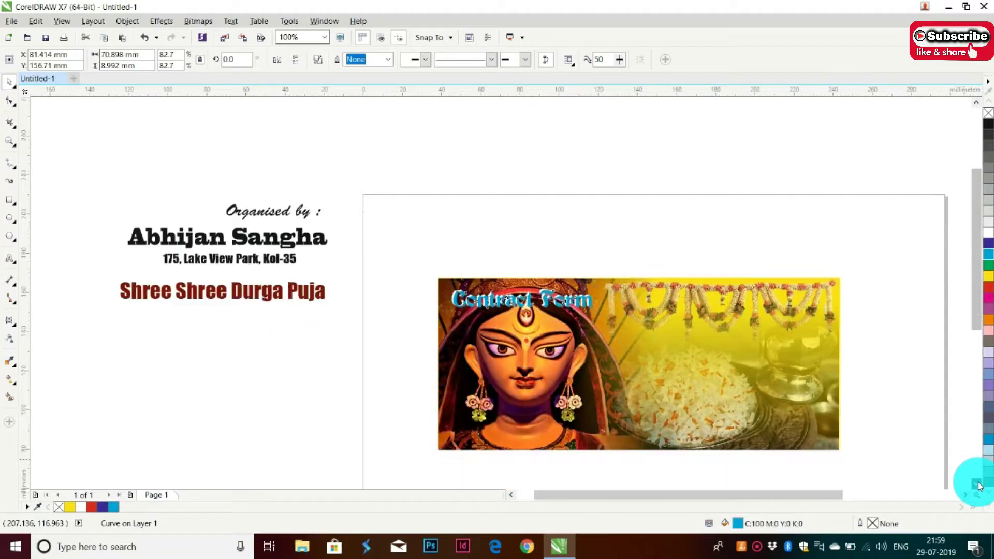
{"action": "scroll", "coordinate": [979, 485], "scroll_direction": "down", "scroll_amount": 1}
Move the Shree Shree Durga Puja text onto the image and send it back one level.
{"action": "left_click", "coordinate": [260, 208]}
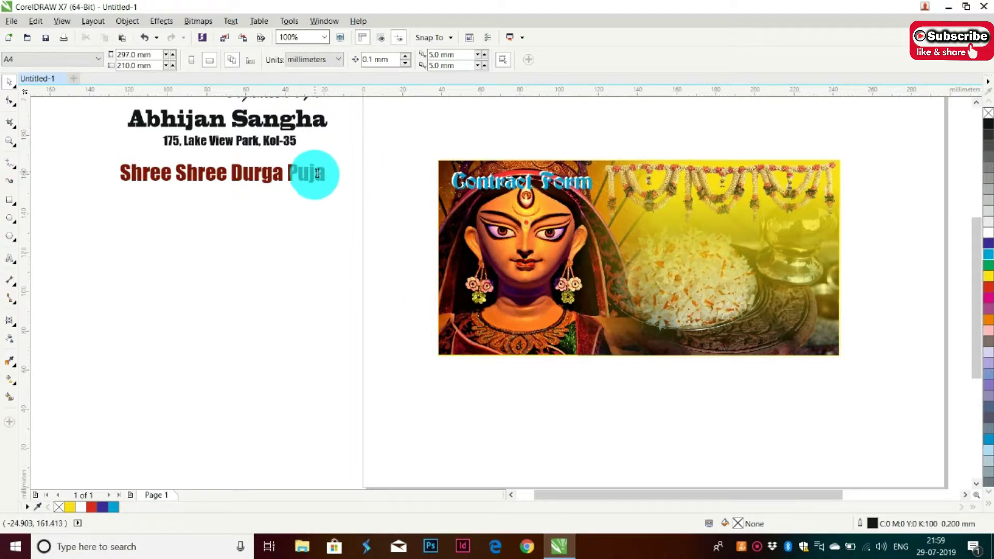
{"action": "mouse_move", "coordinate": [317, 174]}
{"action": "left_mouse_down"}
{"action": "mouse_move", "coordinate": [814, 186]}
{"action": "mouse_move", "coordinate": [819, 256]}
{"action": "mouse_move", "coordinate": [811, 256]}
{"action": "left_mouse_up"}
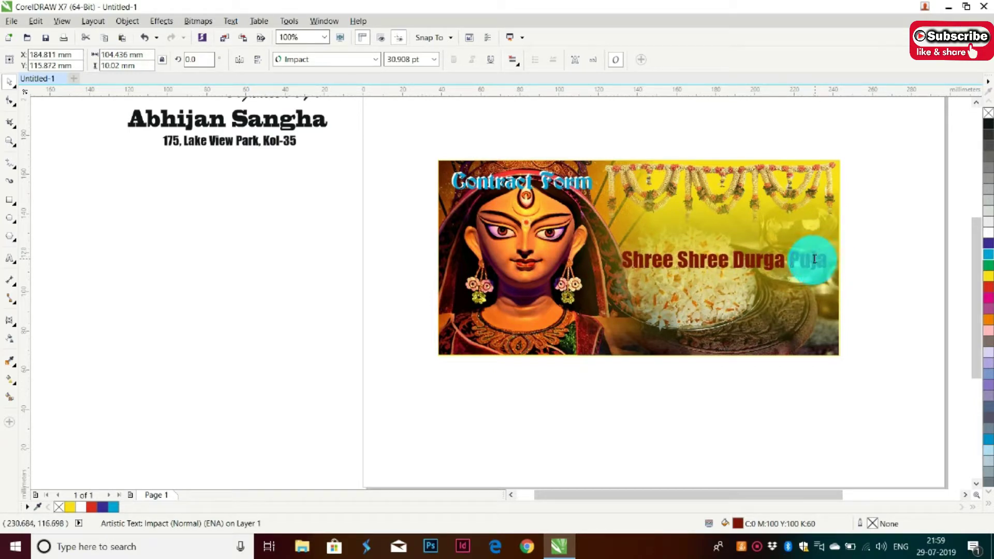
{"action": "key", "text": "shift+Page_Down"}
Move both Contract Form layers to the image's upper right and recolour the front layer blue.
{"action": "left_click_drag", "start_coordinate": [396, 138], "coordinate": [642, 220]}
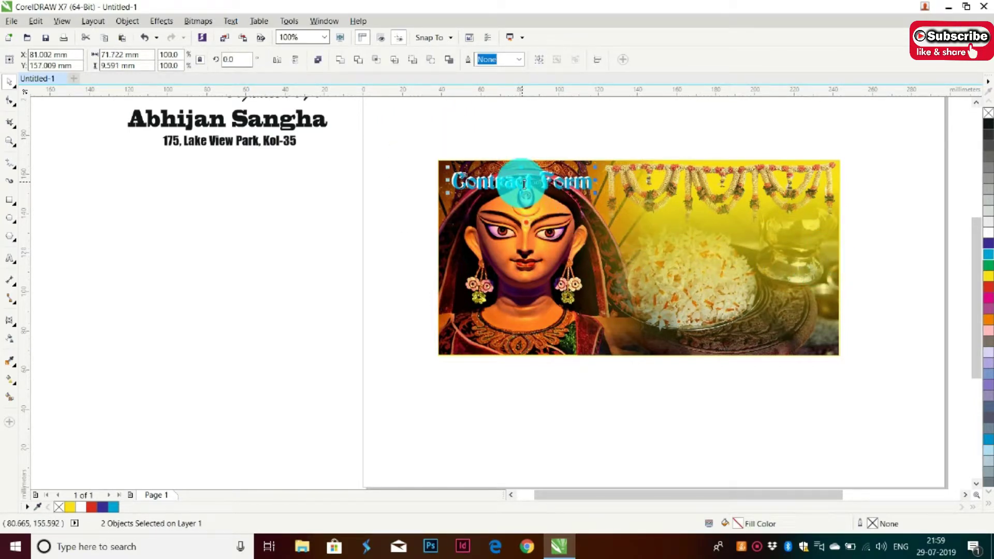
{"action": "left_click_drag", "start_coordinate": [518, 180], "coordinate": [714, 203]}
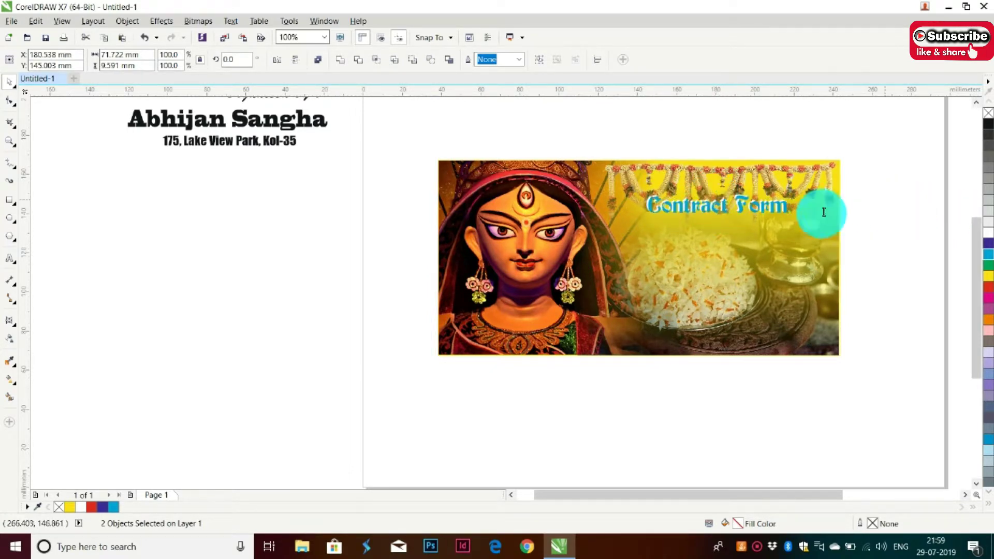
{"action": "left_click", "coordinate": [818, 209]}
{"action": "left_click", "coordinate": [787, 207]}
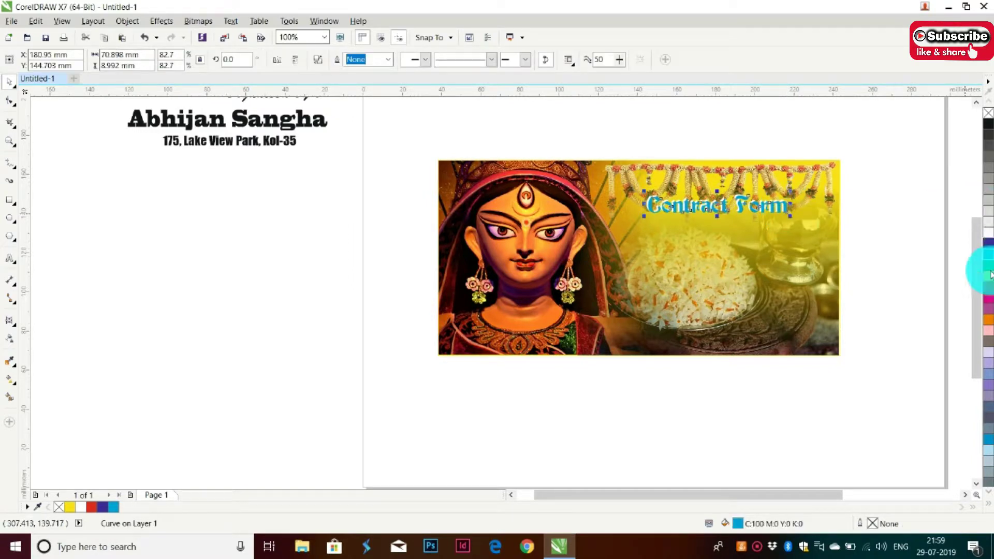
{"action": "left_click", "coordinate": [989, 246]}
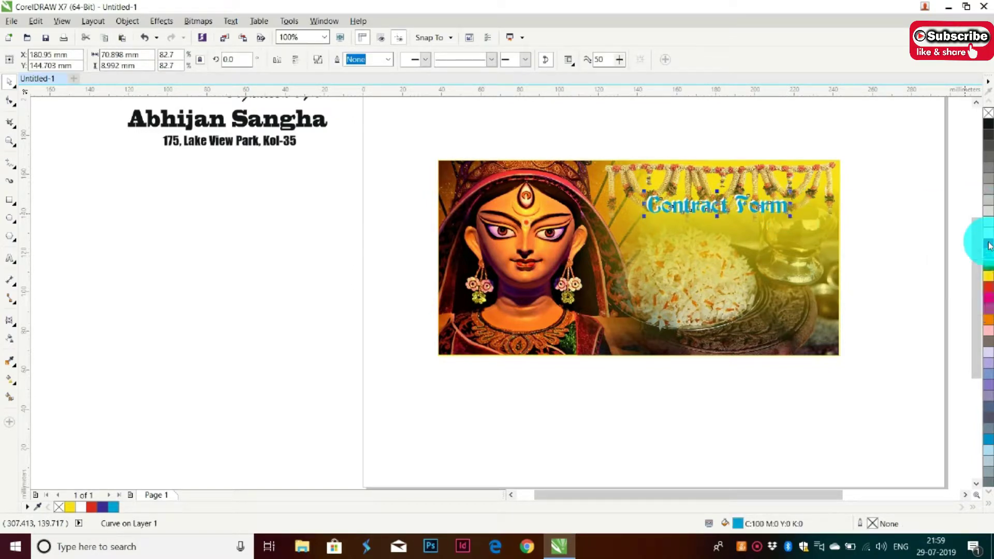
{"action": "left_click", "coordinate": [863, 180]}
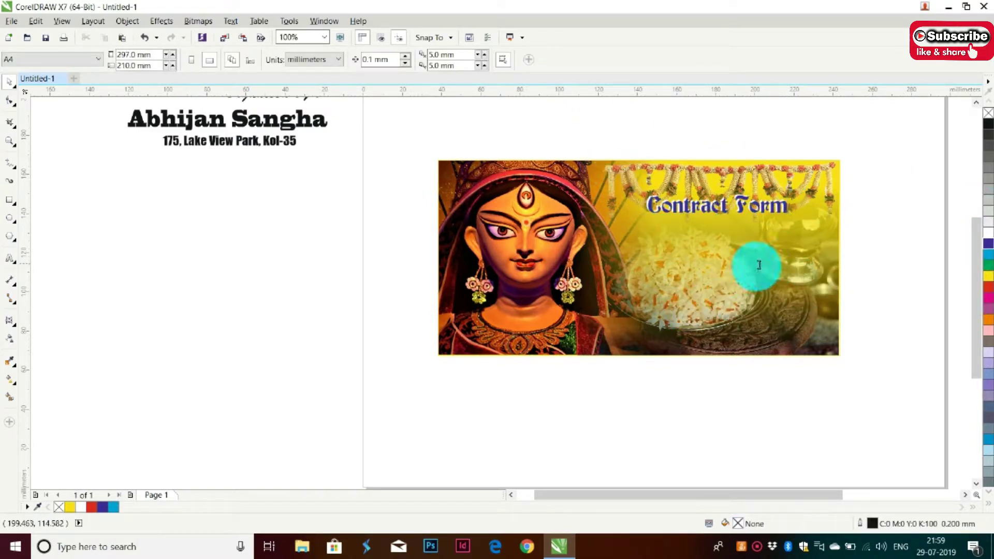
Bring the Shree Shree Durga Puja text to the front and nudge it up-left below the title.
{"action": "mouse_move", "coordinate": [891, 228]}
{"action": "left_mouse_down"}
{"action": "mouse_move", "coordinate": [490, 322]}
{"action": "mouse_move", "coordinate": [516, 303]}
{"action": "left_mouse_up"}
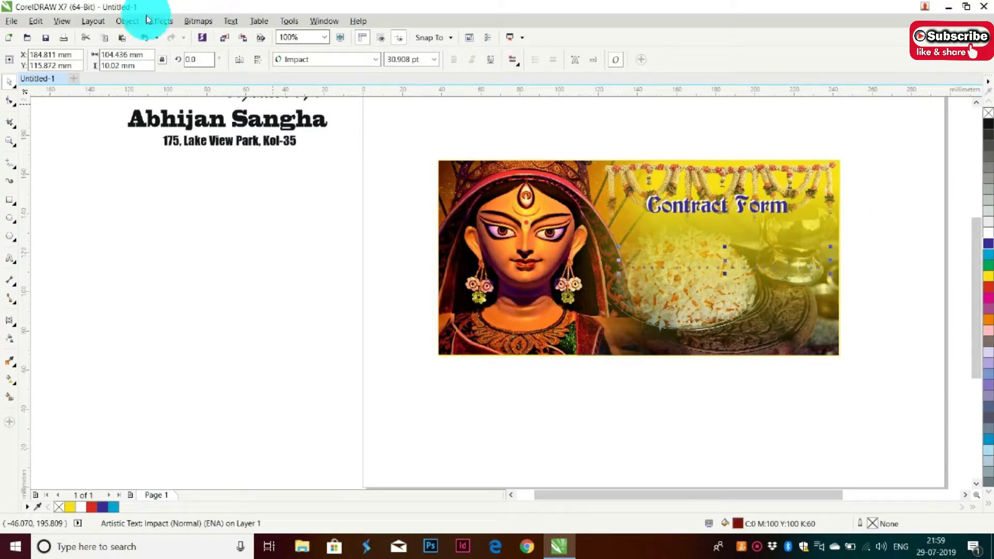
{"action": "left_click", "coordinate": [133, 24]}
{"action": "mouse_move", "coordinate": [139, 171]}
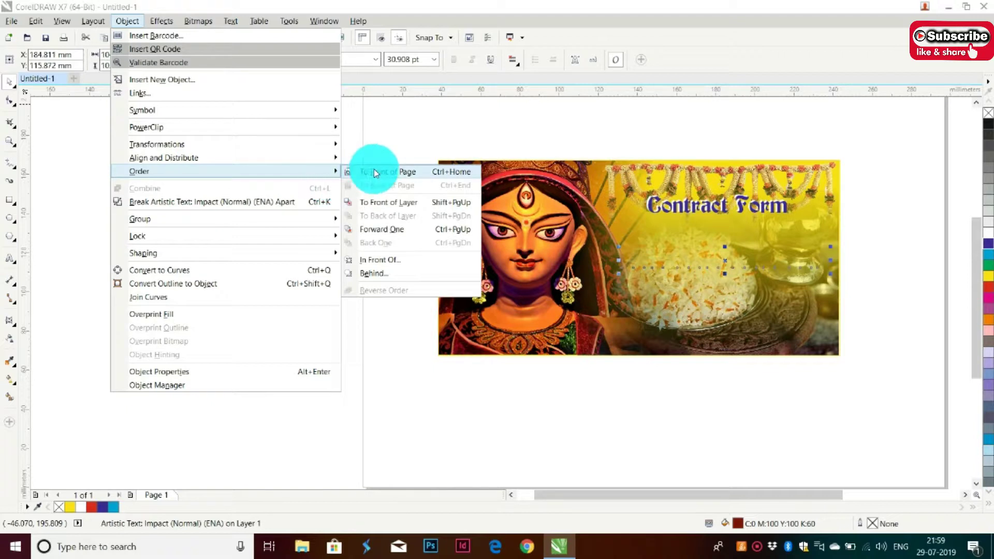
{"action": "left_click", "coordinate": [380, 172]}
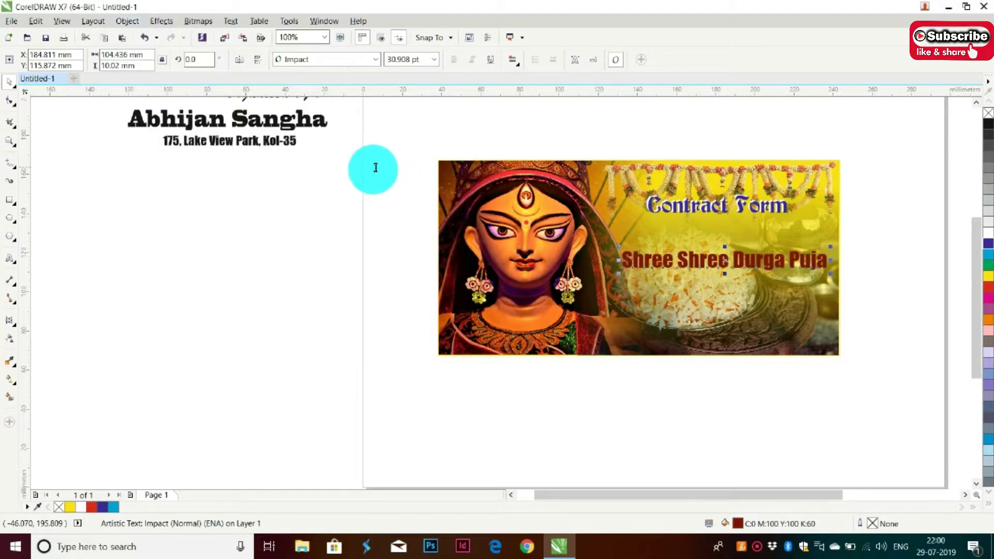
{"action": "left_click", "coordinate": [866, 253]}
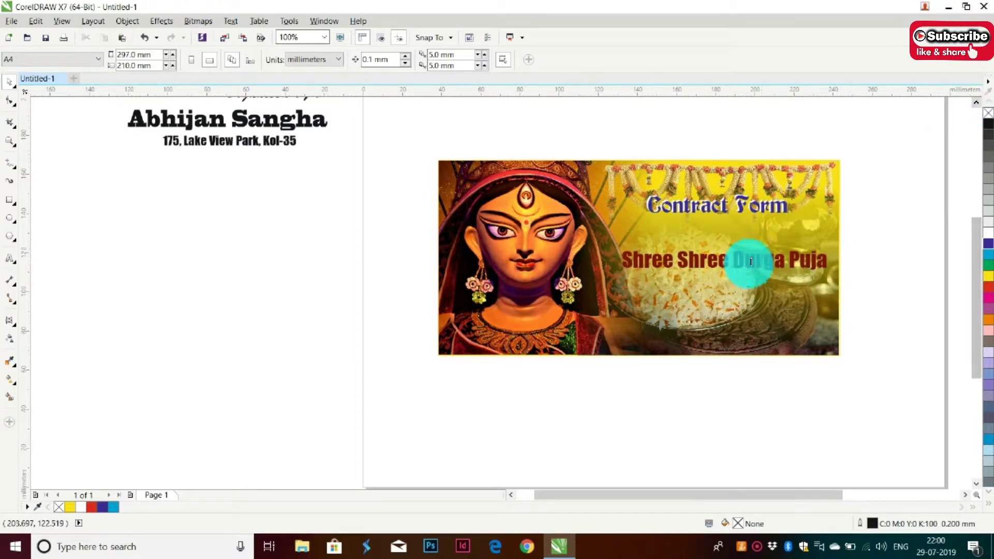
{"action": "left_click_drag", "start_coordinate": [739, 264], "coordinate": [730, 258]}
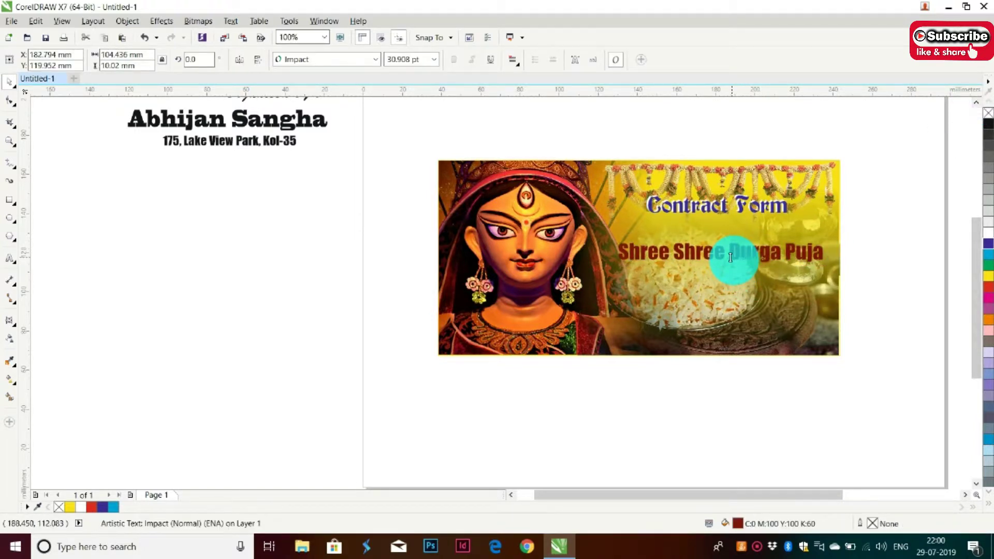
Apply an envelope to the Shree Shree Durga Puja title and arch its top and bottom edges.
{"action": "left_click", "coordinate": [13, 324]}
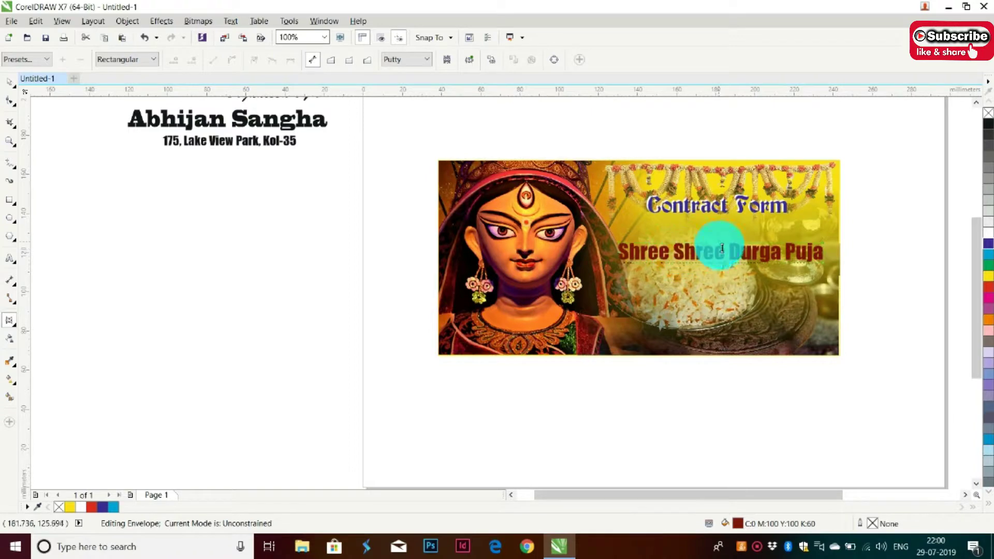
{"action": "scroll", "coordinate": [717, 253], "scroll_direction": "up", "scroll_amount": 2}
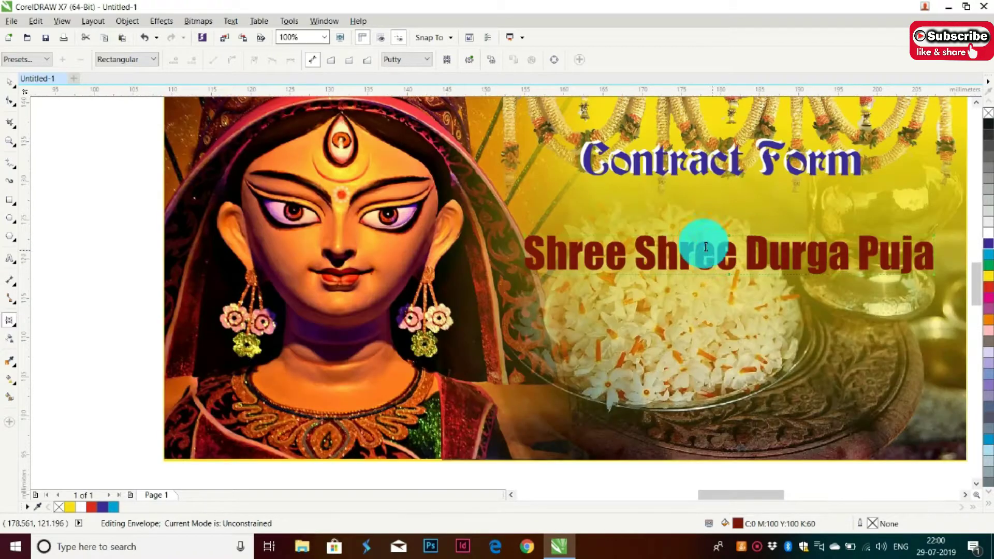
{"action": "scroll", "coordinate": [704, 244], "scroll_direction": "up", "scroll_amount": 2}
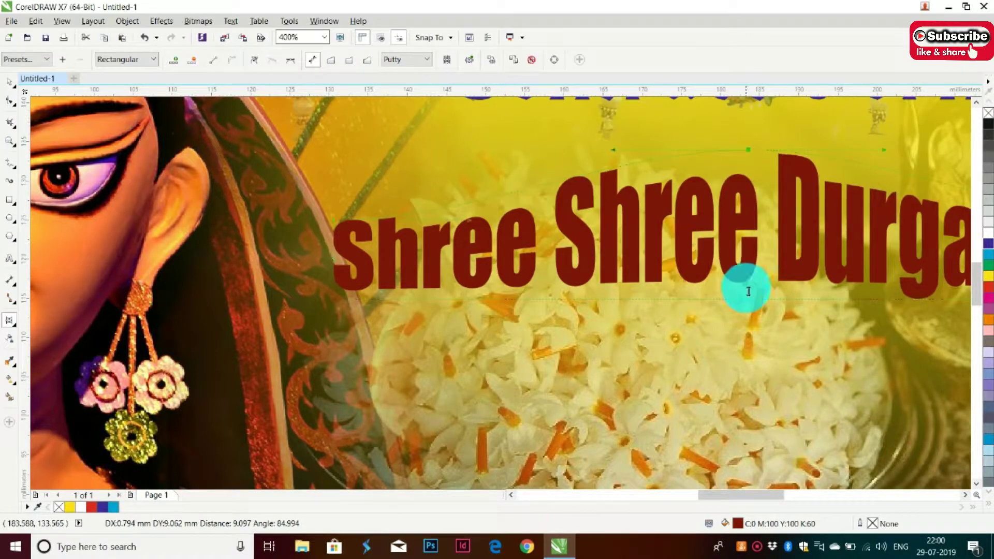
{"action": "left_click_drag", "start_coordinate": [752, 154], "coordinate": [747, 293]}
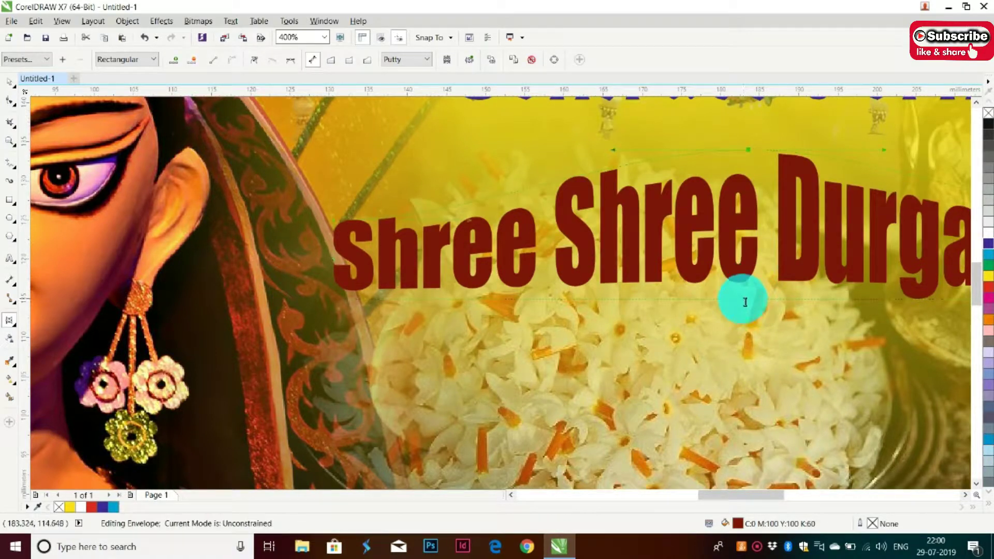
{"action": "left_click", "coordinate": [744, 222]}
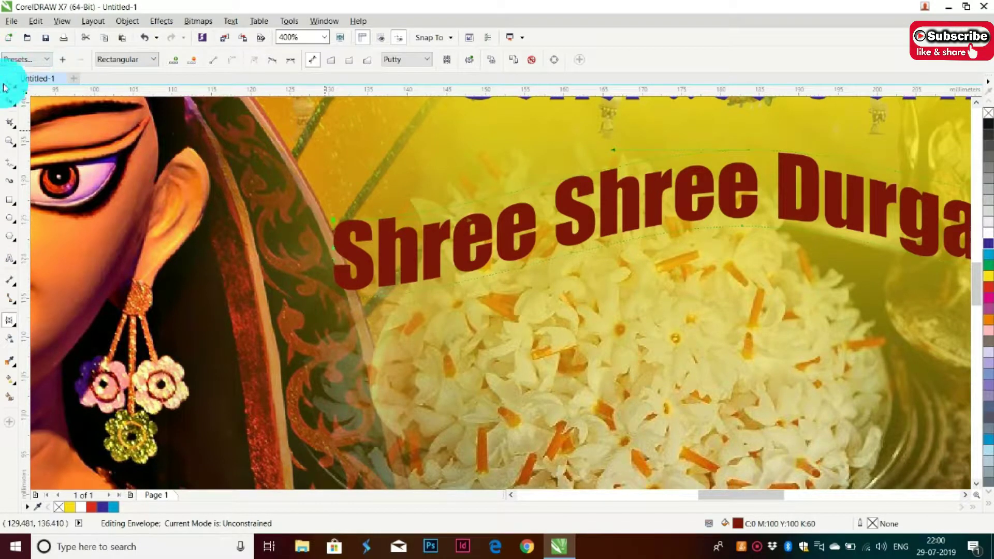
{"action": "mouse_move", "coordinate": [499, 267]}
{"action": "left_mouse_down"}
{"action": "mouse_move", "coordinate": [338, 228]}
{"action": "mouse_move", "coordinate": [581, 204]}
{"action": "mouse_move", "coordinate": [432, 247]}
{"action": "mouse_move", "coordinate": [468, 230]}
{"action": "mouse_move", "coordinate": [498, 252]}
{"action": "left_mouse_up"}
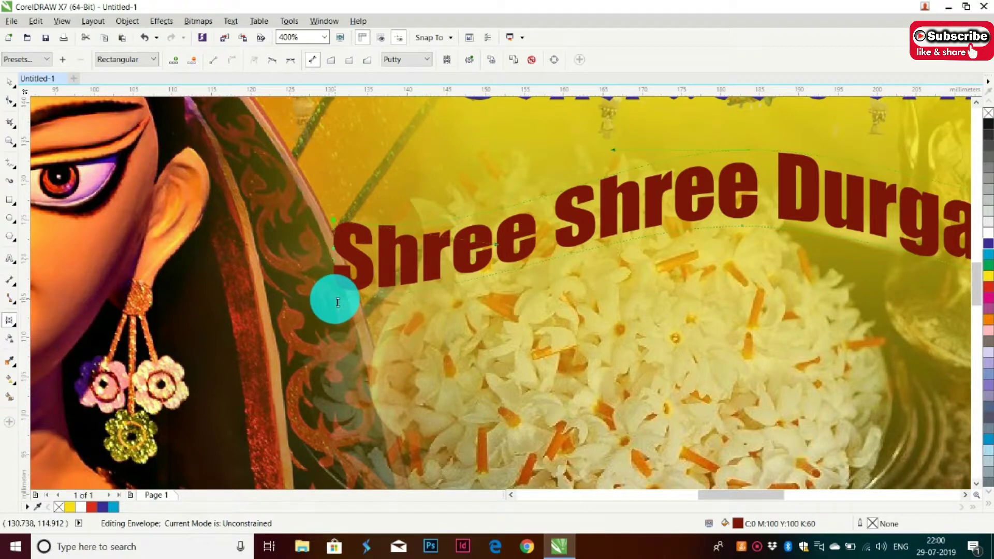
{"action": "left_click_drag", "start_coordinate": [473, 295], "coordinate": [596, 264]}
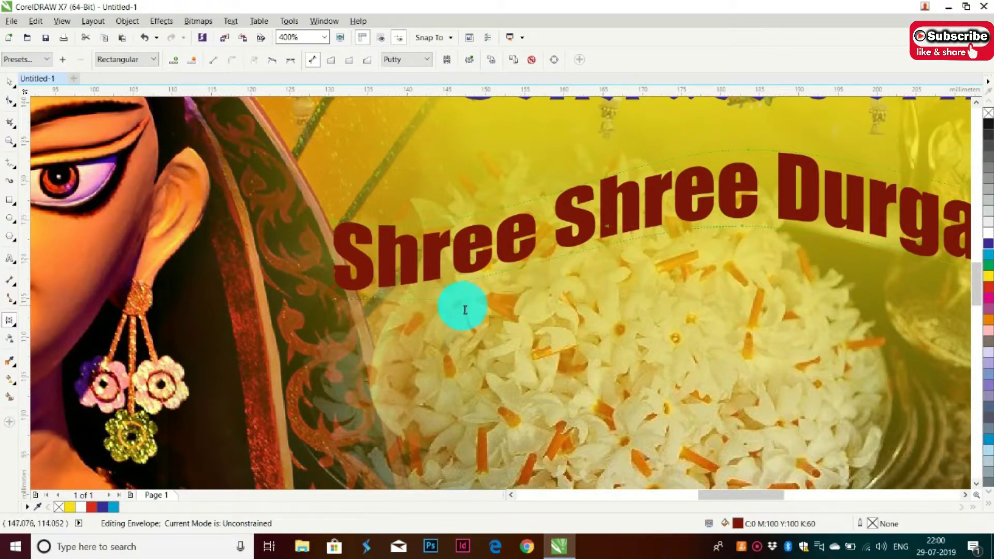
{"action": "mouse_move", "coordinate": [470, 302]}
{"action": "left_mouse_down"}
{"action": "mouse_move", "coordinate": [484, 328]}
{"action": "mouse_move", "coordinate": [543, 311]}
{"action": "mouse_move", "coordinate": [539, 285]}
{"action": "left_mouse_up"}
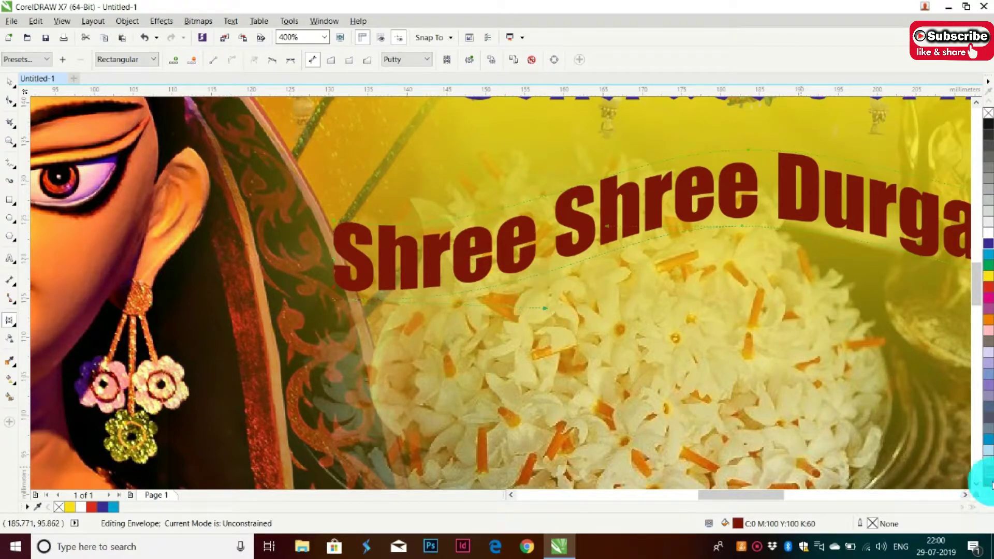
Reshape the envelope's right end near Puja, bending the bottom down and the top corner.
{"action": "left_click", "coordinate": [965, 495]}
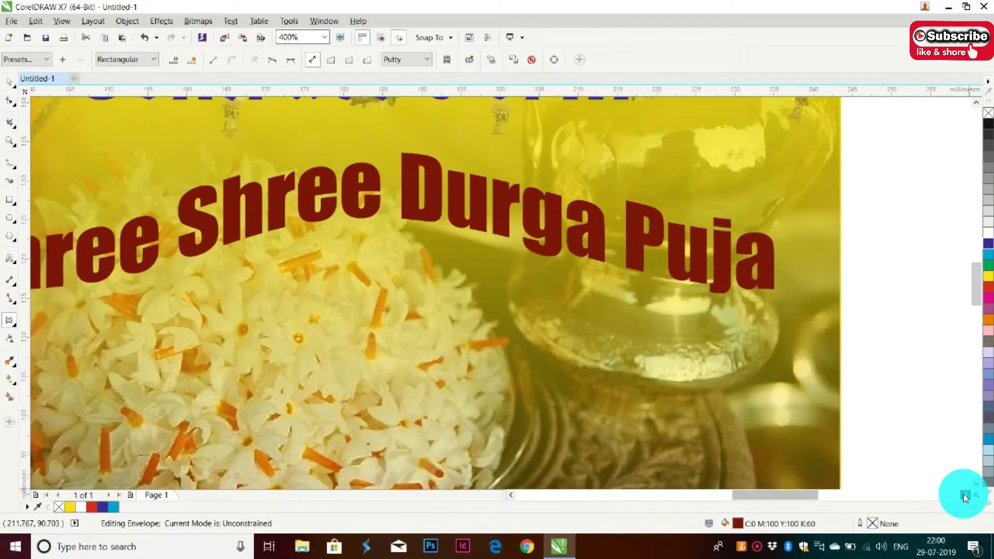
{"action": "left_click", "coordinate": [778, 299]}
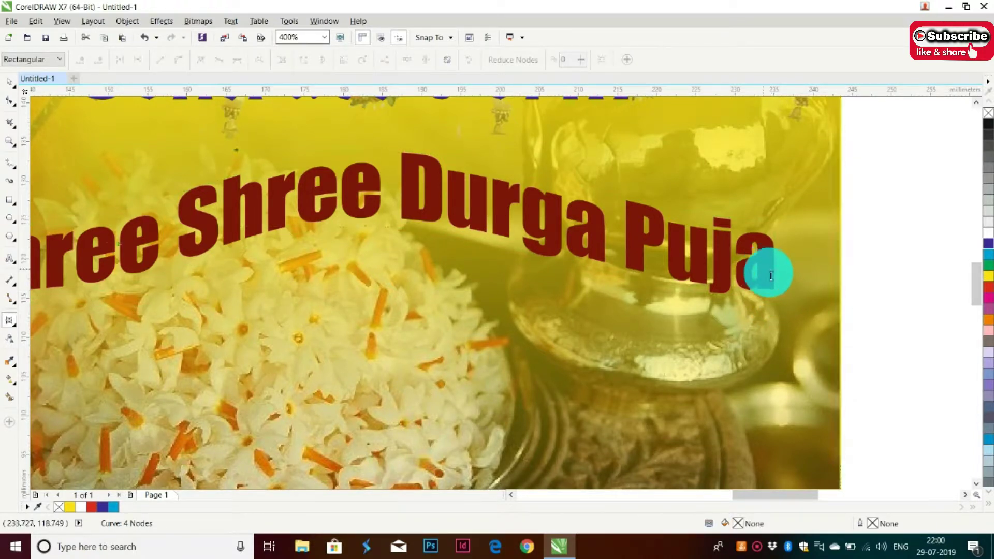
{"action": "key", "text": "ctrl+z"}
{"action": "left_click", "coordinate": [777, 304]}
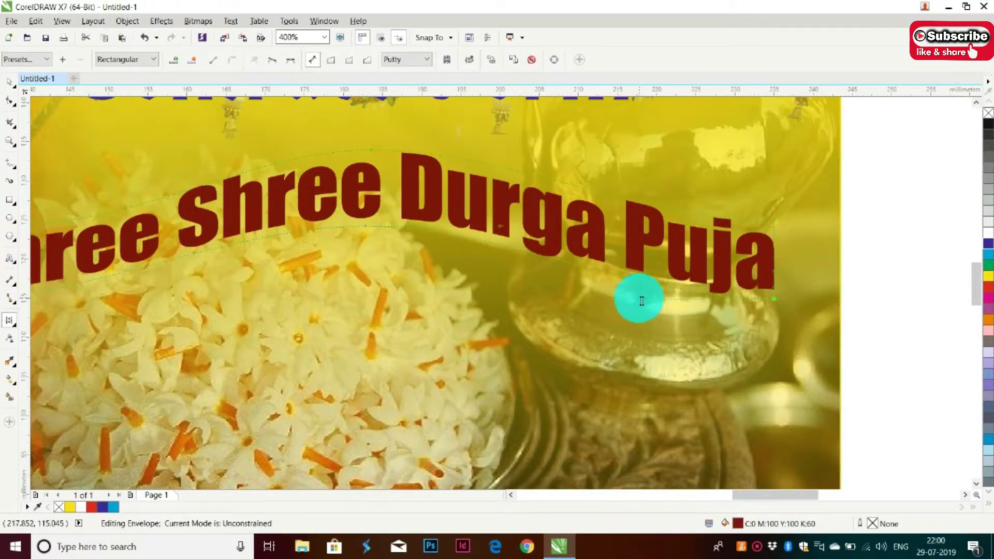
{"action": "left_click_drag", "start_coordinate": [641, 300], "coordinate": [632, 328]}
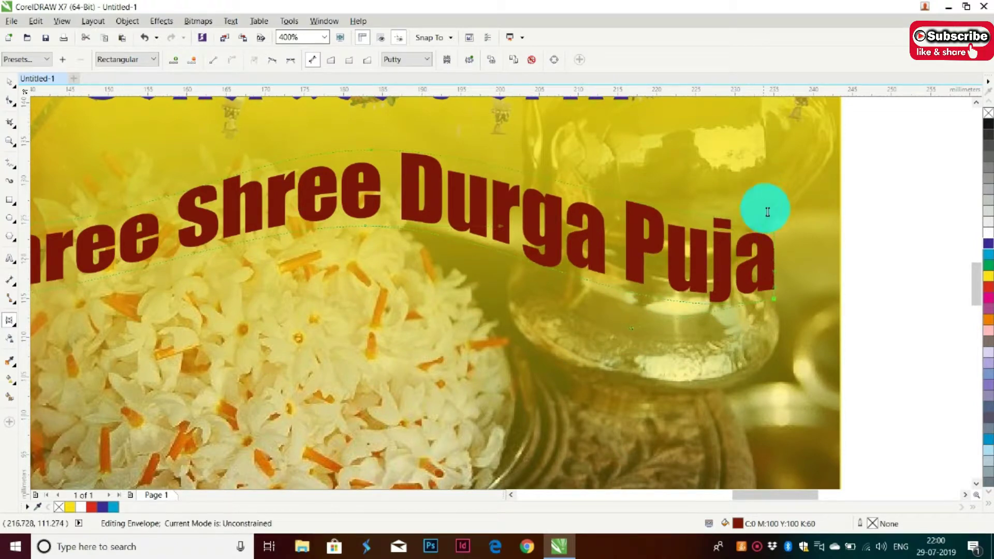
{"action": "left_click", "coordinate": [776, 222]}
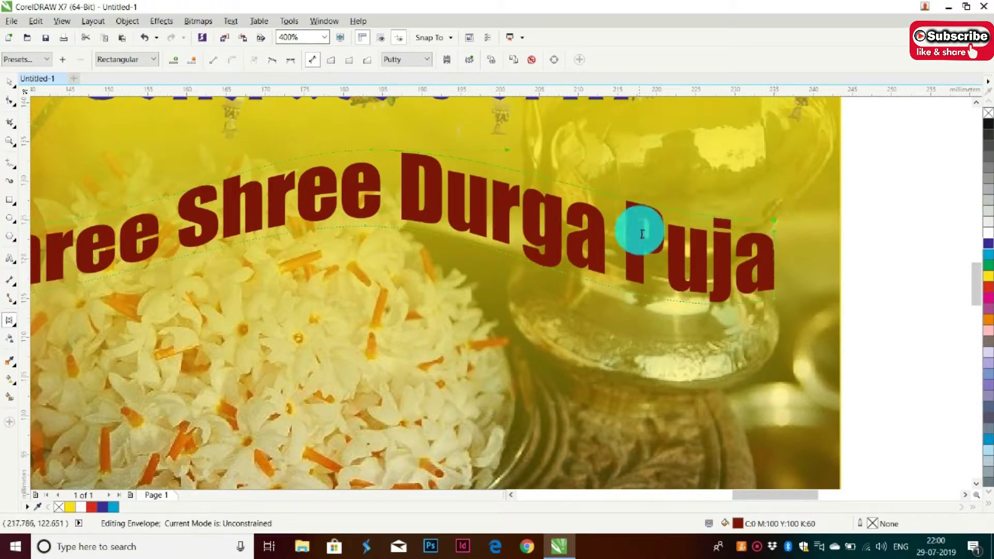
{"action": "left_click_drag", "start_coordinate": [641, 225], "coordinate": [648, 241]}
{"action": "left_click", "coordinate": [10, 83]}
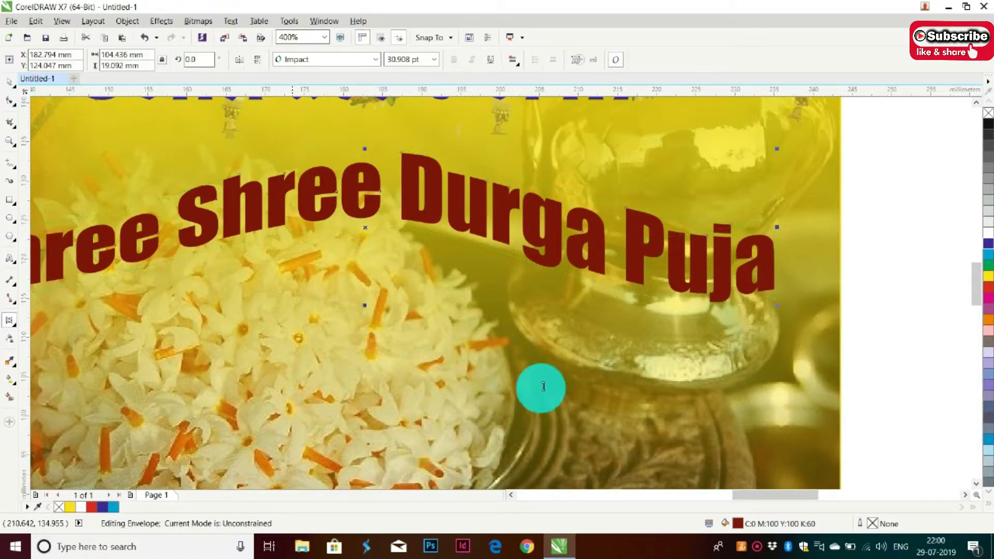
{"action": "left_click", "coordinate": [512, 495]}
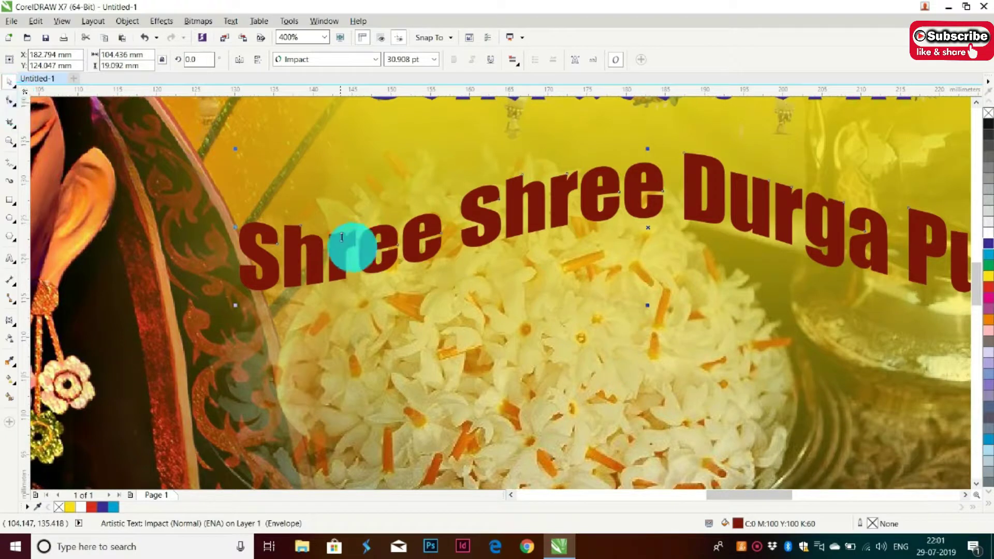
Paste a copy of the arched title and offset it slightly behind the original as a white shadow.
{"action": "left_click", "coordinate": [107, 43]}
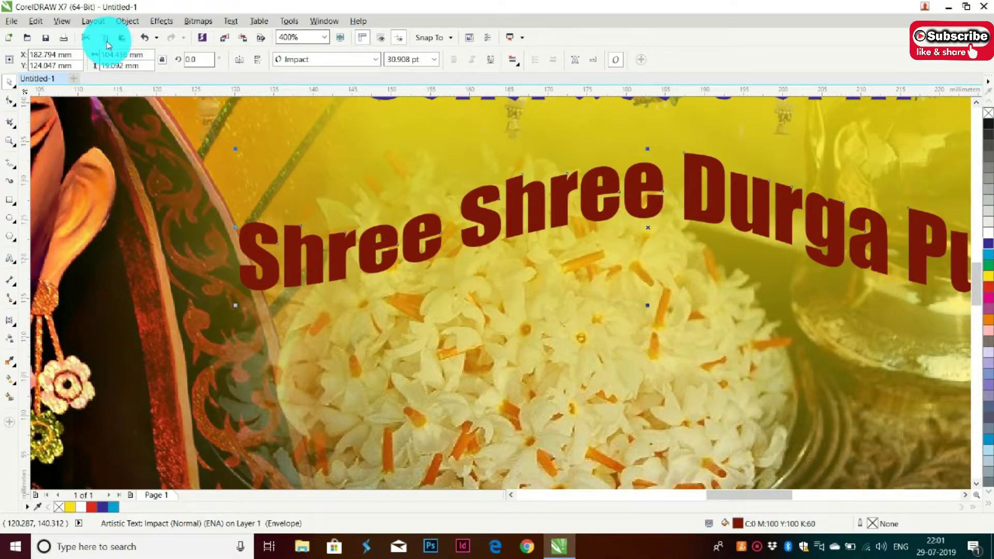
{"action": "left_click", "coordinate": [315, 252]}
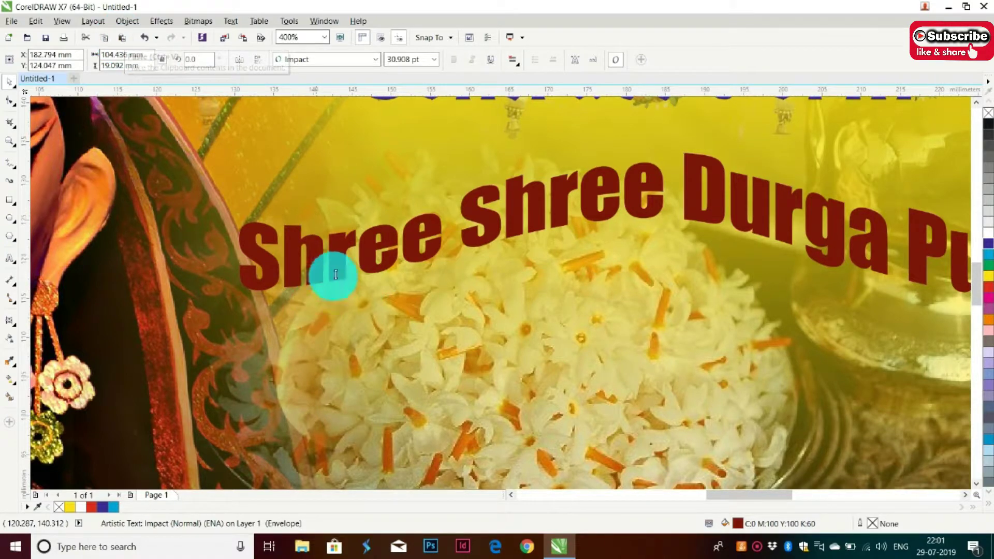
{"action": "left_click", "coordinate": [330, 266]}
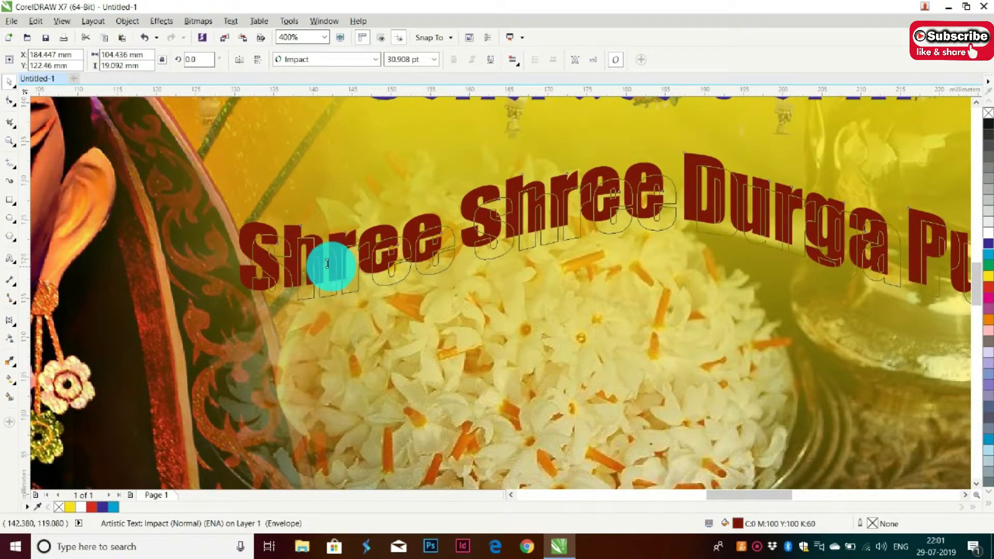
{"action": "mouse_move", "coordinate": [330, 266]}
{"action": "left_mouse_down"}
{"action": "mouse_move", "coordinate": [265, 224]}
{"action": "mouse_move", "coordinate": [273, 224]}
{"action": "left_mouse_up"}
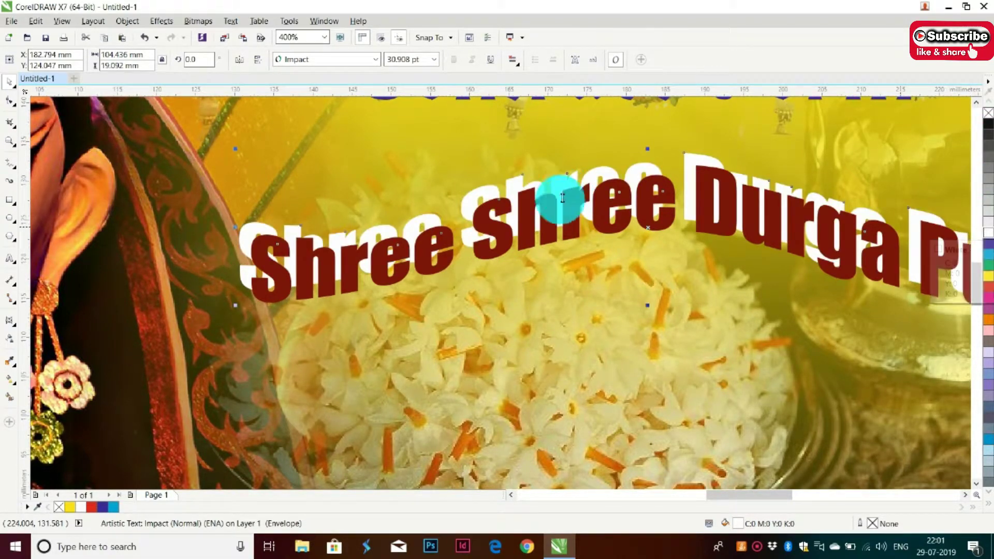
{"action": "mouse_move", "coordinate": [559, 199]}
{"action": "left_mouse_down"}
{"action": "mouse_move", "coordinate": [418, 247]}
{"action": "mouse_move", "coordinate": [446, 279]}
{"action": "mouse_move", "coordinate": [416, 256]}
{"action": "left_mouse_up"}
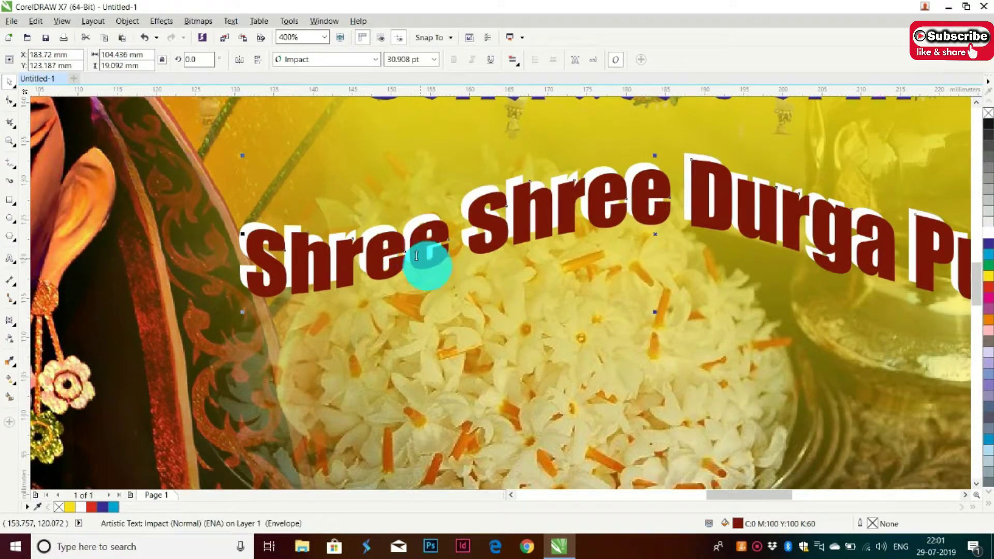
{"action": "scroll", "coordinate": [544, 333], "scroll_direction": "down", "scroll_amount": 1}
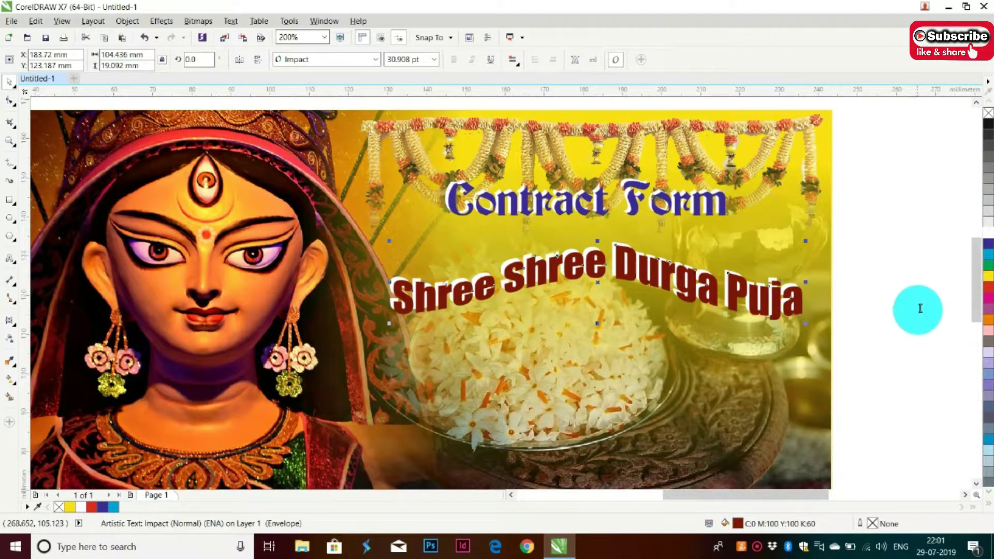
{"action": "left_click", "coordinate": [912, 282]}
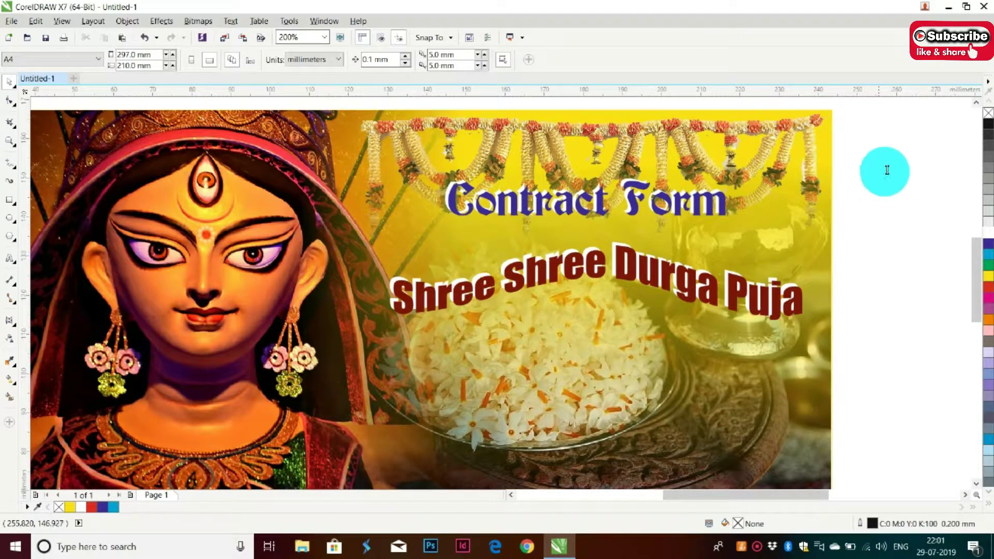
Move the curved title, its white copy and the Contract Form heading higher on the banner.
{"action": "left_click_drag", "start_coordinate": [883, 151], "coordinate": [373, 330]}
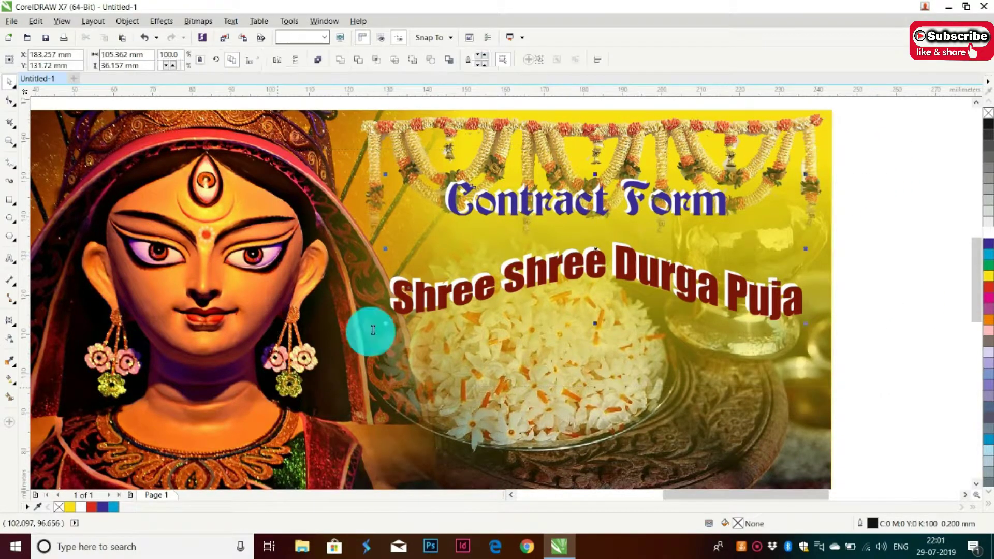
{"action": "left_click", "coordinate": [627, 226]}
{"action": "left_click_drag", "start_coordinate": [590, 248], "coordinate": [591, 220]}
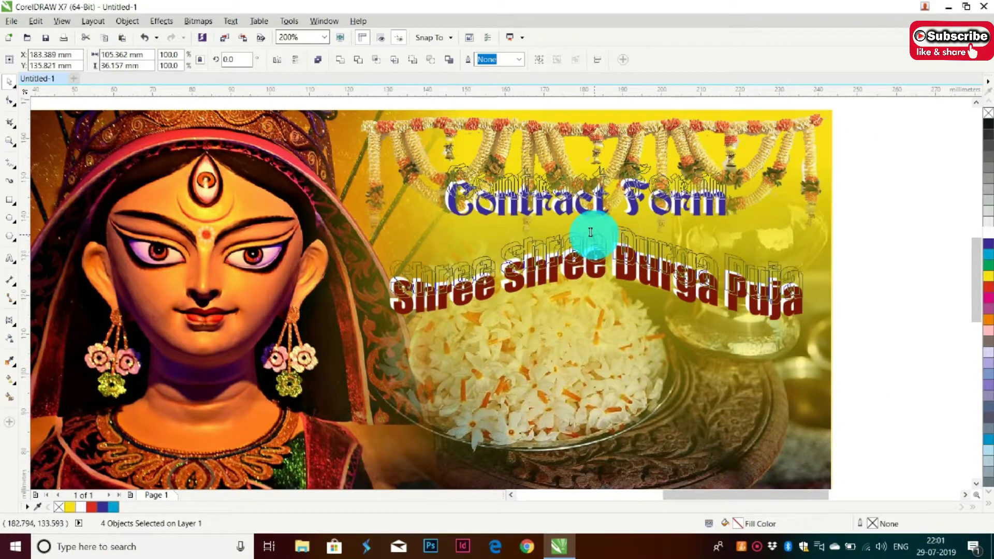
{"action": "left_click", "coordinate": [908, 311]}
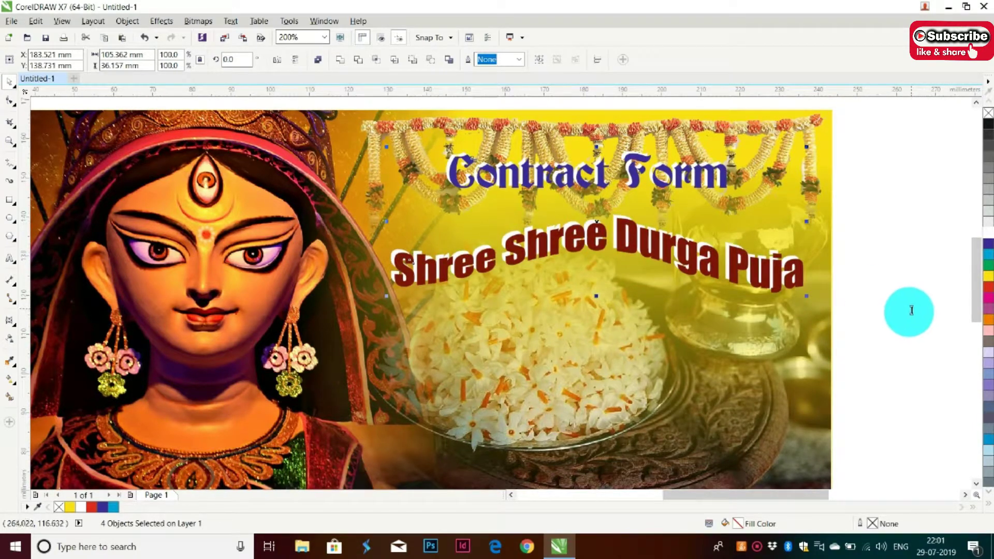
Move the 'Organised by :' line onto the banner image below the title.
{"action": "left_click", "coordinate": [507, 495]}
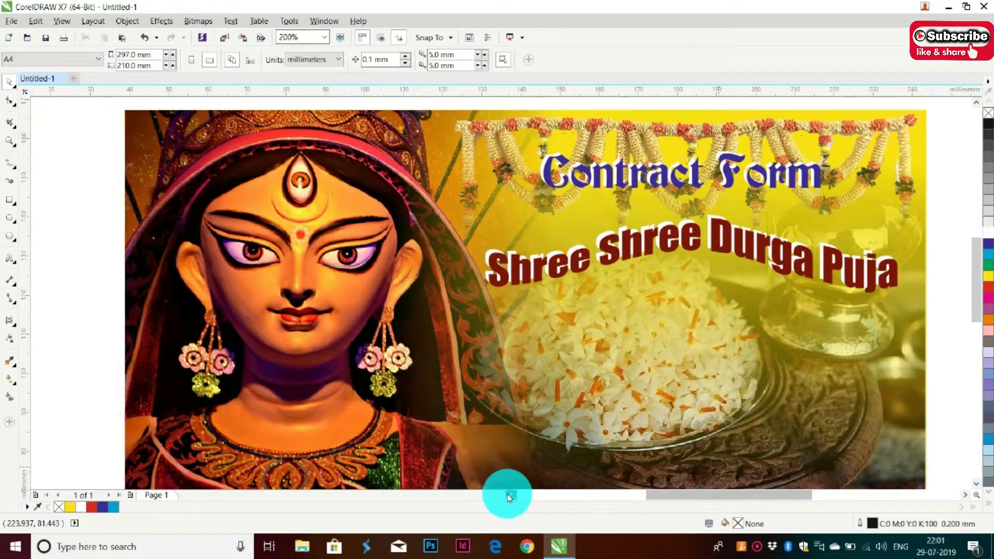
{"action": "scroll", "coordinate": [611, 307], "scroll_direction": "down", "scroll_amount": 2}
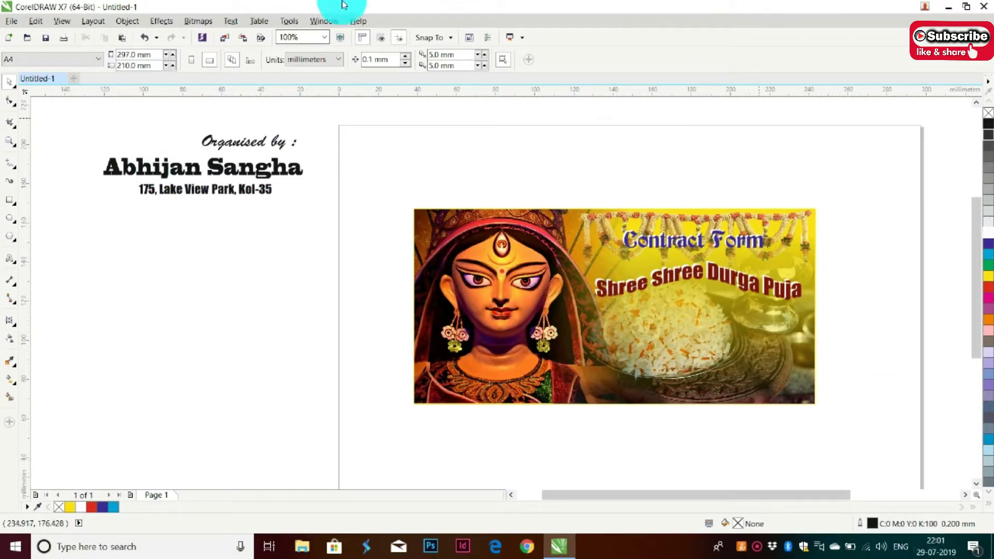
{"action": "left_click_drag", "start_coordinate": [240, 144], "coordinate": [677, 324]}
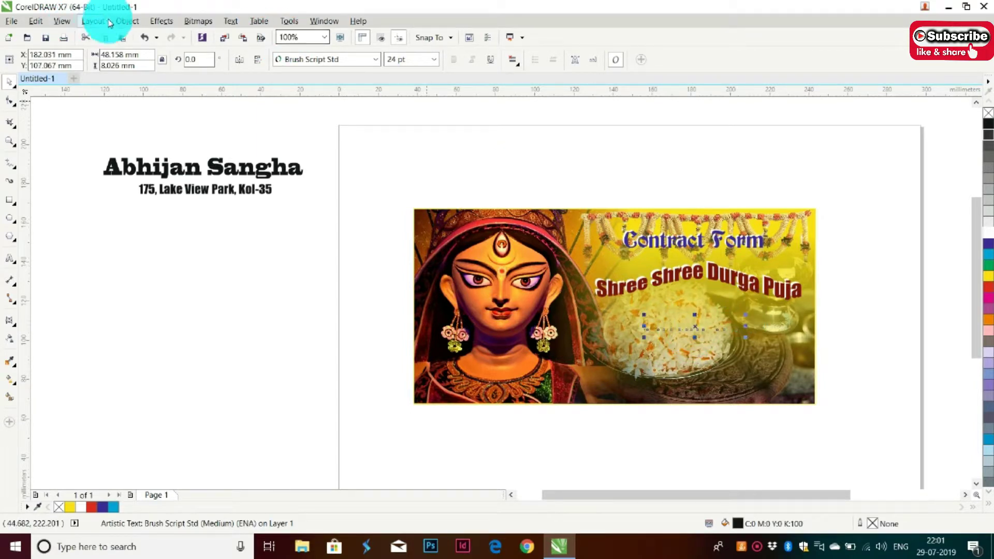
Bring the Abhijan Sangha name and address lines to front and place them below 'Organised by :'.
{"action": "left_click", "coordinate": [125, 21]}
{"action": "mouse_move", "coordinate": [139, 171]}
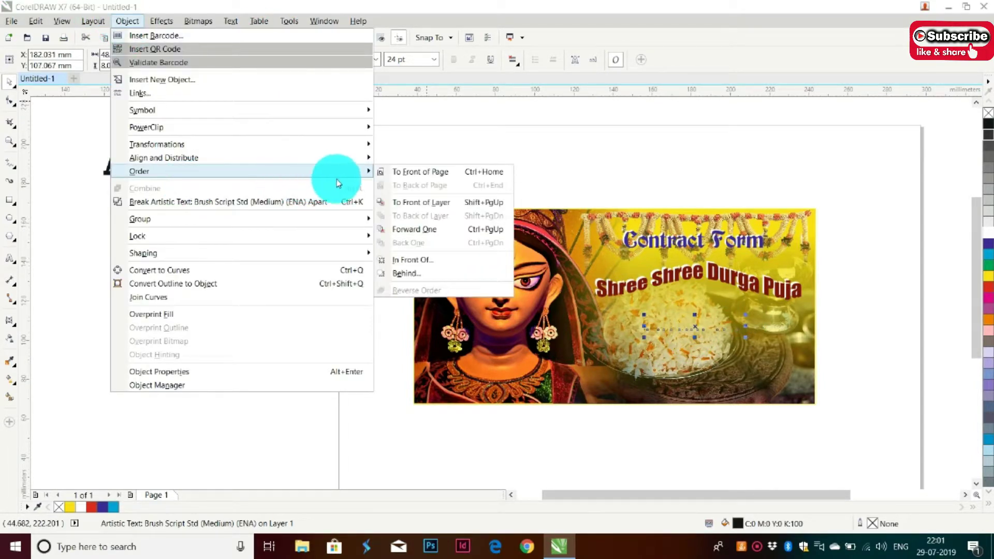
{"action": "left_click", "coordinate": [402, 171]}
{"action": "left_click_drag", "start_coordinate": [65, 126], "coordinate": [348, 242]}
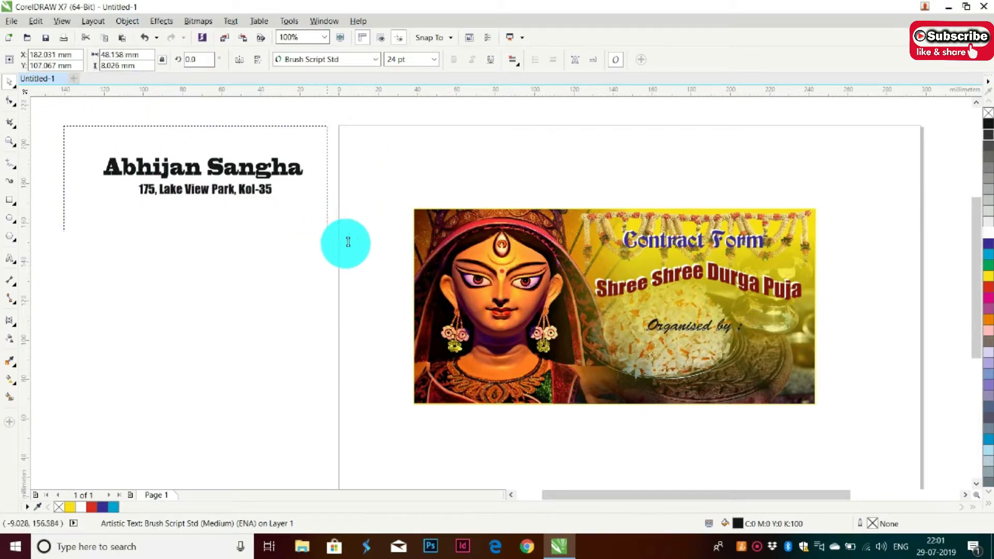
{"action": "left_click", "coordinate": [127, 21]}
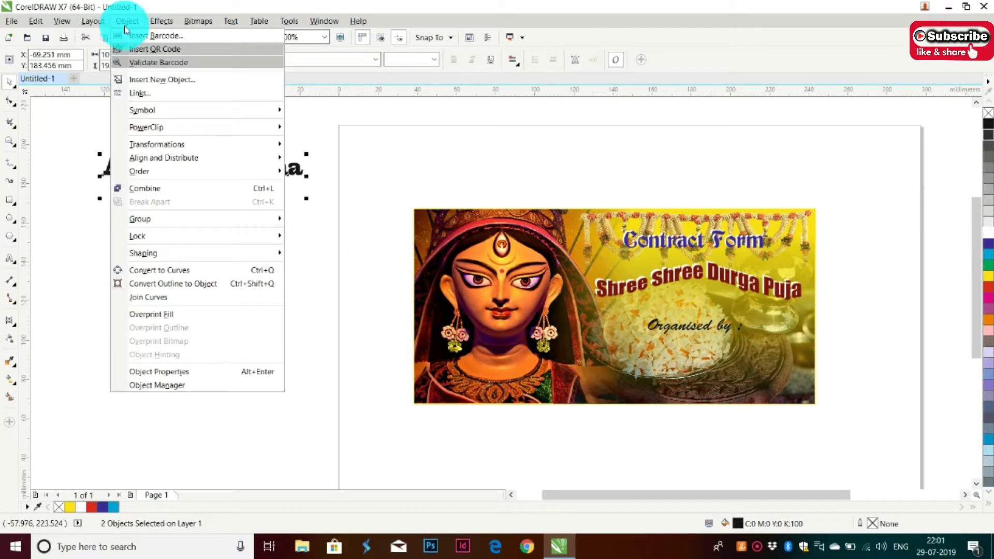
{"action": "mouse_move", "coordinate": [140, 170]}
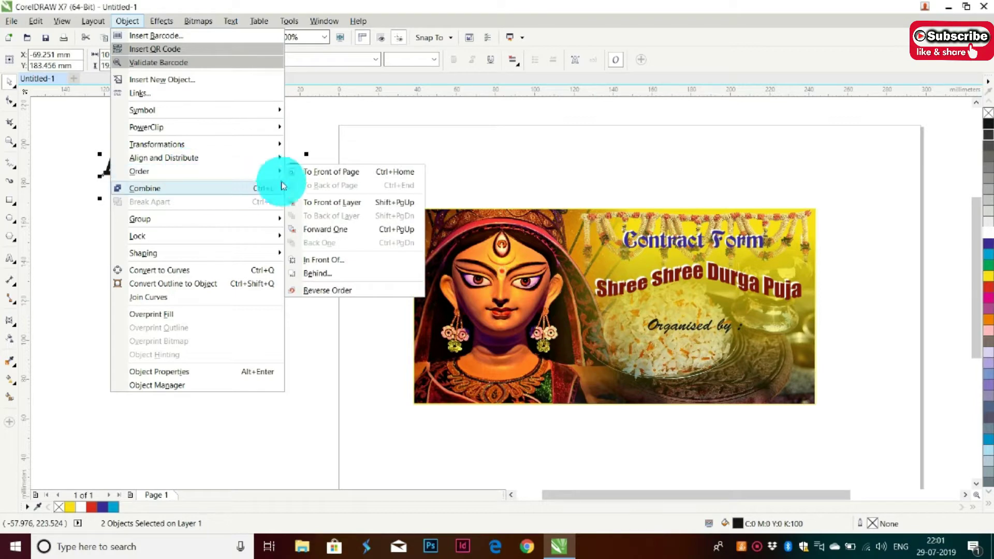
{"action": "left_click", "coordinate": [326, 172]}
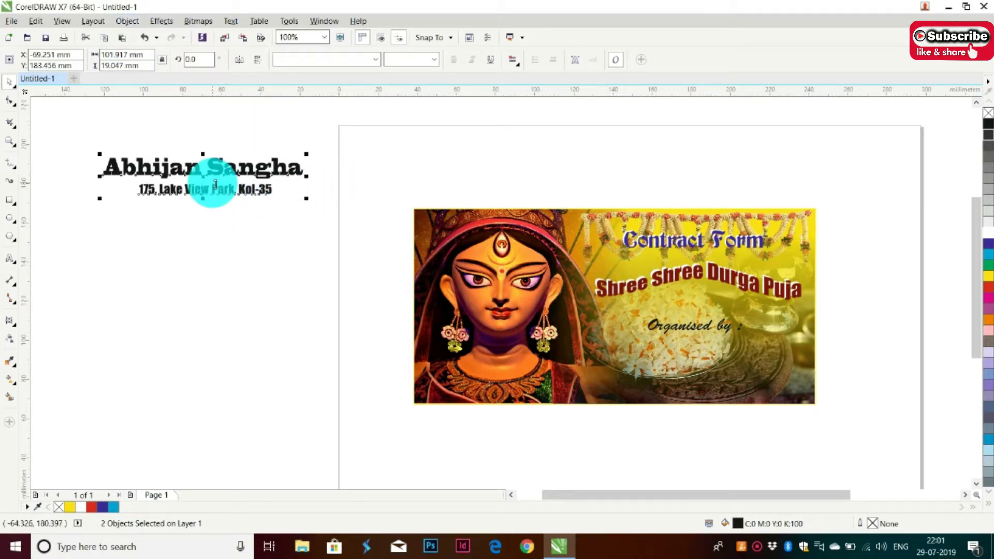
{"action": "left_click_drag", "start_coordinate": [201, 177], "coordinate": [693, 364]}
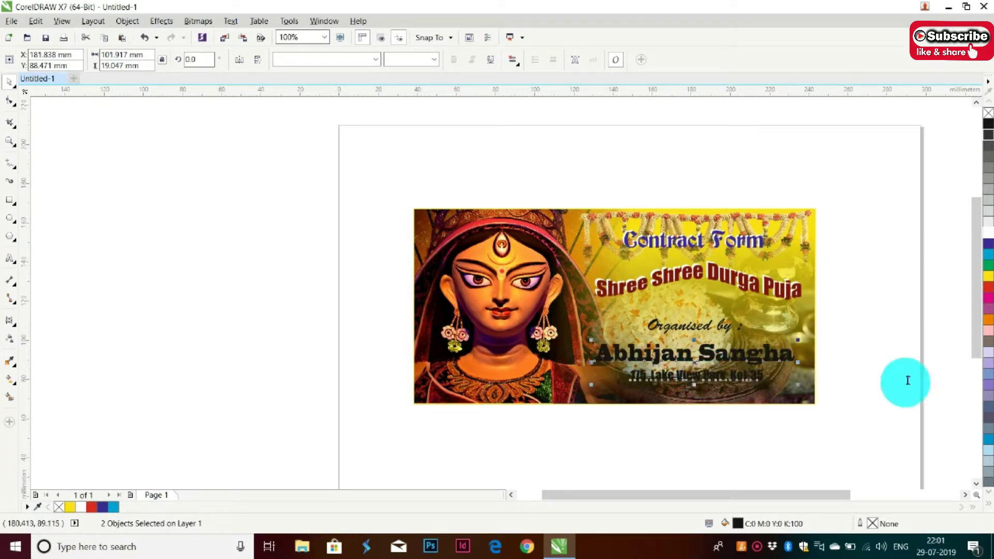
{"action": "left_click", "coordinate": [854, 370]}
{"action": "scroll", "coordinate": [678, 381], "scroll_direction": "up", "scroll_amount": 2}
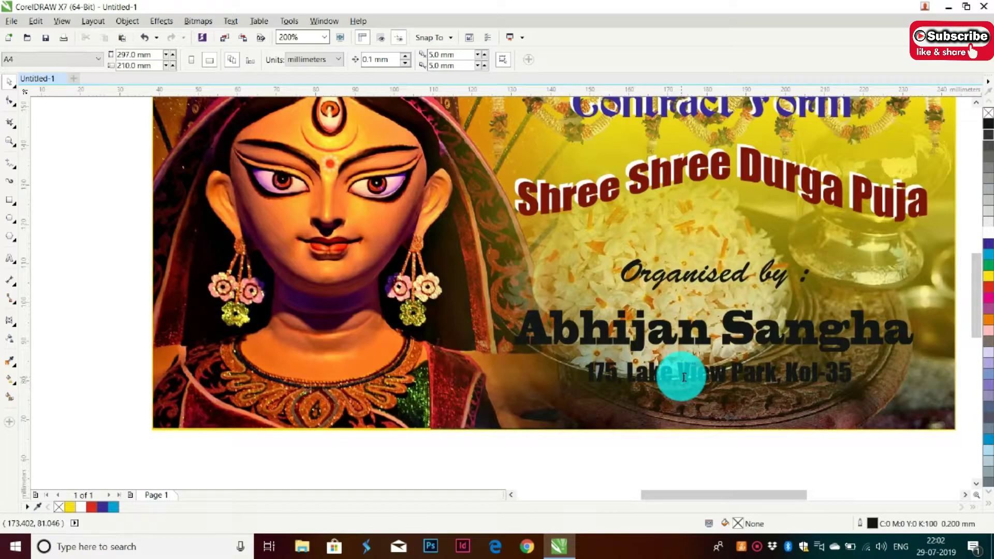
Colour the organiser's address line yellow from the palette.
{"action": "left_click", "coordinate": [684, 378]}
{"action": "left_click", "coordinate": [989, 280]}
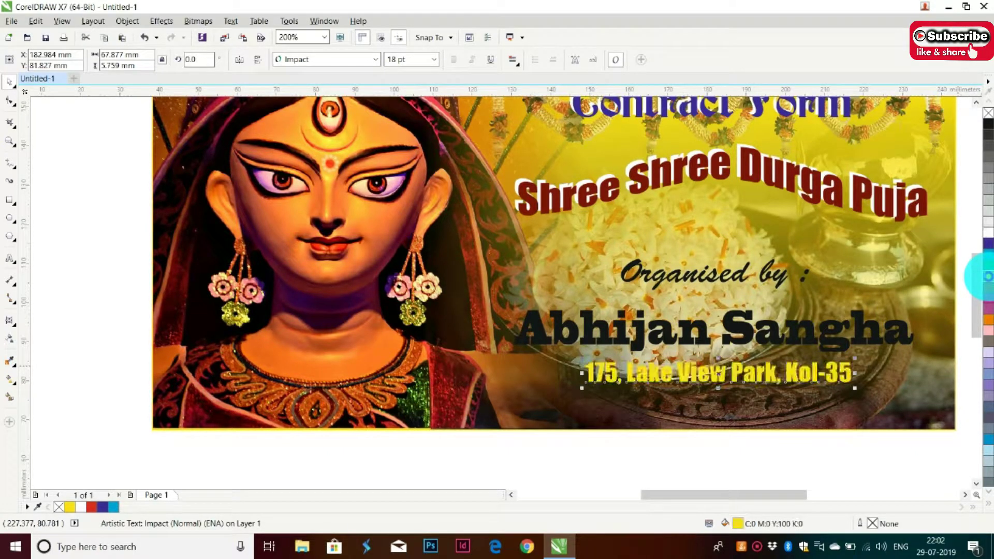
{"action": "left_click", "coordinate": [718, 282]}
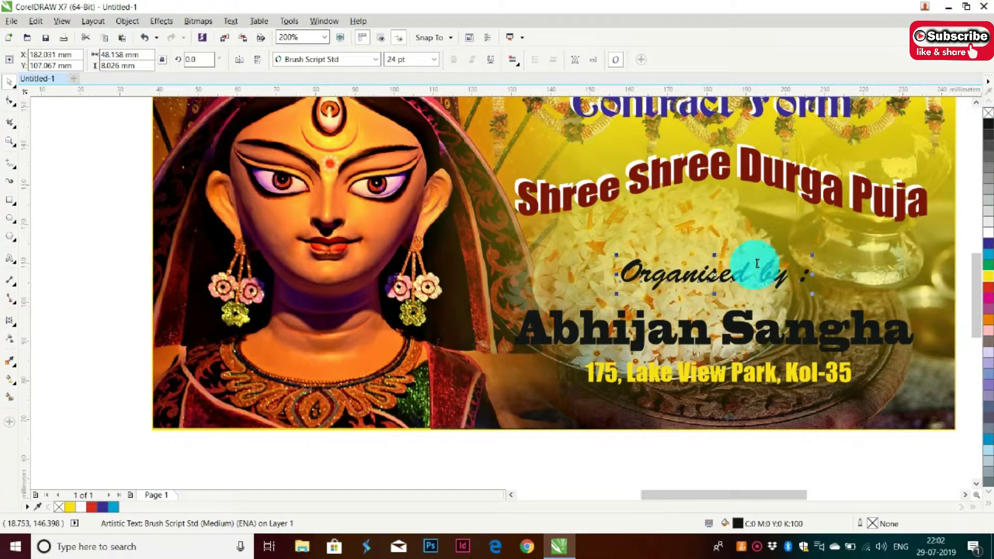
Select the characters of 'Organised by :' and colour them cyan-blue.
{"action": "double_click", "coordinate": [659, 278]}
{"action": "scroll", "coordinate": [637, 254], "scroll_direction": "up", "scroll_amount": 1}
{"action": "scroll", "coordinate": [554, 290], "scroll_direction": "up", "scroll_amount": 1}
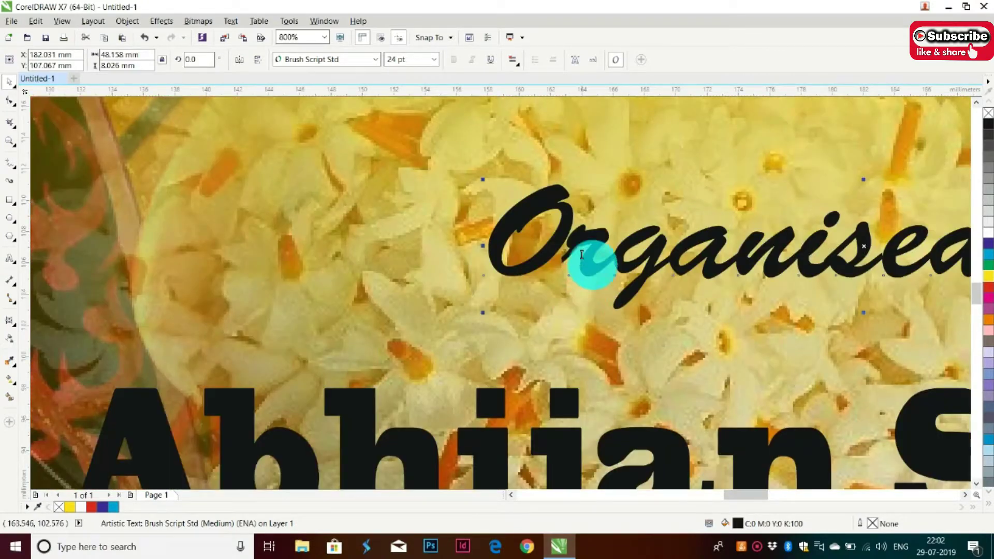
{"action": "double_click", "coordinate": [575, 228]}
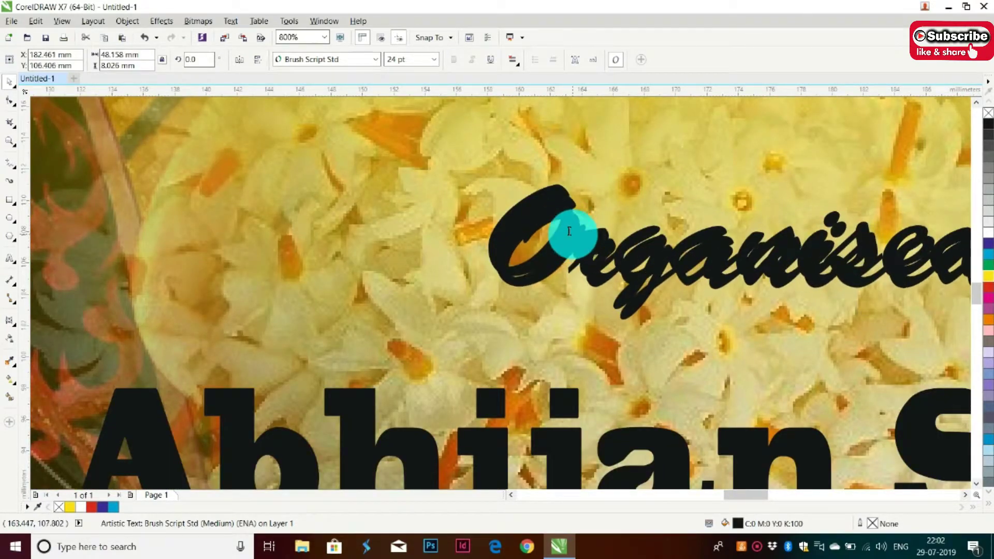
{"action": "left_click", "coordinate": [989, 254]}
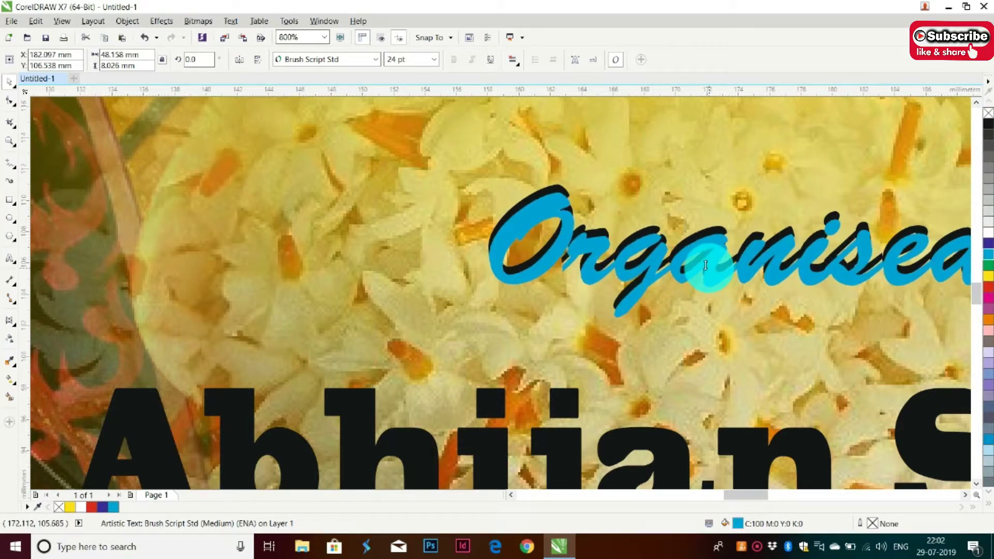
{"action": "left_click", "coordinate": [638, 334]}
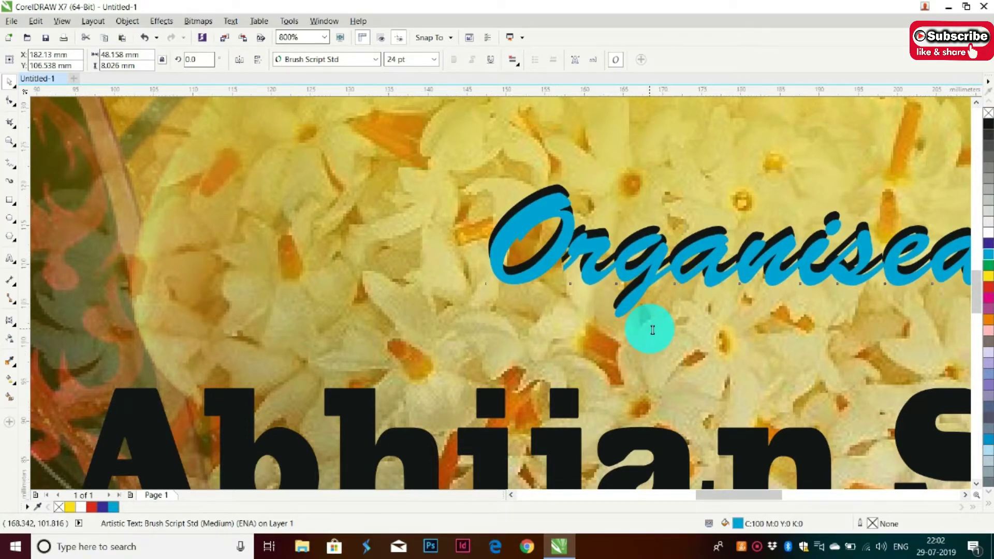
{"action": "scroll", "coordinate": [644, 329], "scroll_direction": "down", "scroll_amount": 1}
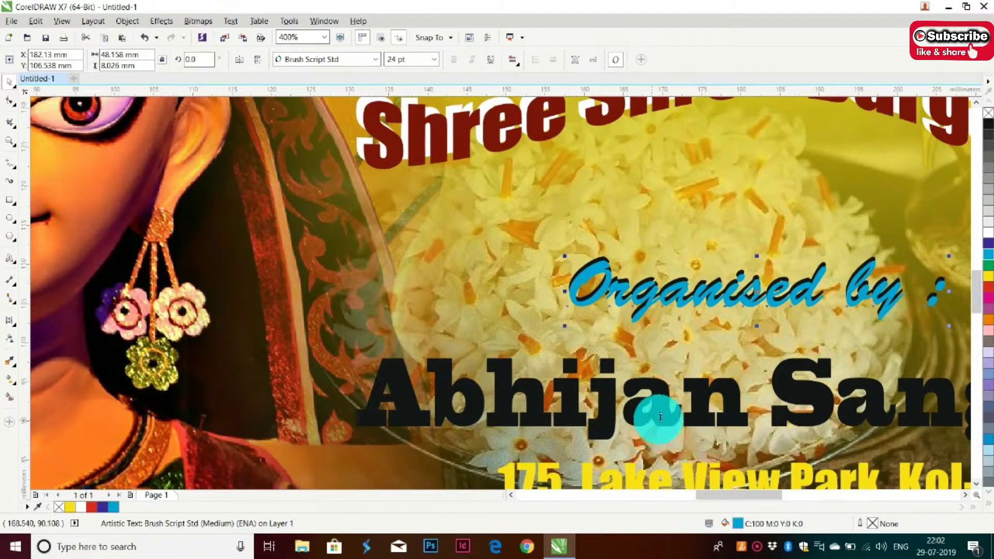
{"action": "scroll", "coordinate": [710, 232], "scroll_direction": "down", "scroll_amount": 1}
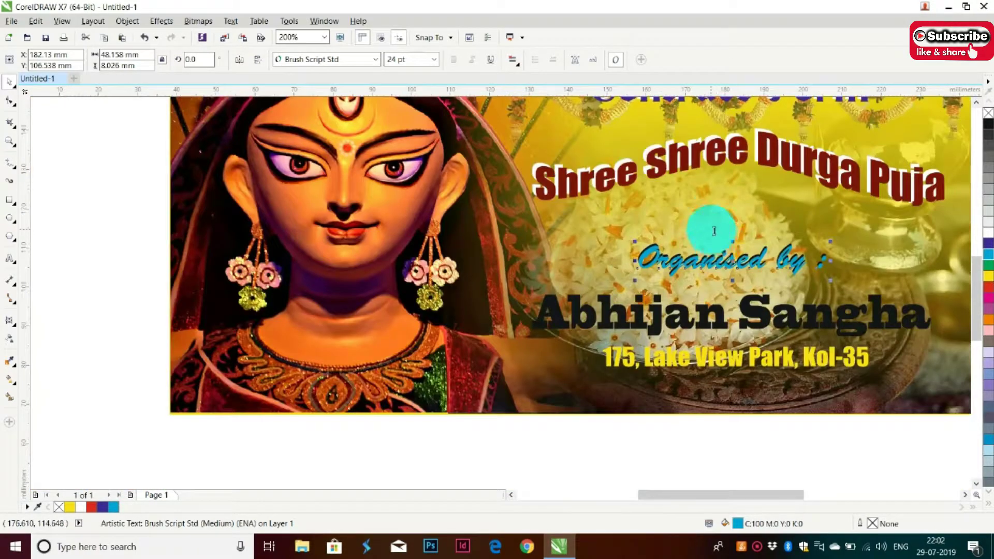
{"action": "left_click", "coordinate": [976, 103]}
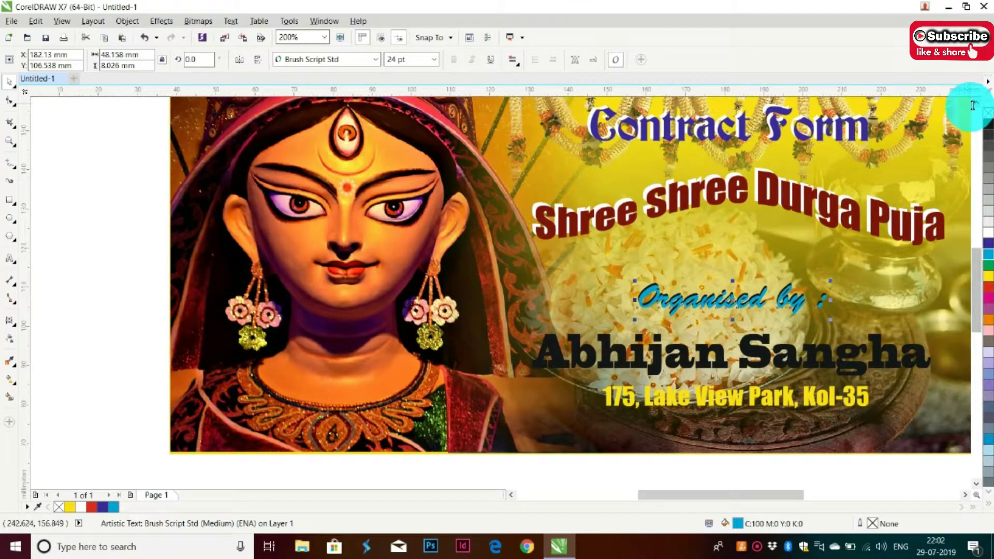
Copy the Abhijan Sangha text and paste a duplicate over the original.
{"action": "left_click", "coordinate": [724, 359]}
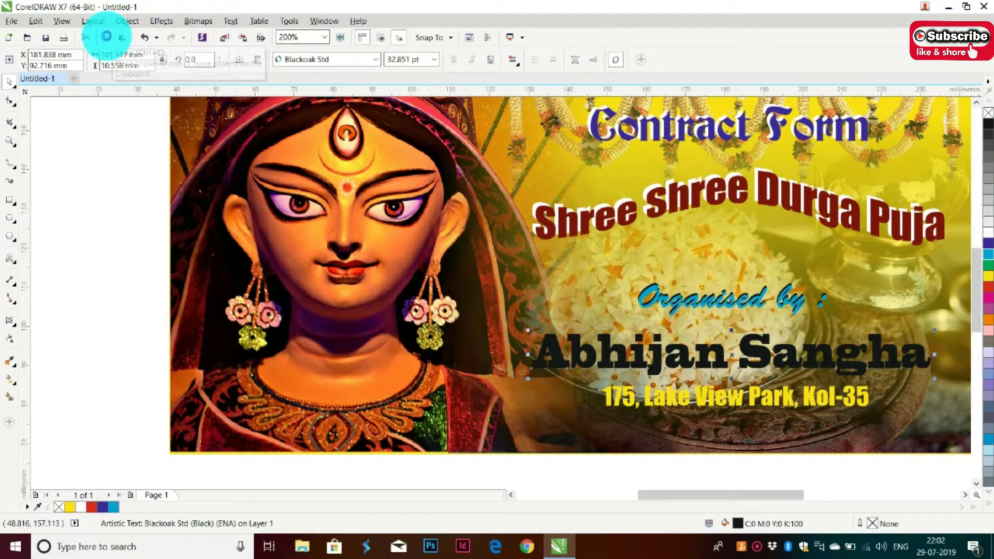
{"action": "left_click", "coordinate": [106, 37]}
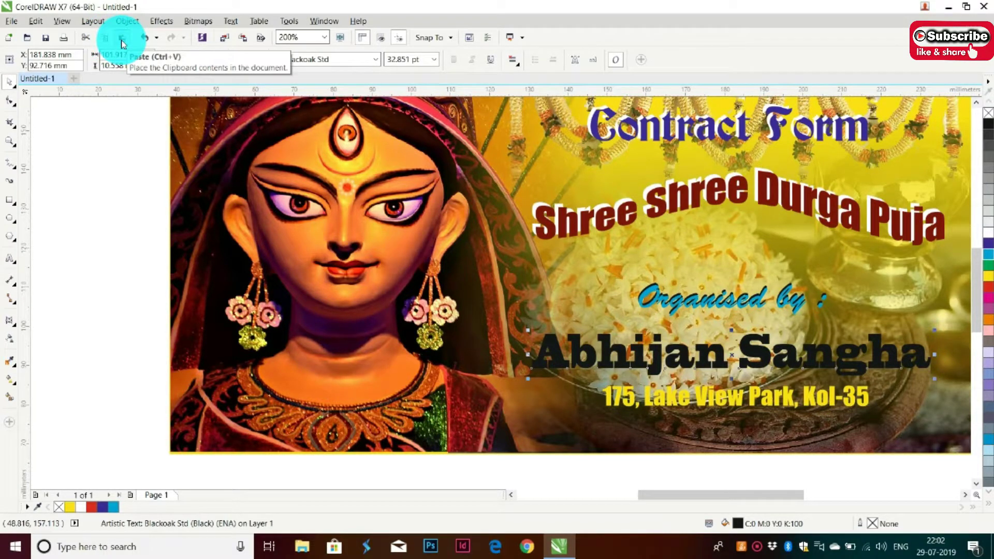
{"action": "left_click", "coordinate": [123, 40]}
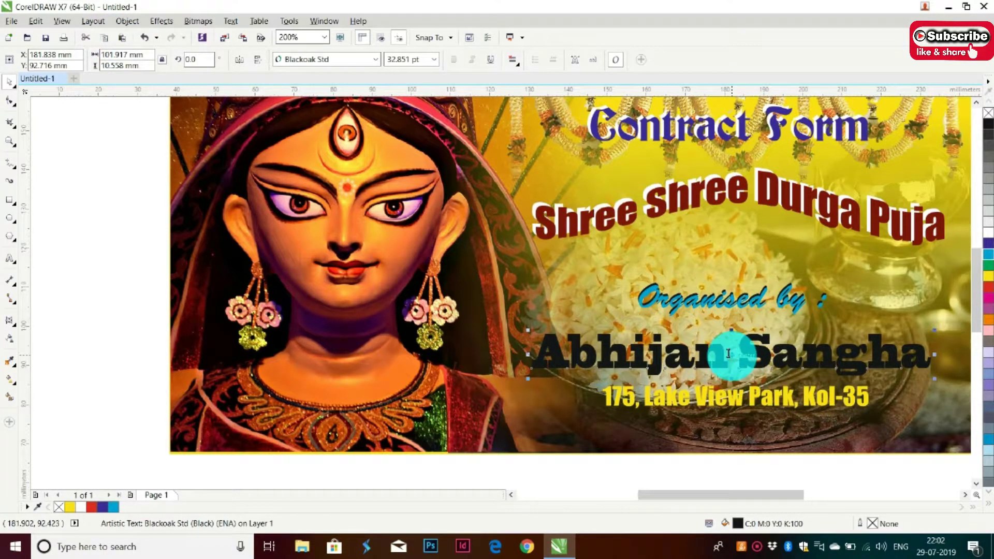
Nudge the Abhijan Sangha duplicate slightly, then try and remove a linear transparency on it.
{"action": "left_click_drag", "start_coordinate": [732, 355], "coordinate": [733, 354]}
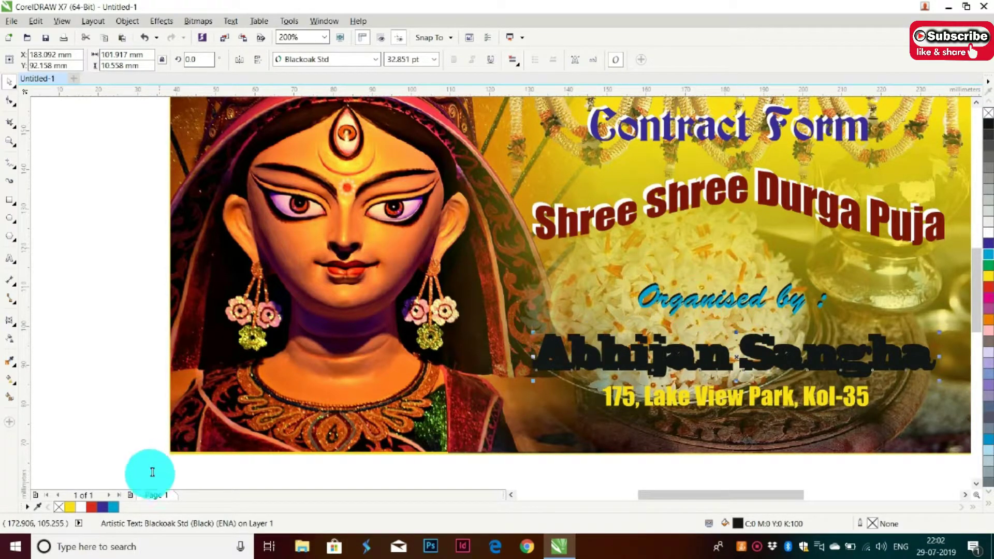
{"action": "left_click", "coordinate": [8, 342]}
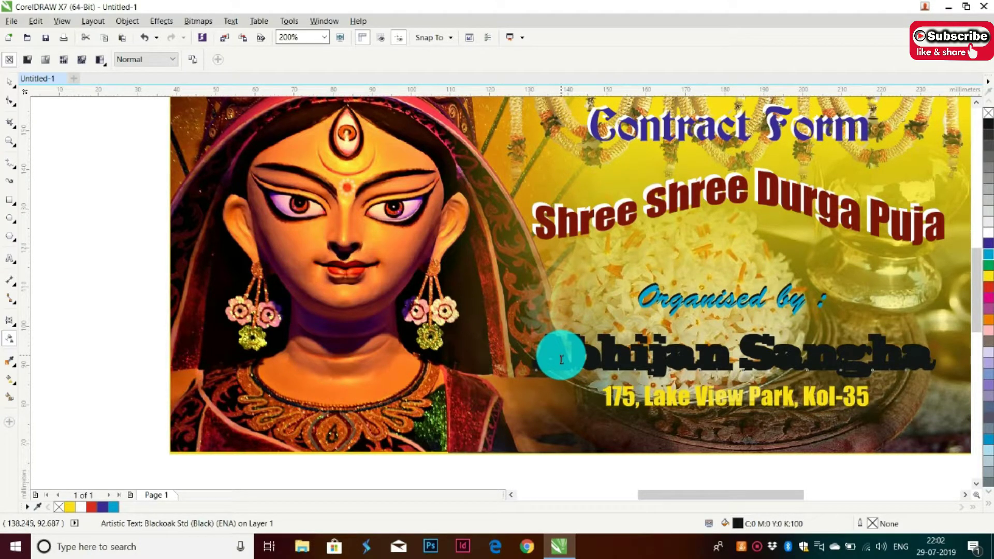
{"action": "left_click_drag", "start_coordinate": [560, 359], "coordinate": [831, 359]}
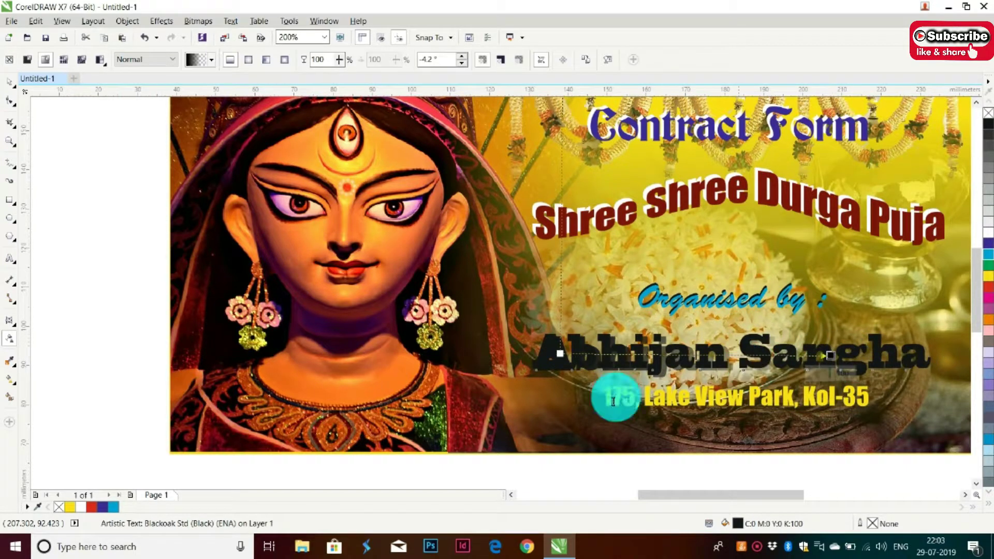
{"action": "mouse_move", "coordinate": [562, 355]}
{"action": "left_mouse_down"}
{"action": "mouse_move", "coordinate": [670, 350]}
{"action": "mouse_move", "coordinate": [671, 361]}
{"action": "left_mouse_up"}
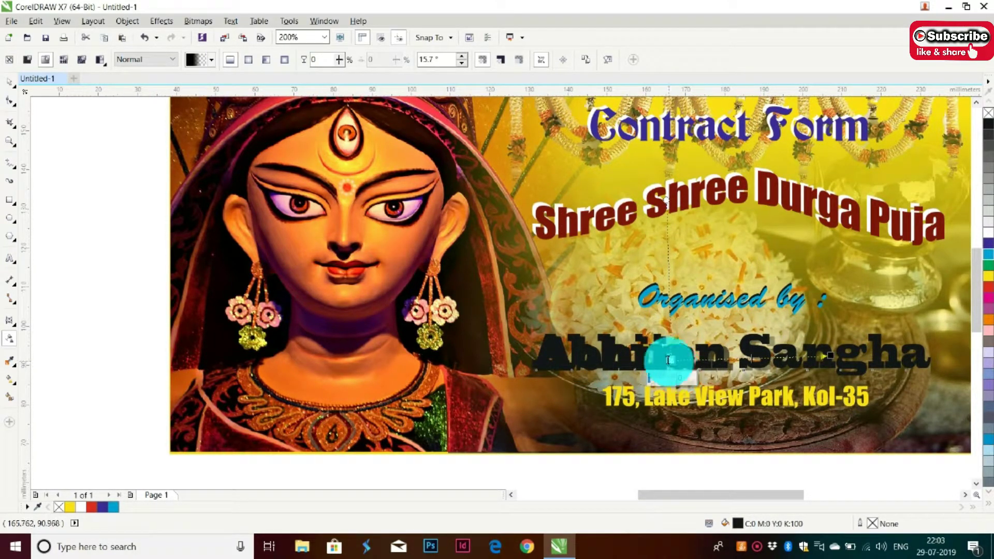
{"action": "left_click", "coordinate": [10, 59]}
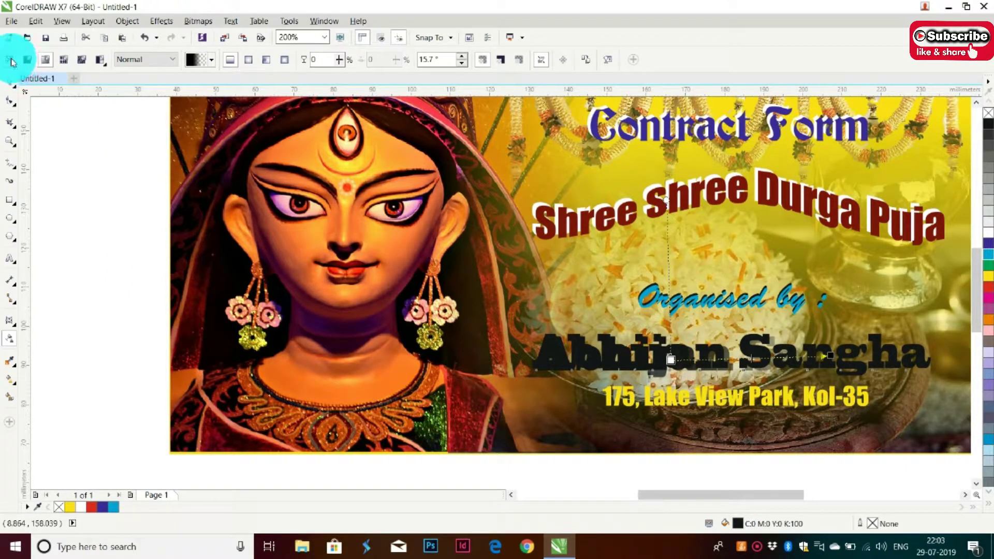
{"action": "left_click", "coordinate": [19, 100]}
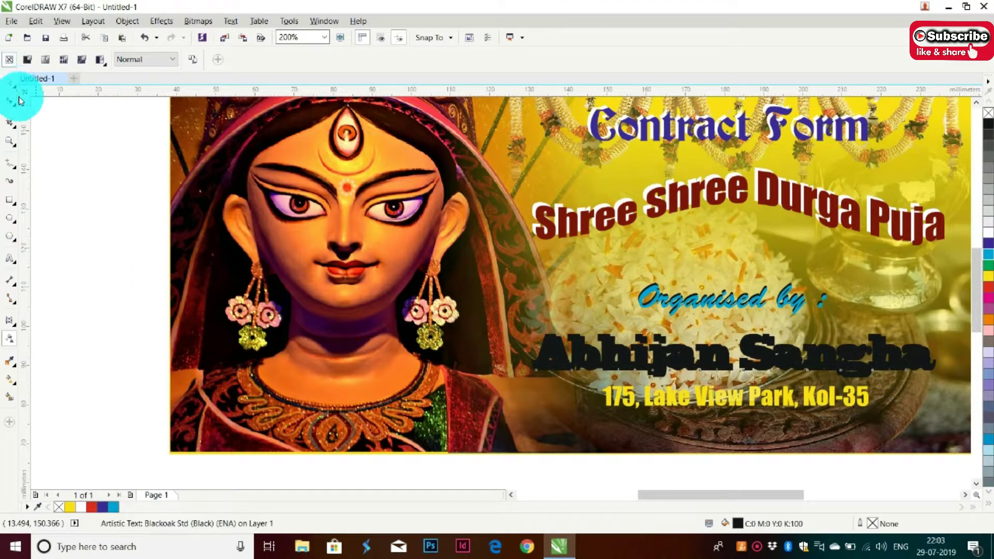
{"action": "left_click", "coordinate": [548, 472]}
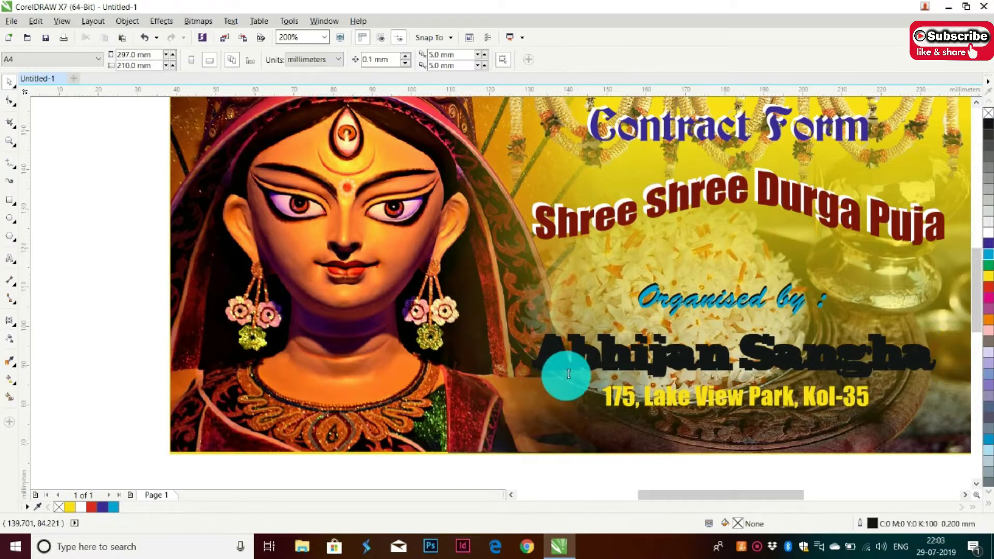
Apply a linear transparency across Sangha once more, then clear it again.
{"action": "left_click", "coordinate": [565, 349]}
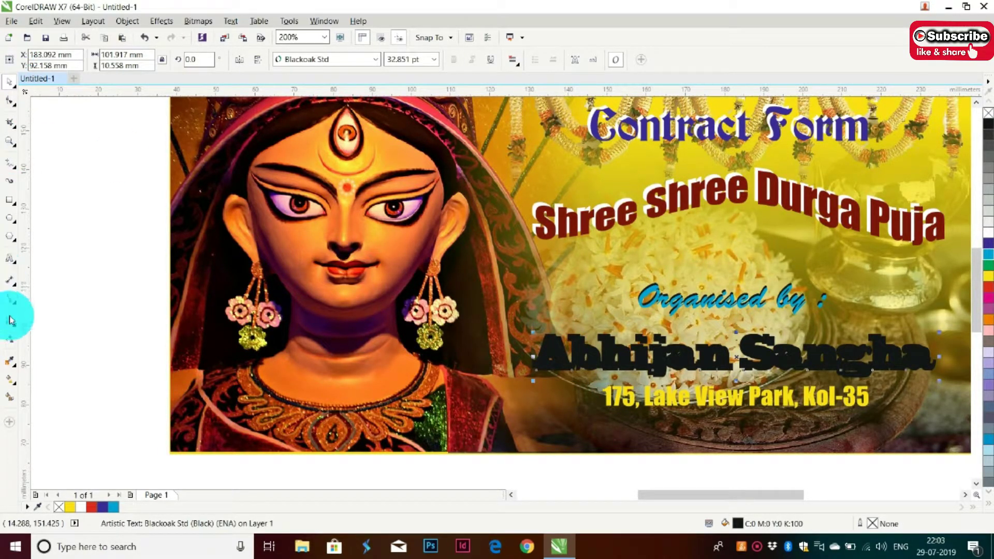
{"action": "left_click", "coordinate": [9, 338]}
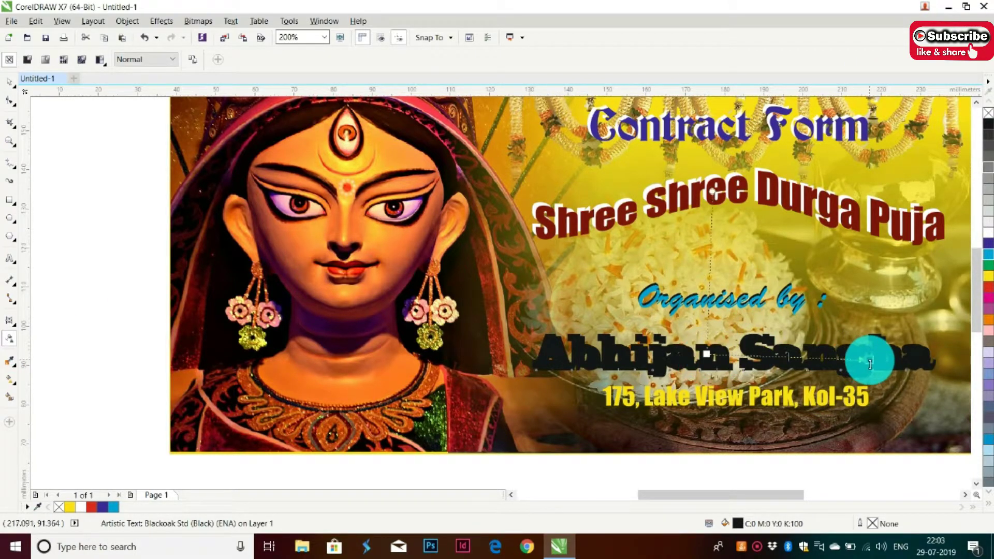
{"action": "left_click_drag", "start_coordinate": [707, 355], "coordinate": [870, 359]}
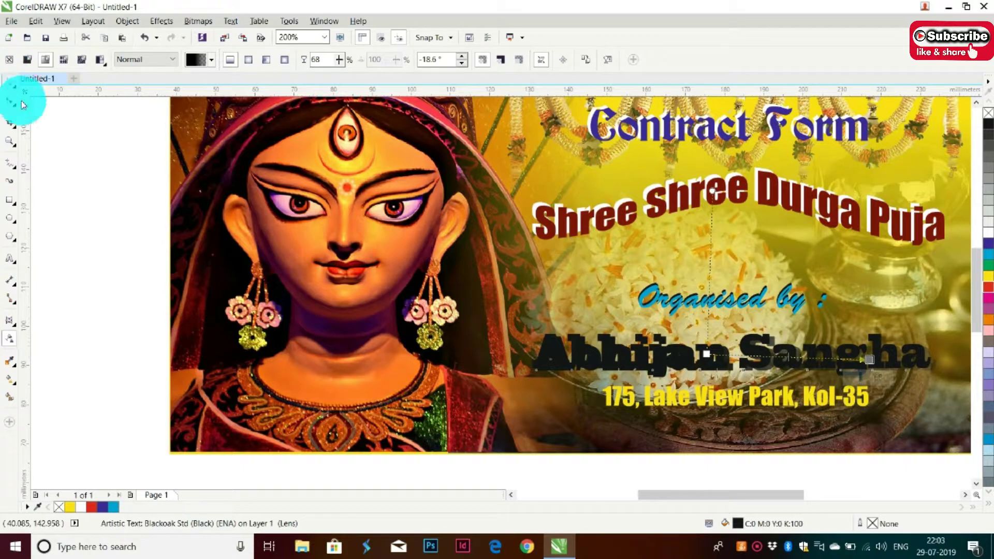
{"action": "left_click", "coordinate": [9, 60]}
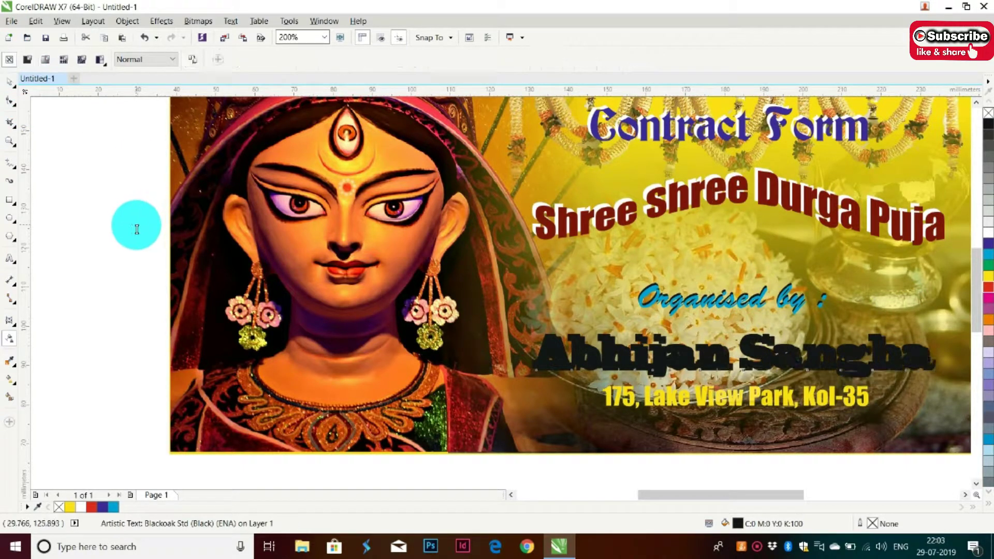
{"action": "left_click", "coordinate": [8, 83]}
Colour Abhijan Sangha red and test linear and elliptical transparency on the shadow text.
{"action": "left_click", "coordinate": [650, 386]}
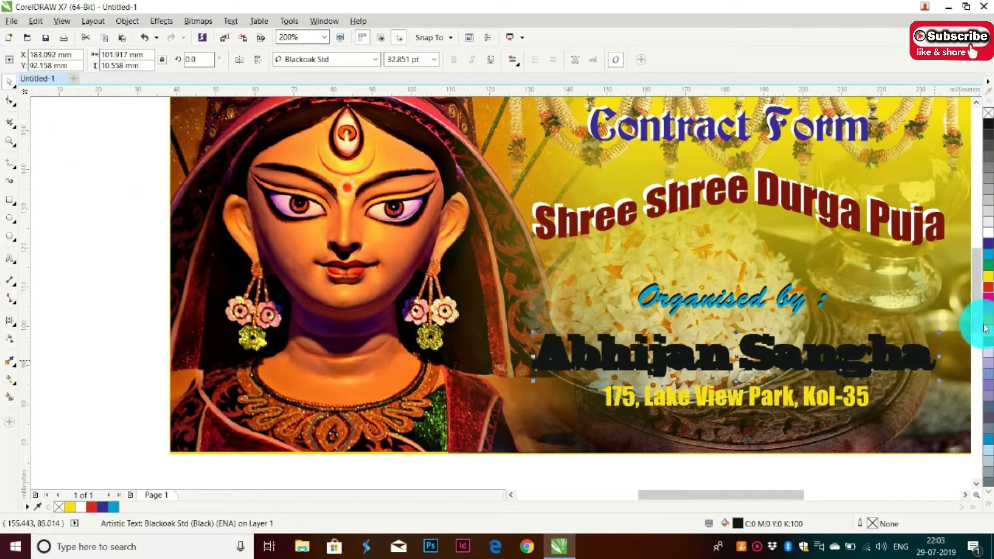
{"action": "left_click", "coordinate": [569, 363]}
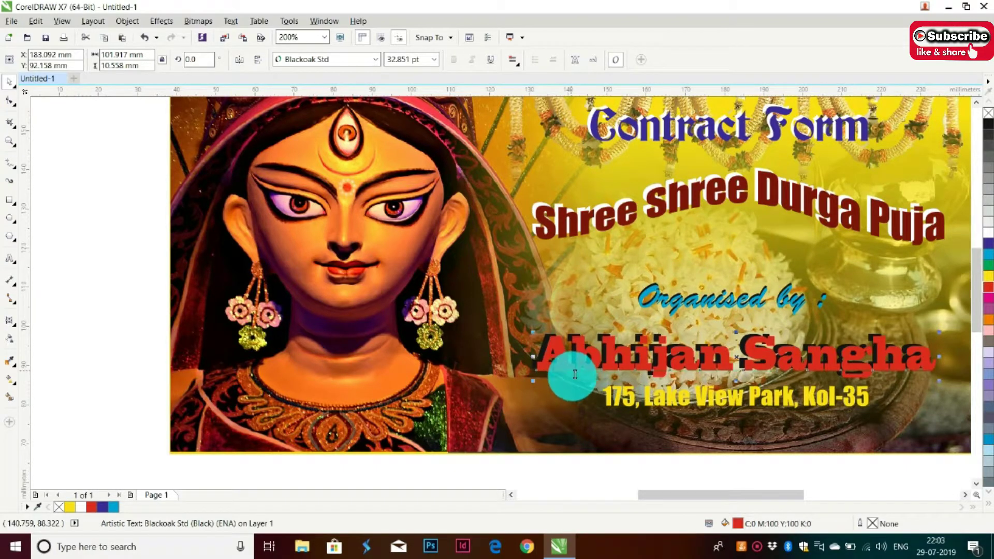
{"action": "left_click", "coordinate": [11, 339]}
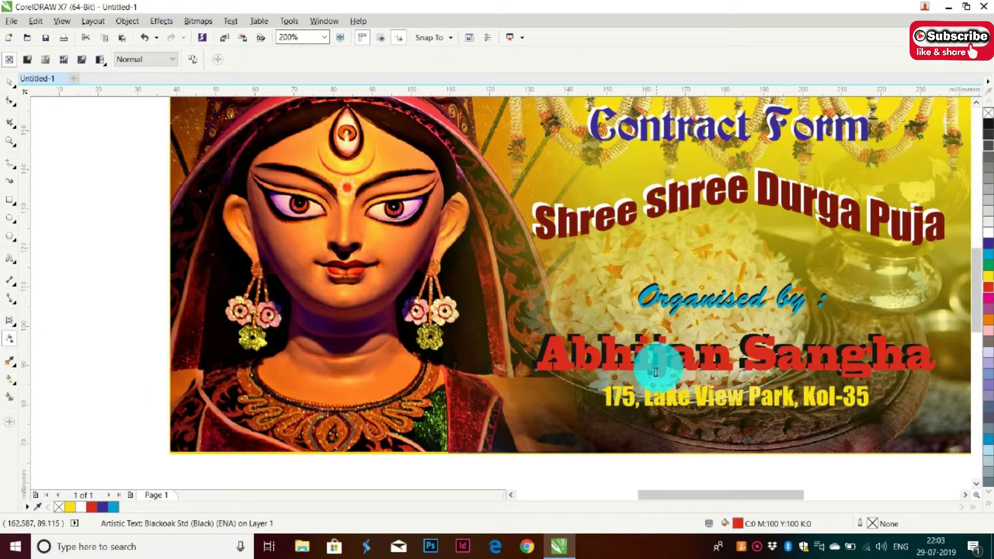
{"action": "left_click_drag", "start_coordinate": [646, 362], "coordinate": [820, 361]}
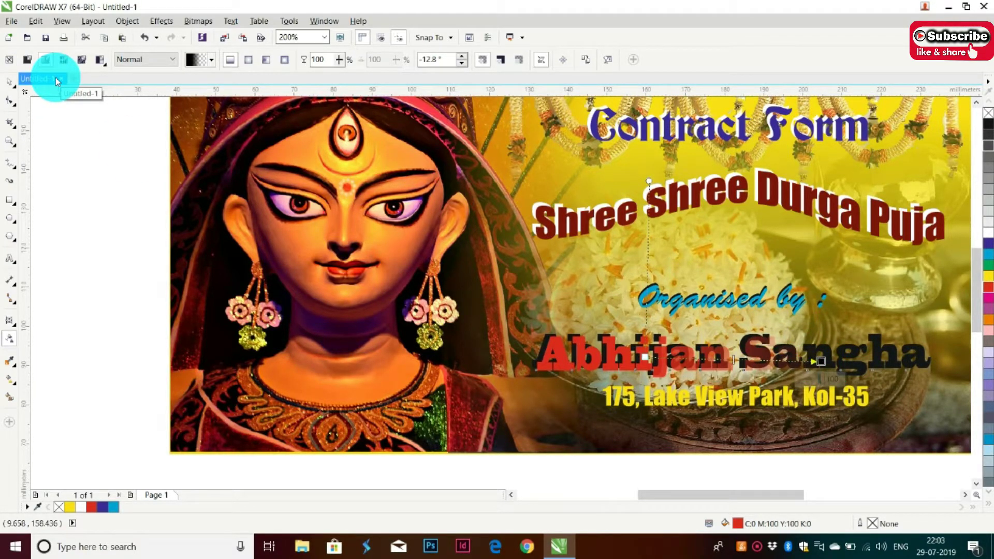
{"action": "left_click", "coordinate": [249, 63]}
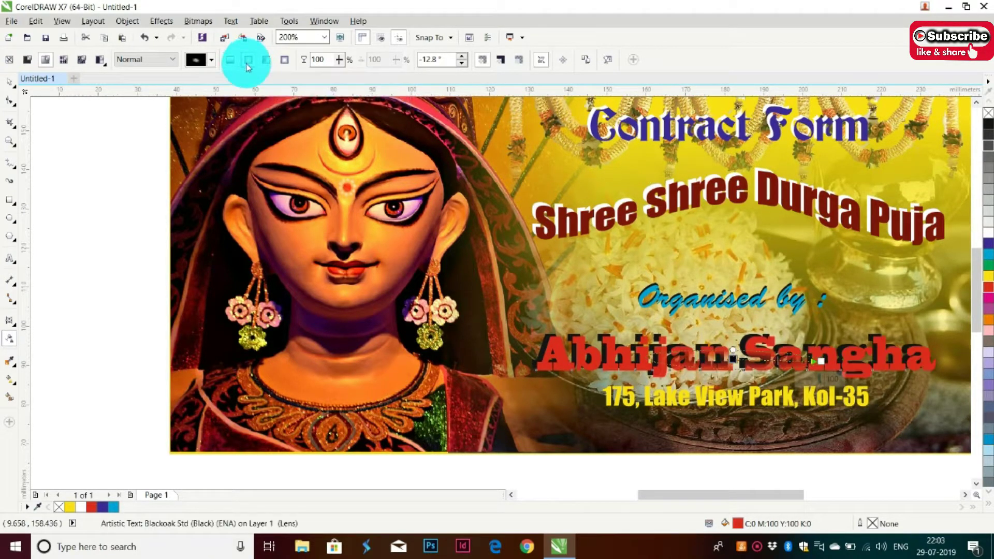
{"action": "scroll", "coordinate": [753, 375], "scroll_direction": "up", "scroll_amount": 2}
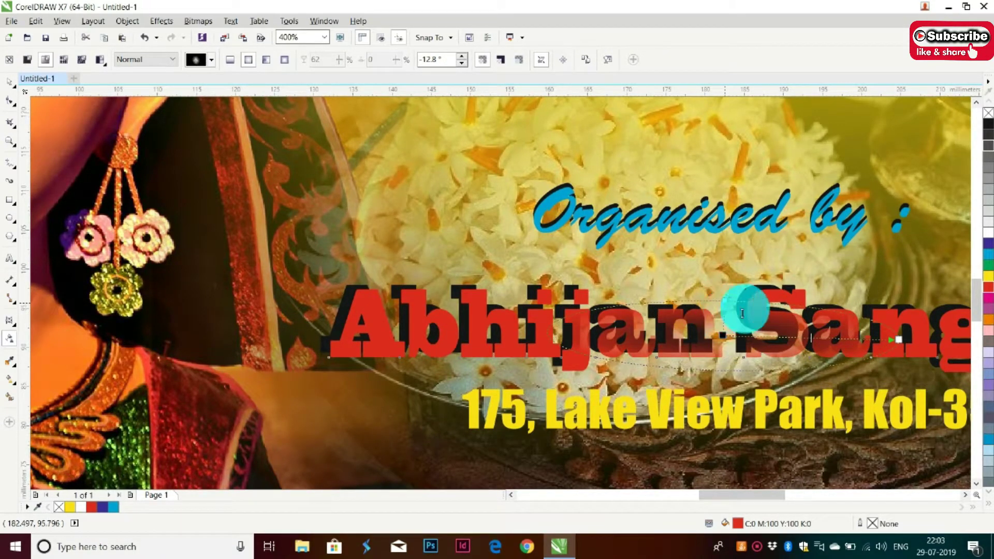
{"action": "mouse_move", "coordinate": [724, 300]}
{"action": "left_mouse_down"}
{"action": "mouse_move", "coordinate": [915, 351]}
{"action": "mouse_move", "coordinate": [963, 336]}
{"action": "left_mouse_up"}
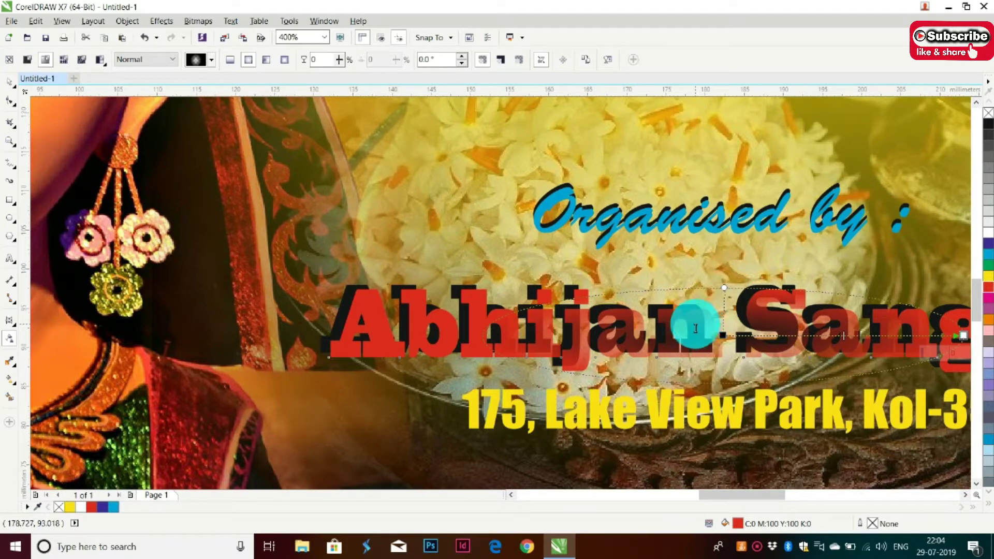
Try a rectangular transparency, then settle on uniform 50% transparency for the shadow.
{"action": "right_click", "coordinate": [694, 323]}
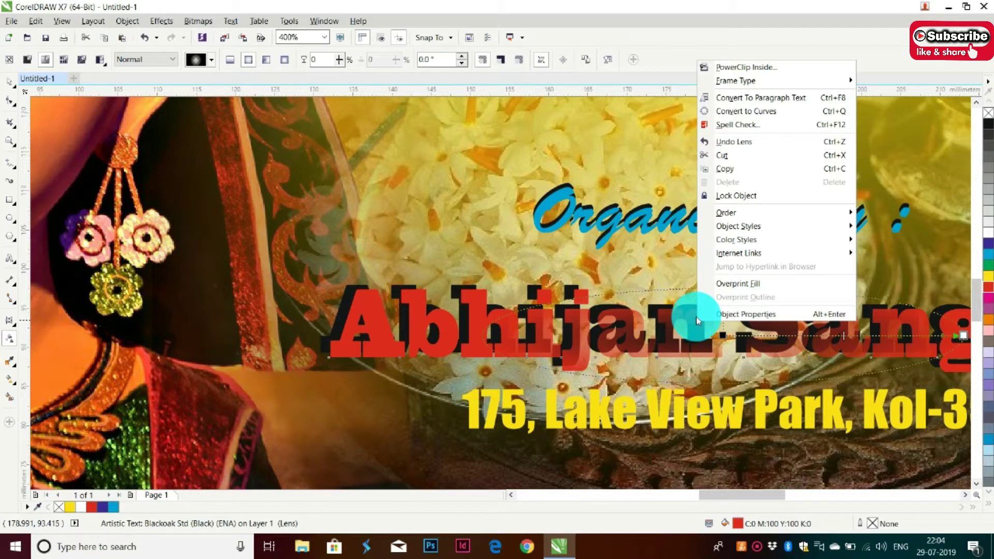
{"action": "left_click", "coordinate": [671, 314]}
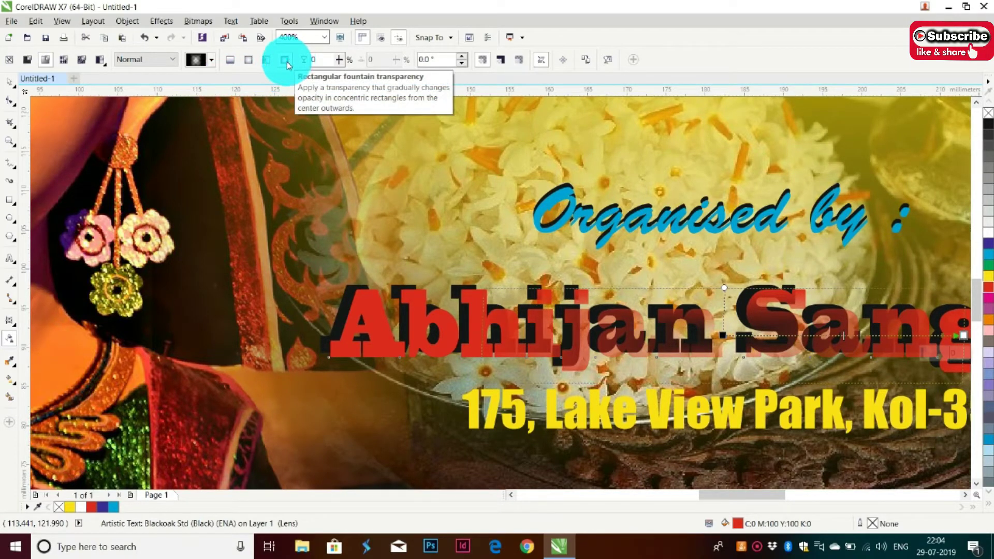
{"action": "left_click", "coordinate": [287, 61]}
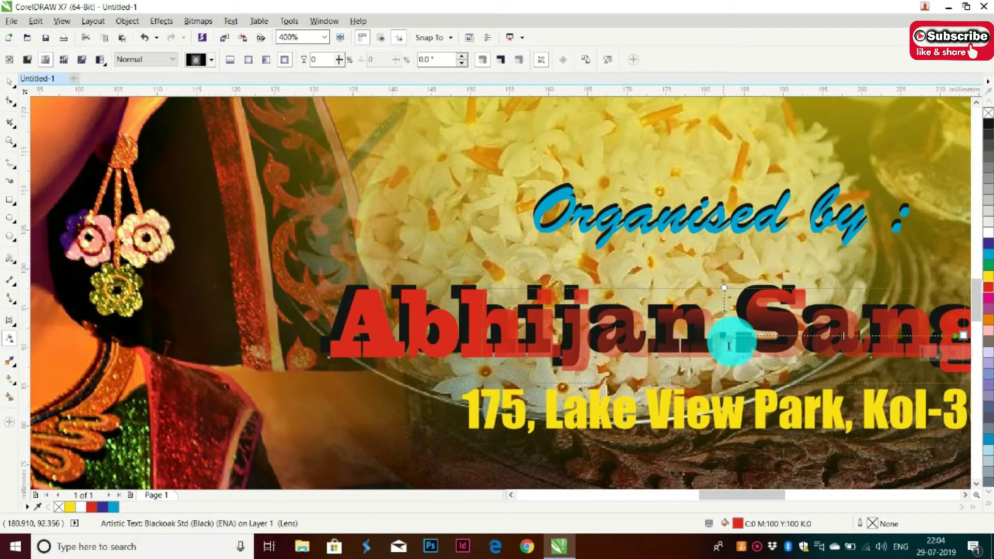
{"action": "left_click_drag", "start_coordinate": [725, 335], "coordinate": [646, 337]}
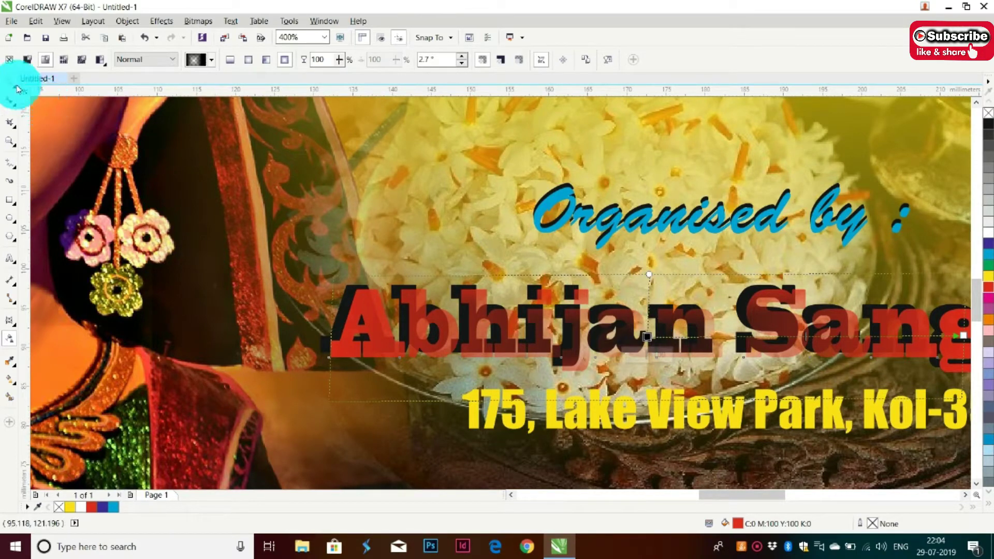
{"action": "left_click", "coordinate": [29, 60]}
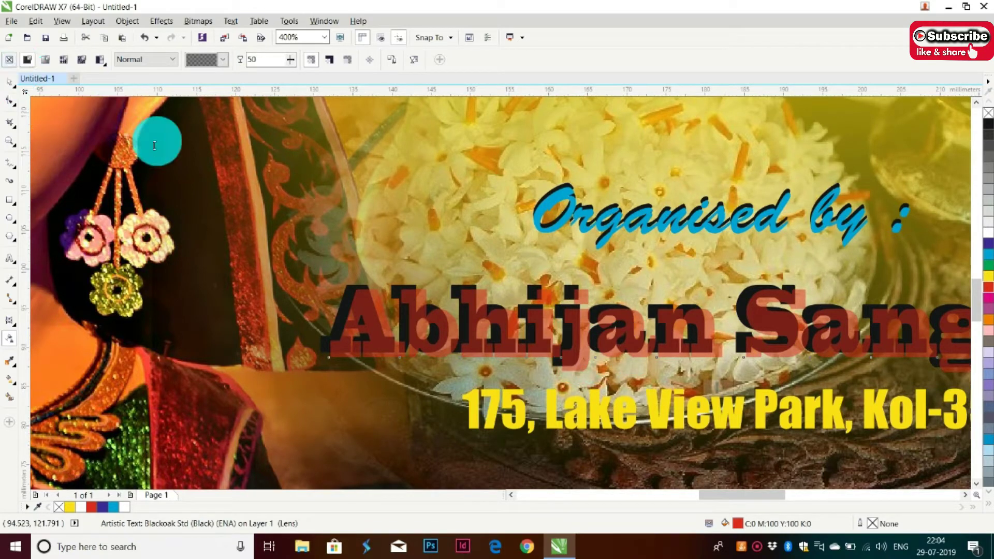
{"action": "left_click", "coordinate": [12, 82]}
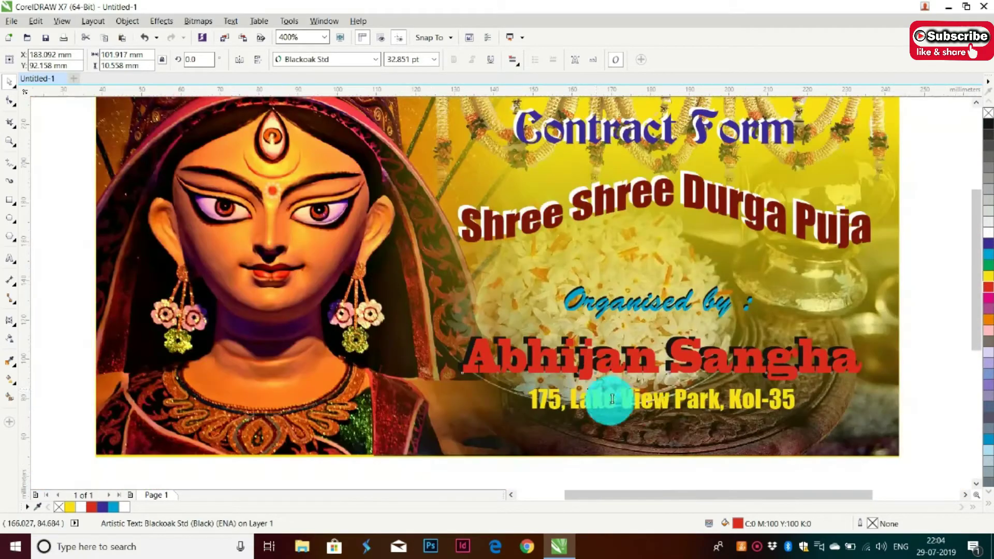
Give Abhijan Sangha a red-to-white fountain fill angled 31.3° with the midpoint at 40%.
{"action": "scroll", "coordinate": [610, 399], "scroll_direction": "down", "scroll_amount": 2}
{"action": "scroll", "coordinate": [601, 362], "scroll_direction": "up", "scroll_amount": 1}
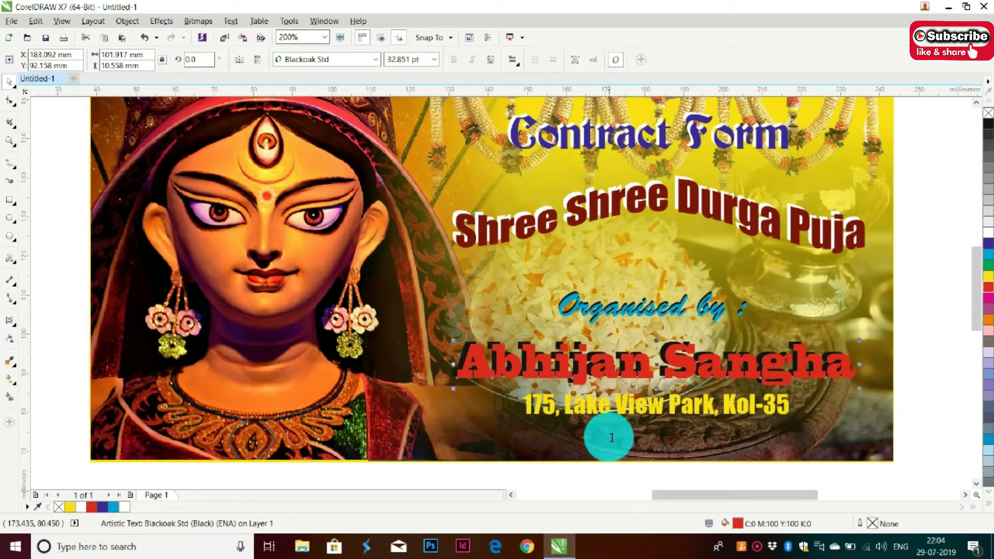
{"action": "double_click", "coordinate": [740, 525]}
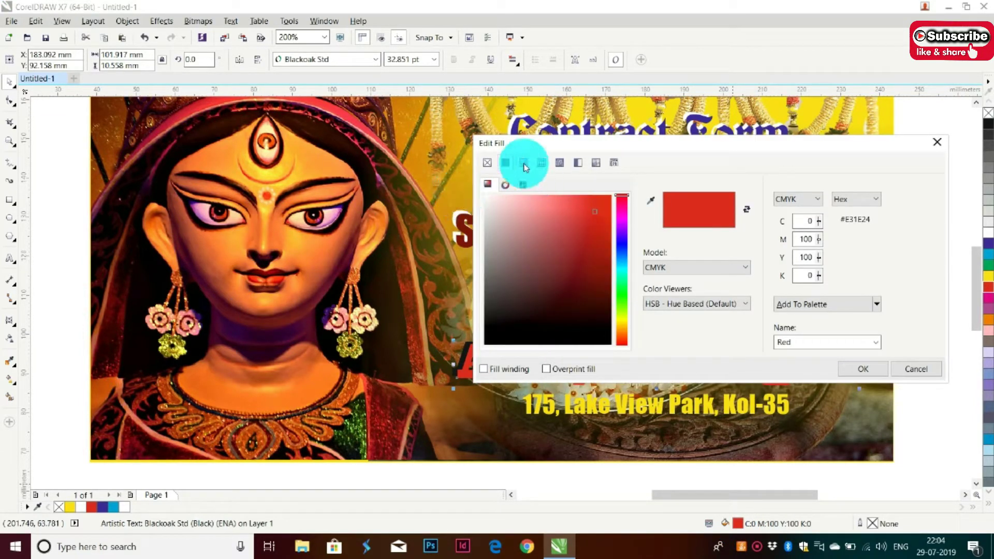
{"action": "left_click", "coordinate": [523, 165]}
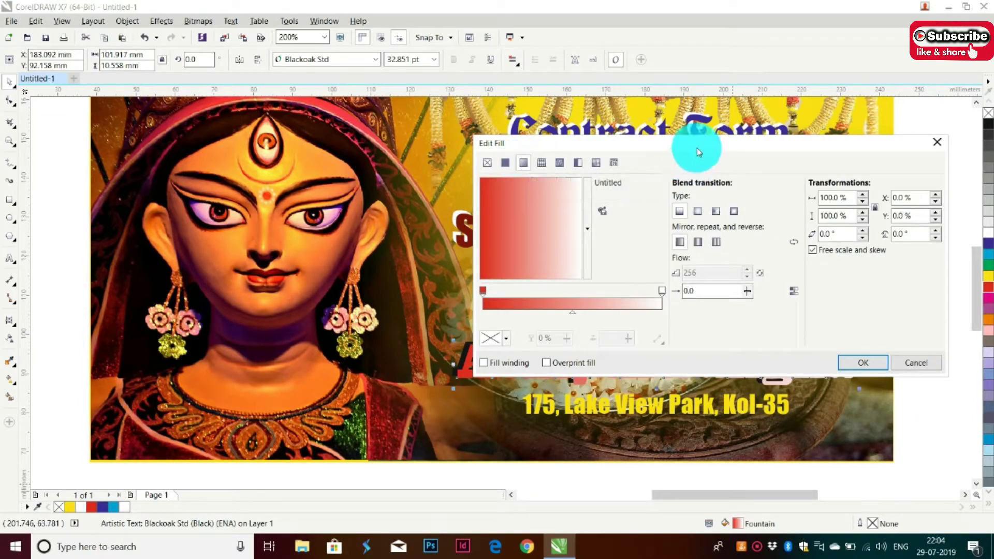
{"action": "left_click_drag", "start_coordinate": [694, 142], "coordinate": [526, 64]}
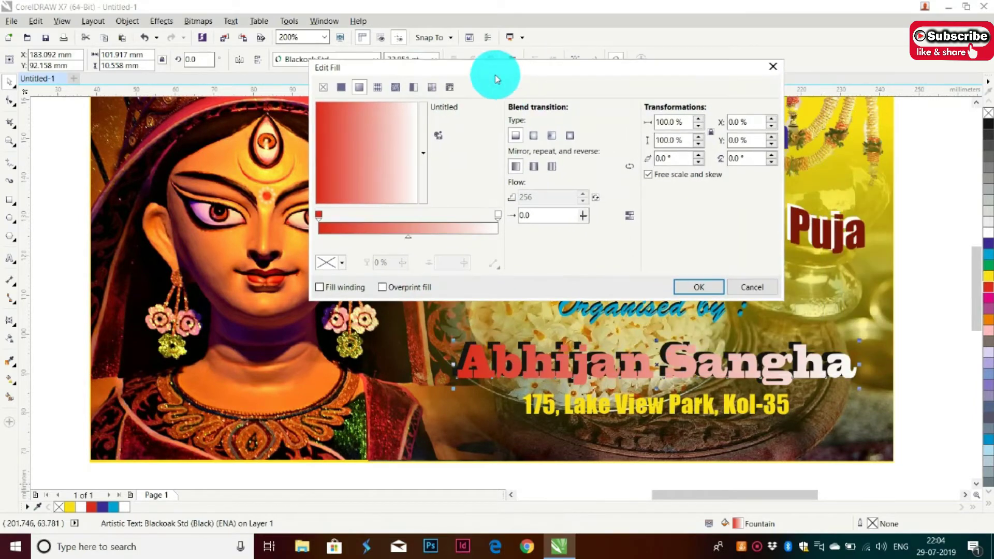
{"action": "left_click", "coordinate": [398, 234]}
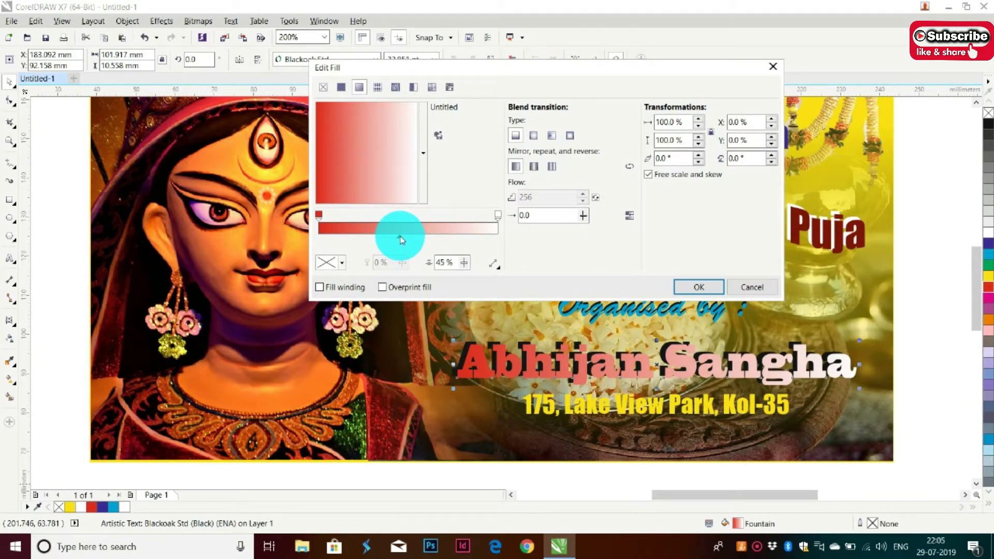
{"action": "left_click", "coordinate": [497, 215]}
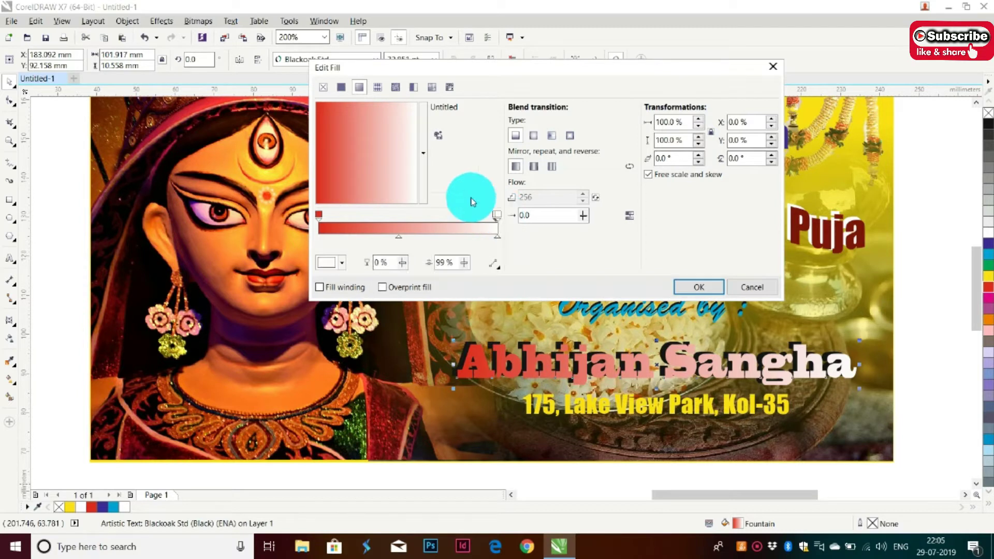
{"action": "mouse_move", "coordinate": [409, 197]}
{"action": "left_mouse_down"}
{"action": "mouse_move", "coordinate": [314, 107]}
{"action": "mouse_move", "coordinate": [428, 160]}
{"action": "left_mouse_up"}
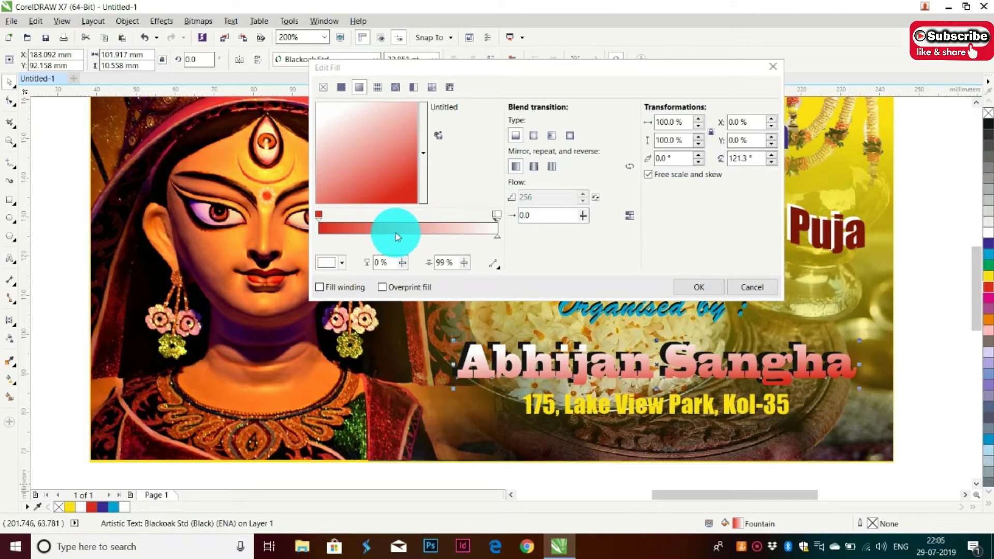
{"action": "mouse_move", "coordinate": [399, 240]}
{"action": "left_mouse_down"}
{"action": "mouse_move", "coordinate": [423, 245]}
{"action": "mouse_move", "coordinate": [390, 243]}
{"action": "left_mouse_up"}
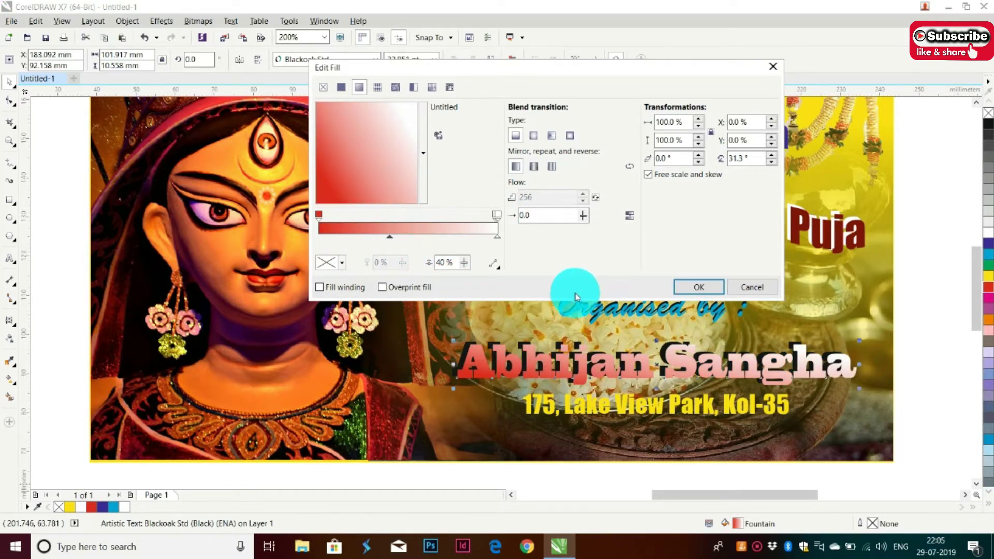
Apply the gradient fill to the 'Abhijan Sangha' text and nudge it slightly off its shadow.
{"action": "left_click", "coordinate": [699, 287]}
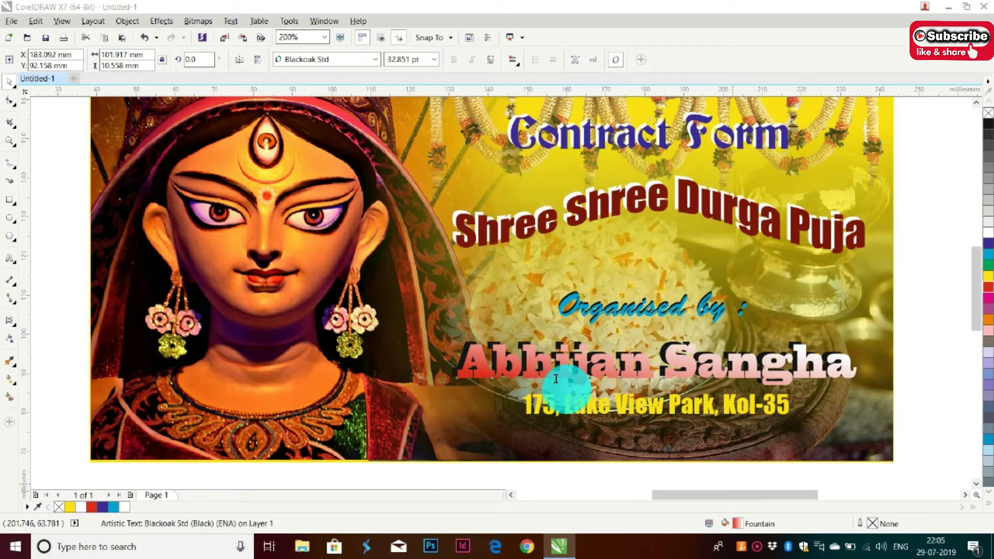
{"action": "scroll", "coordinate": [500, 355], "scroll_direction": "up", "scroll_amount": 2}
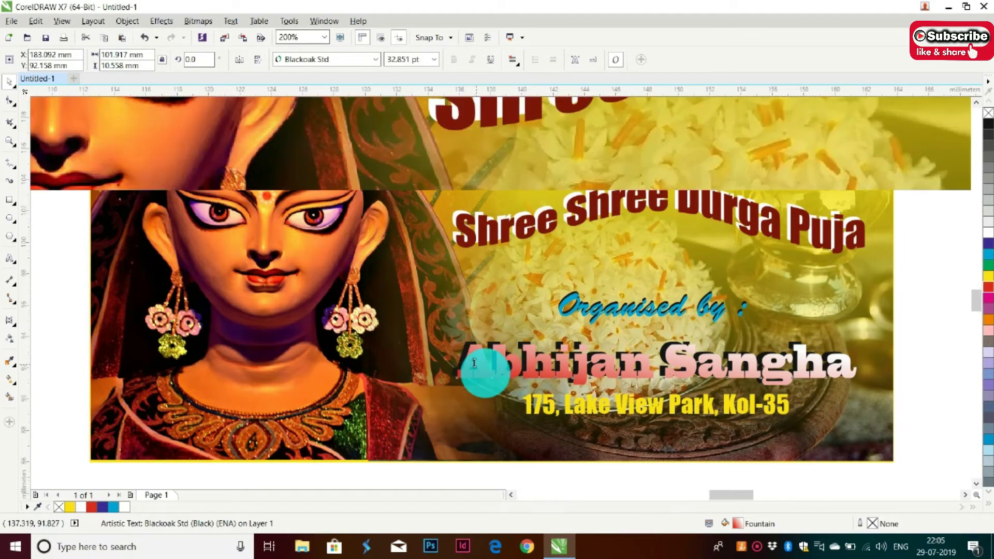
{"action": "left_click_drag", "start_coordinate": [475, 329], "coordinate": [471, 334]}
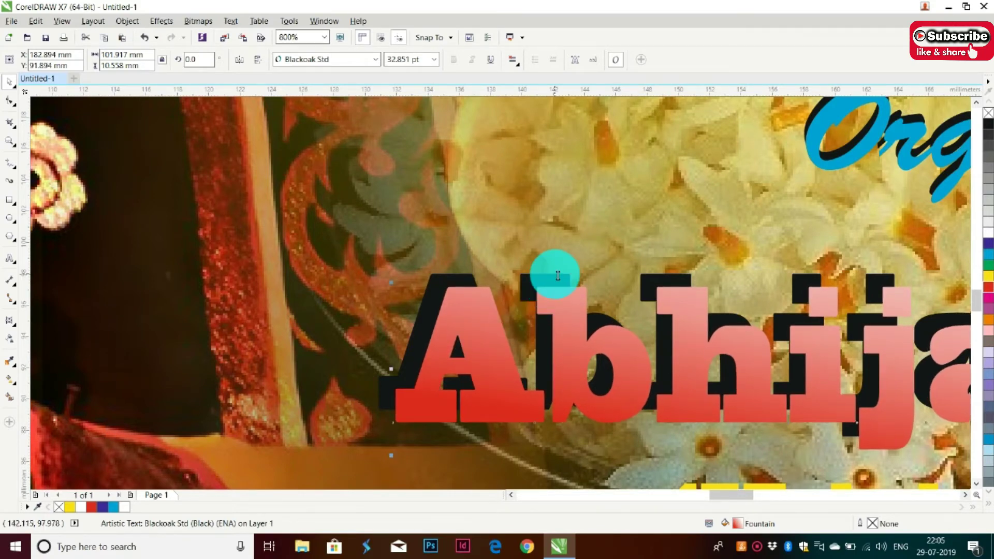
{"action": "scroll", "coordinate": [562, 326], "scroll_direction": "down", "scroll_amount": 1}
{"action": "scroll", "coordinate": [567, 325], "scroll_direction": "down", "scroll_amount": 1}
{"action": "scroll", "coordinate": [566, 324], "scroll_direction": "down", "scroll_amount": 1}
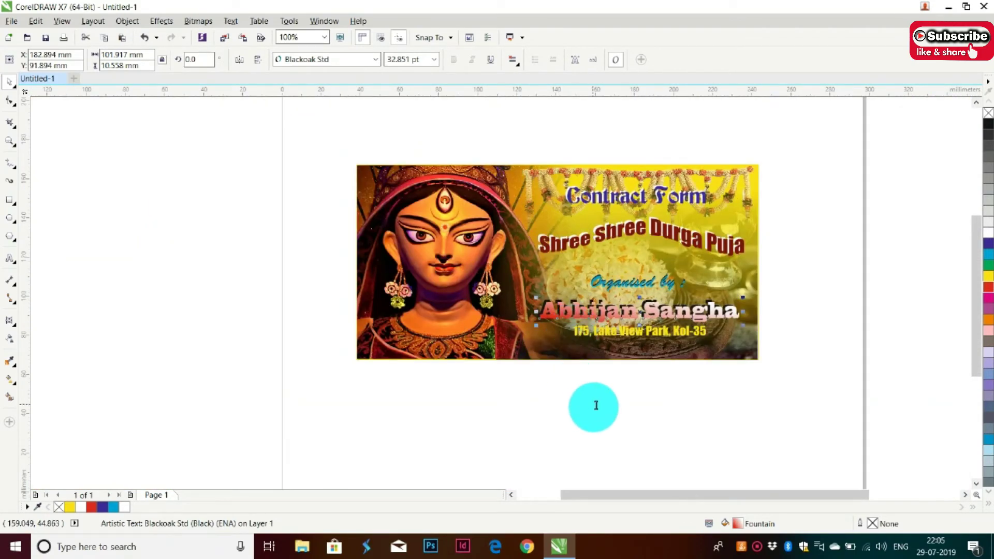
Group all 13 banner objects into one group and zoom to fit the whole design.
{"action": "left_click", "coordinate": [579, 396]}
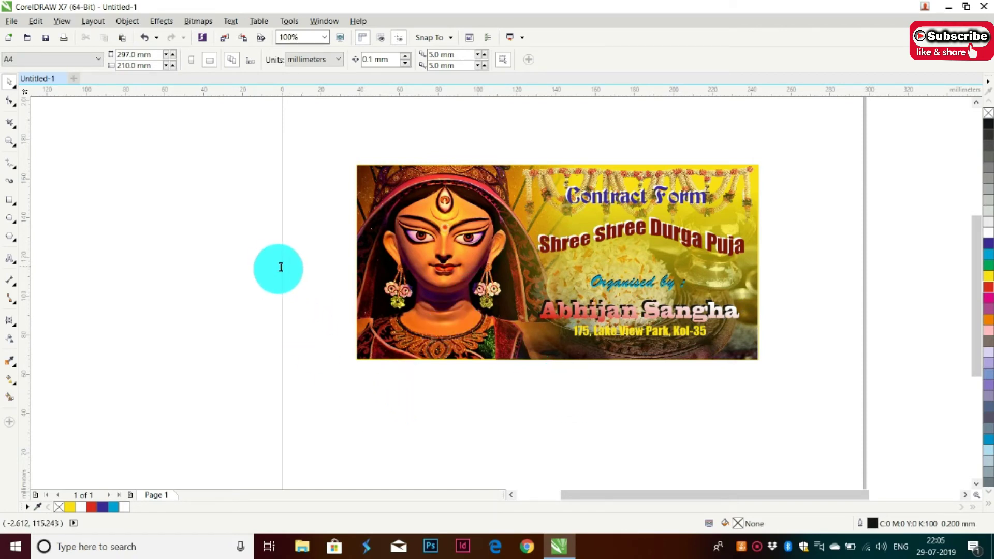
{"action": "mouse_move", "coordinate": [329, 150]}
{"action": "left_mouse_down"}
{"action": "mouse_move", "coordinate": [788, 405]}
{"action": "mouse_move", "coordinate": [812, 405]}
{"action": "left_mouse_up"}
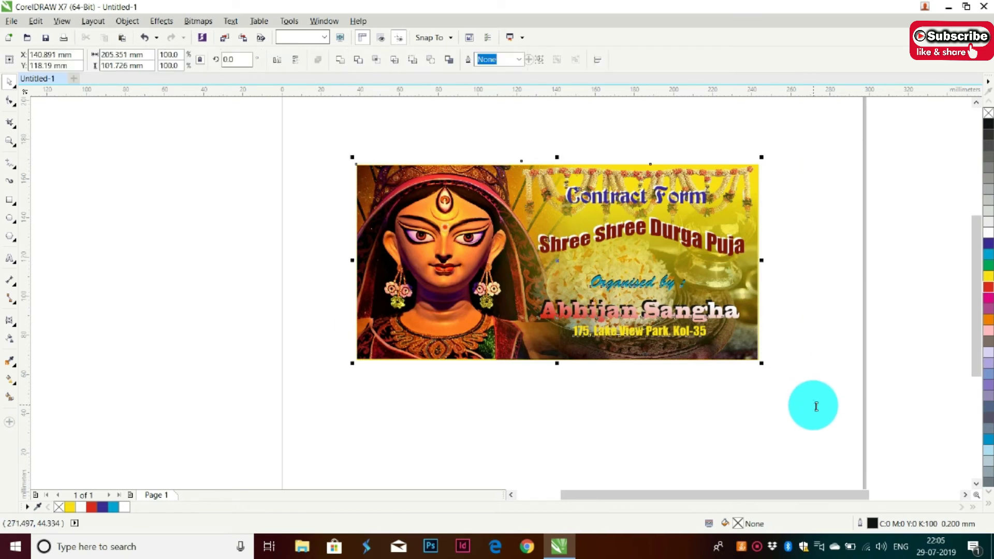
{"action": "left_click", "coordinate": [538, 61]}
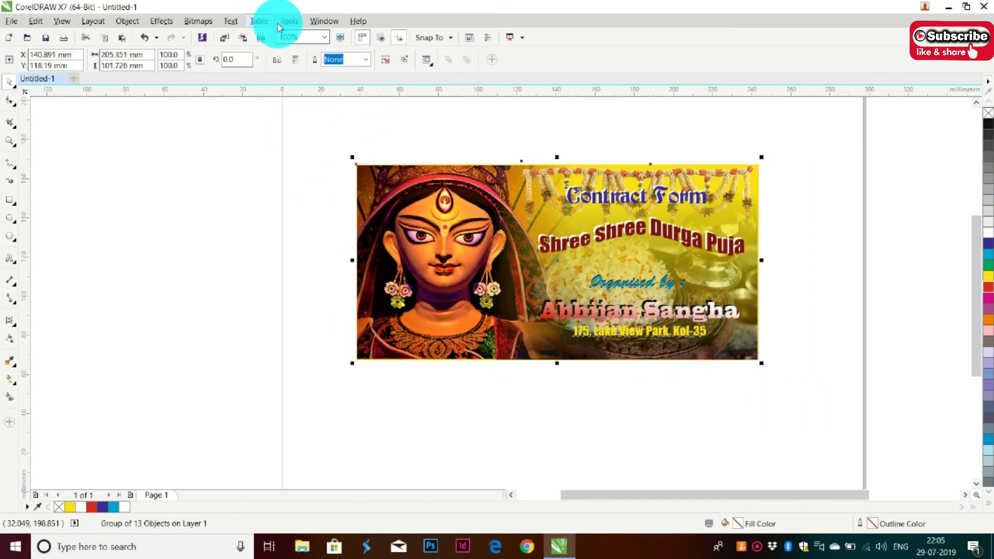
{"action": "left_click", "coordinate": [324, 37]}
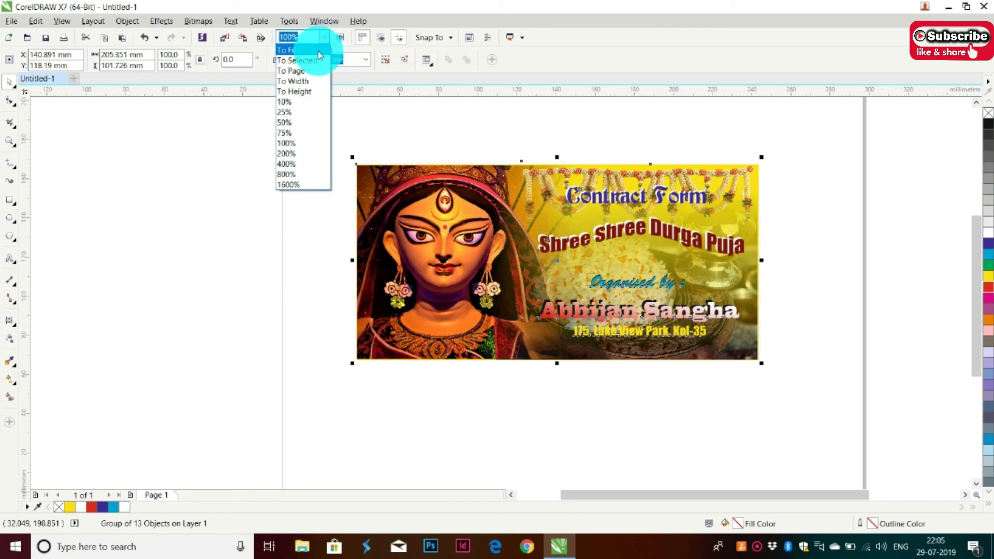
{"action": "left_click", "coordinate": [318, 51]}
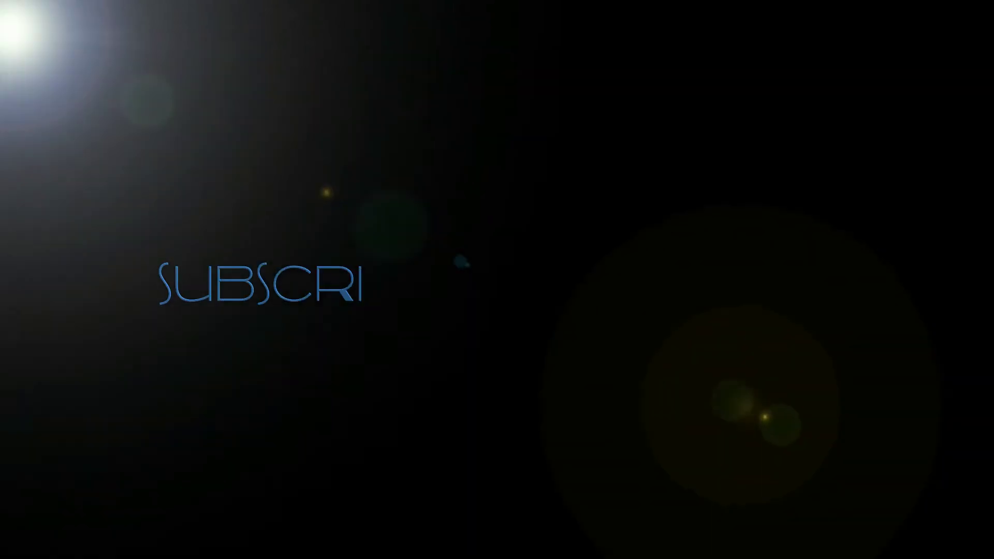